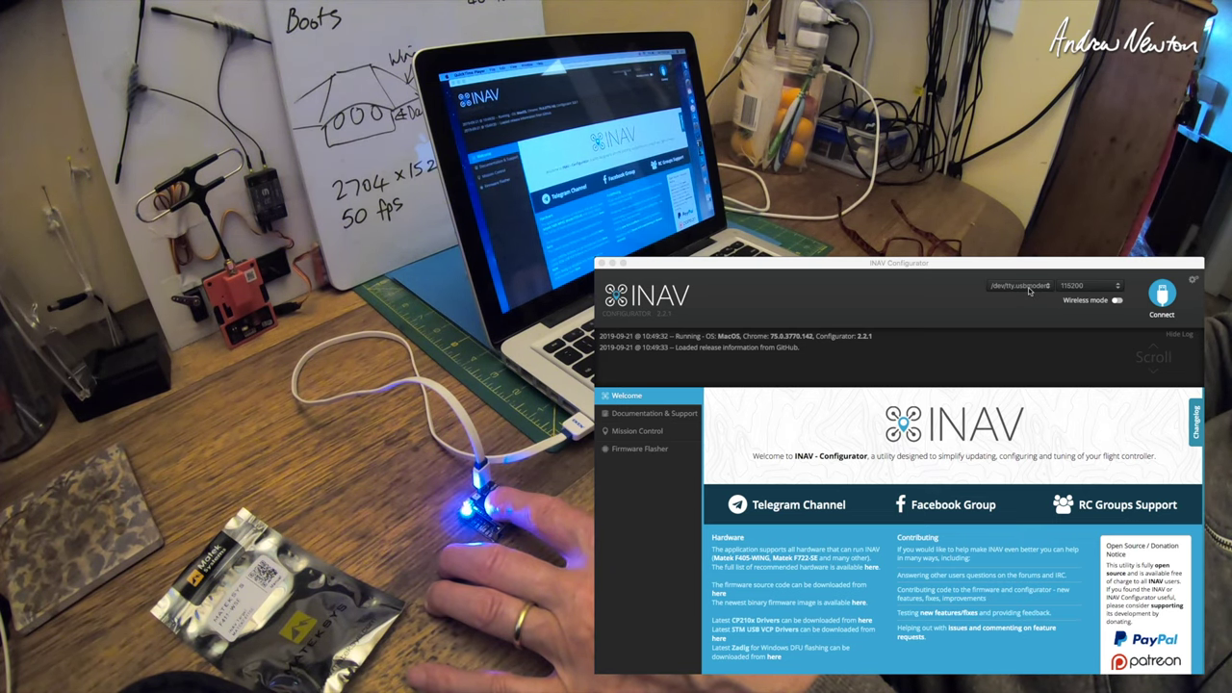
Connect to the M41S flight controller over USB so the Setup page loads
{"action": "left_click", "coordinate": [1162, 296]}
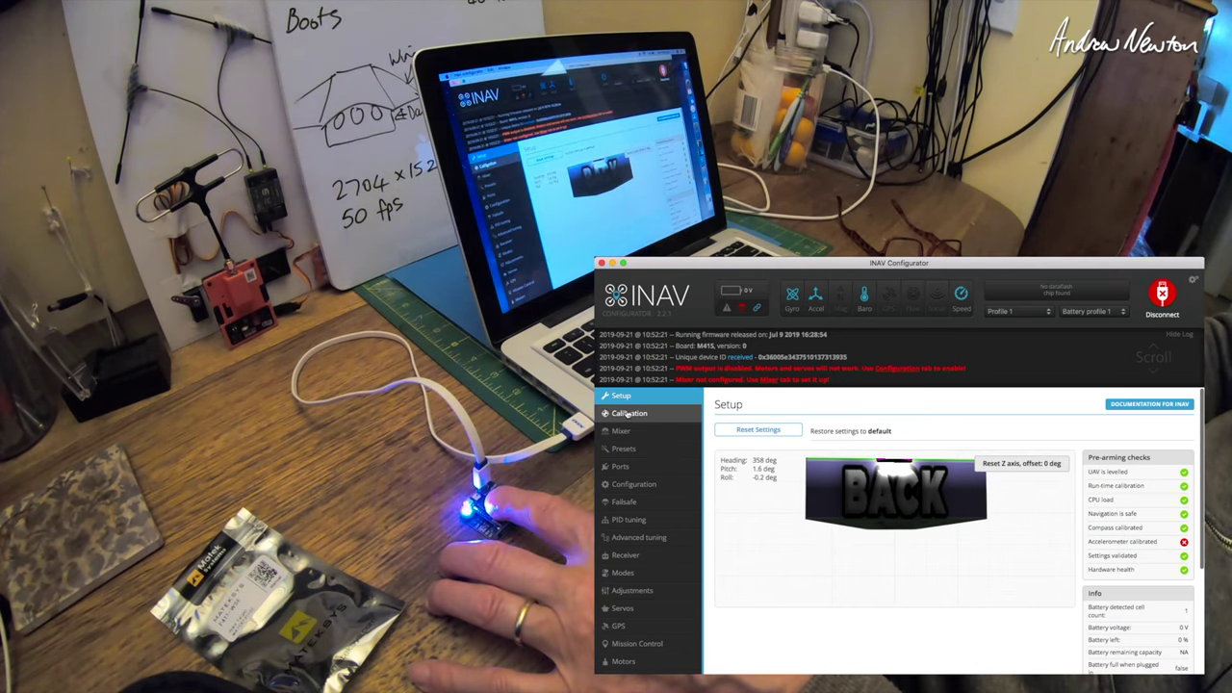
Run accelerometer calibration on the Calibration page for three board orientations
{"action": "left_click", "coordinate": [627, 413]}
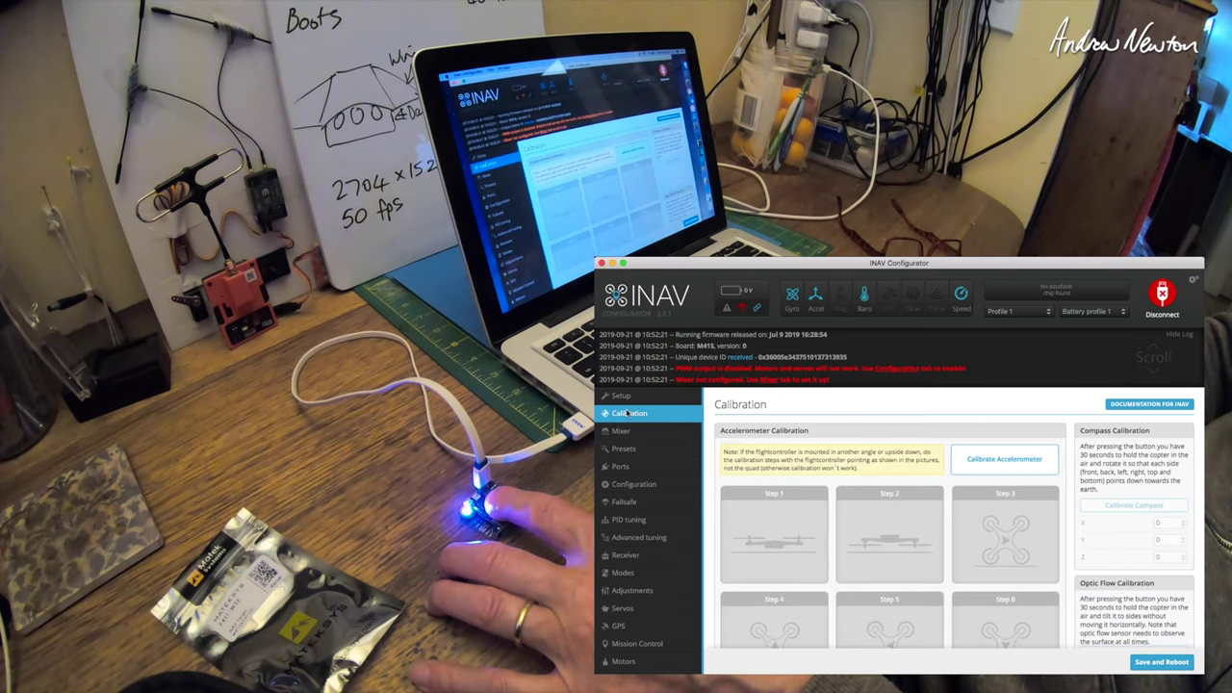
{"action": "left_click", "coordinate": [1001, 460]}
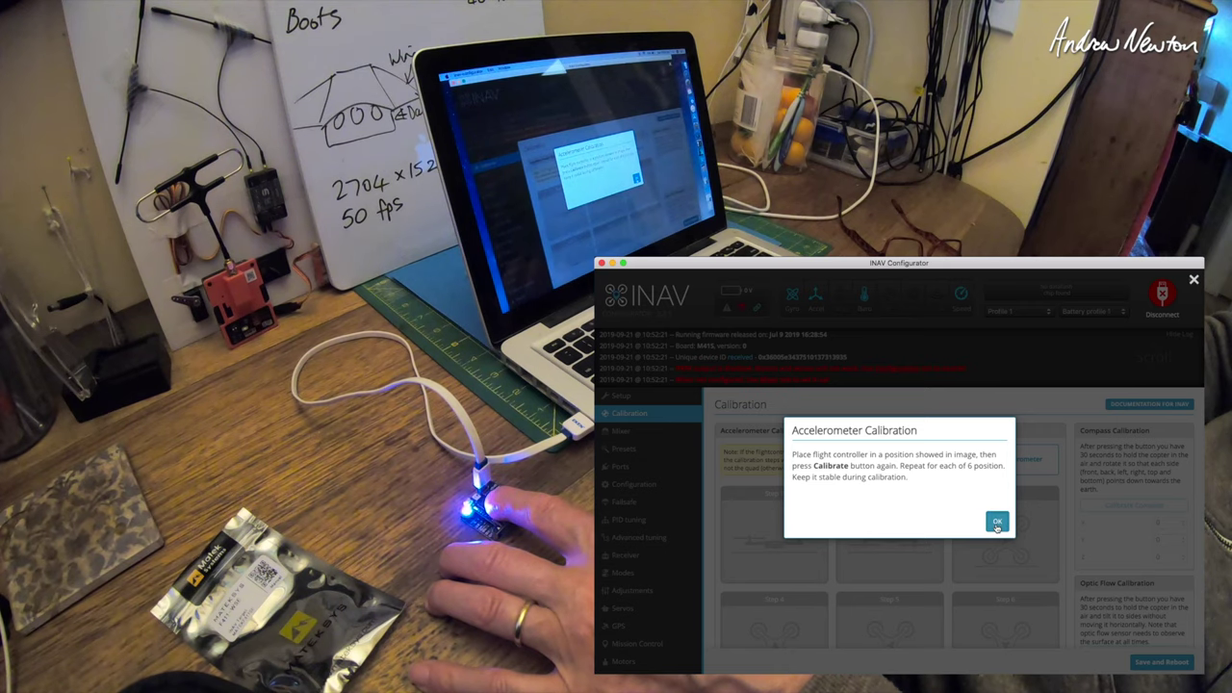
{"action": "left_click", "coordinate": [1001, 520]}
{"action": "left_click", "coordinate": [1010, 466]}
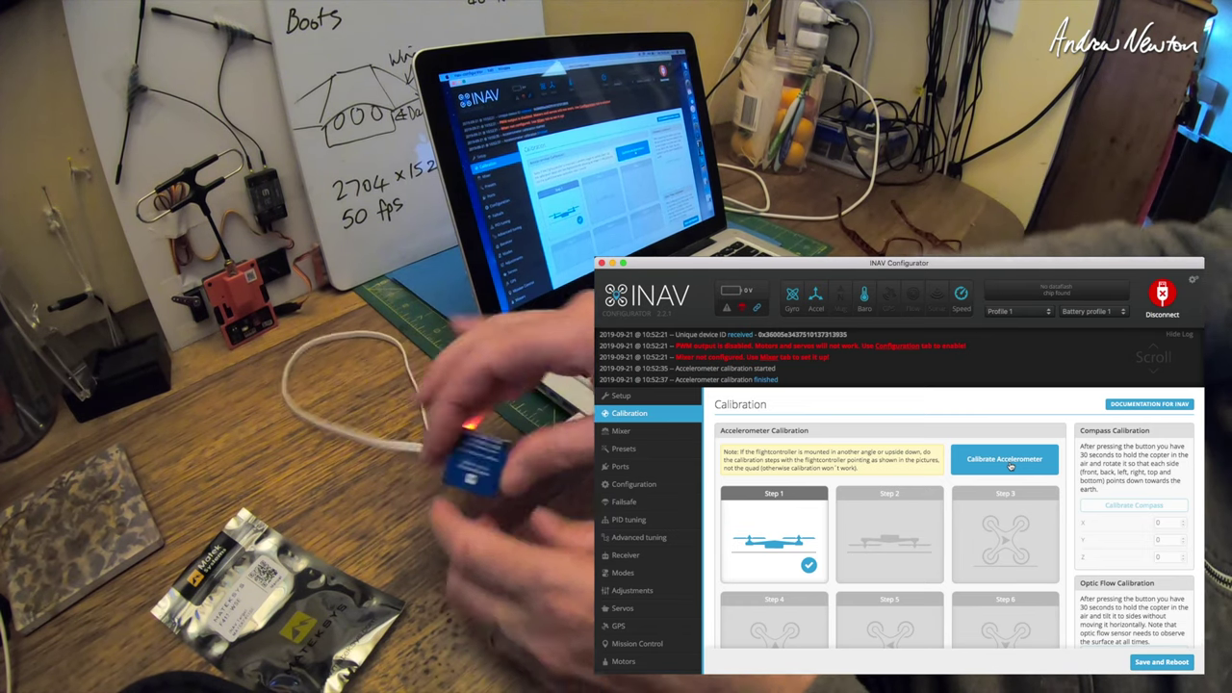
{"action": "left_click", "coordinate": [1010, 466]}
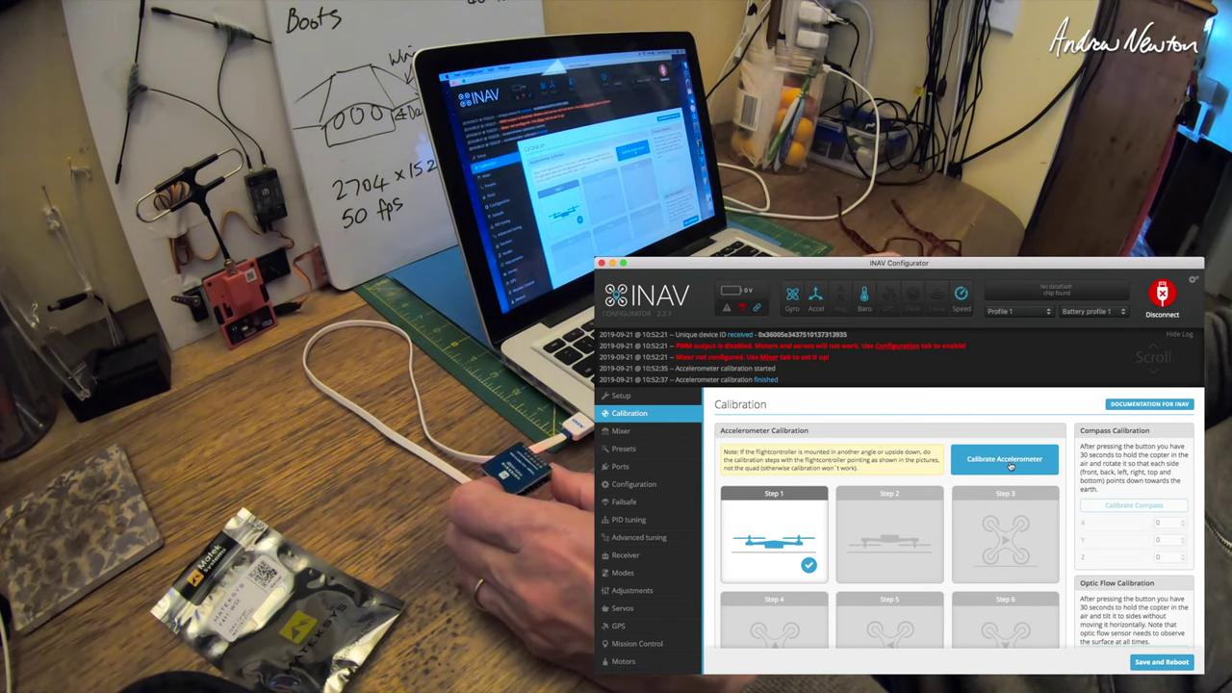
{"action": "left_click", "coordinate": [1010, 466]}
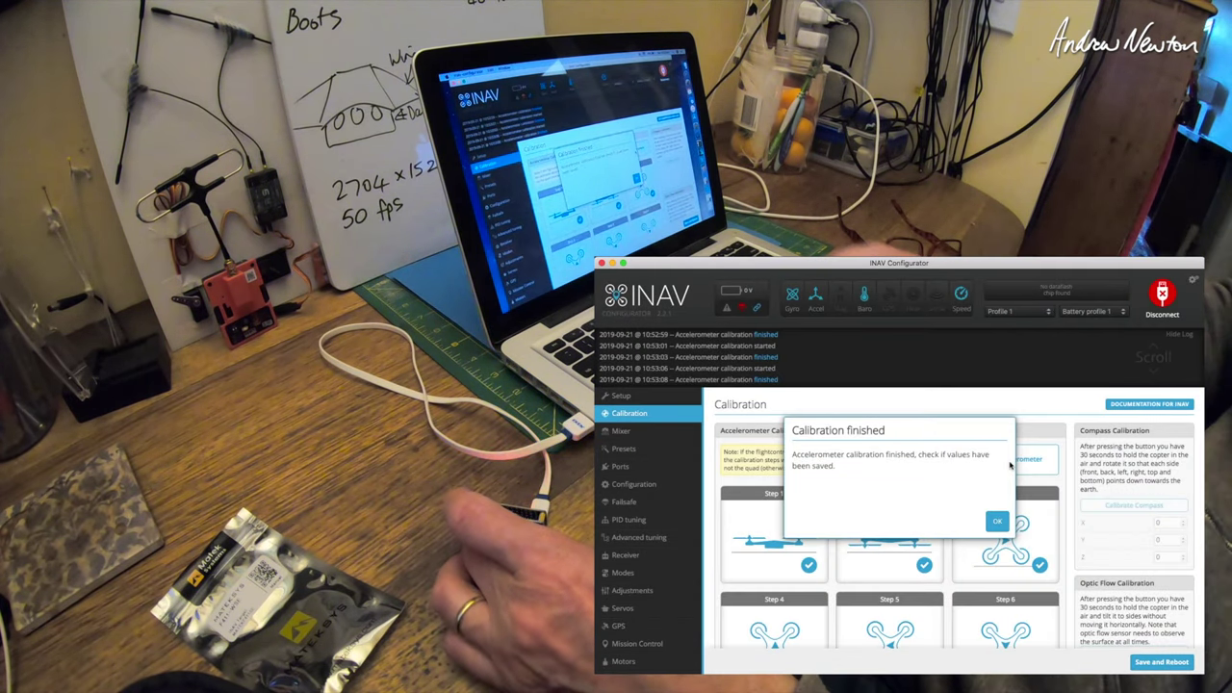
{"action": "left_click", "coordinate": [997, 521]}
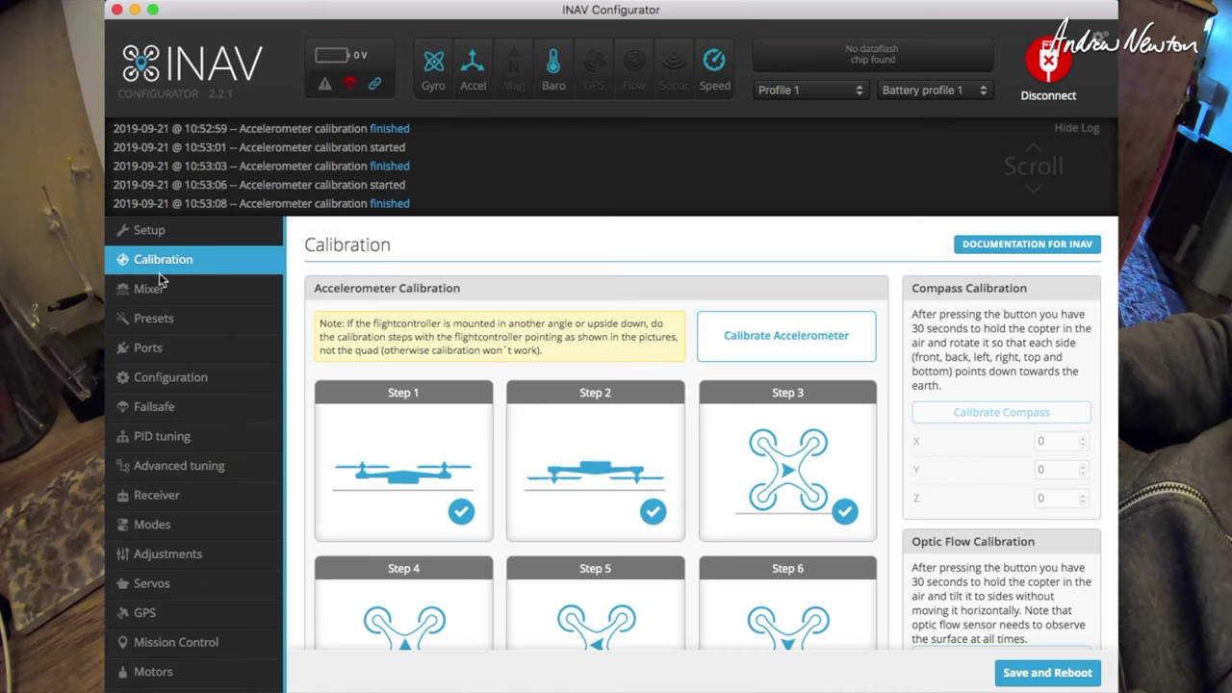
Set the Mixer platform type and preset to Airplane, then load, apply, save and reboot
{"action": "left_click", "coordinate": [151, 290]}
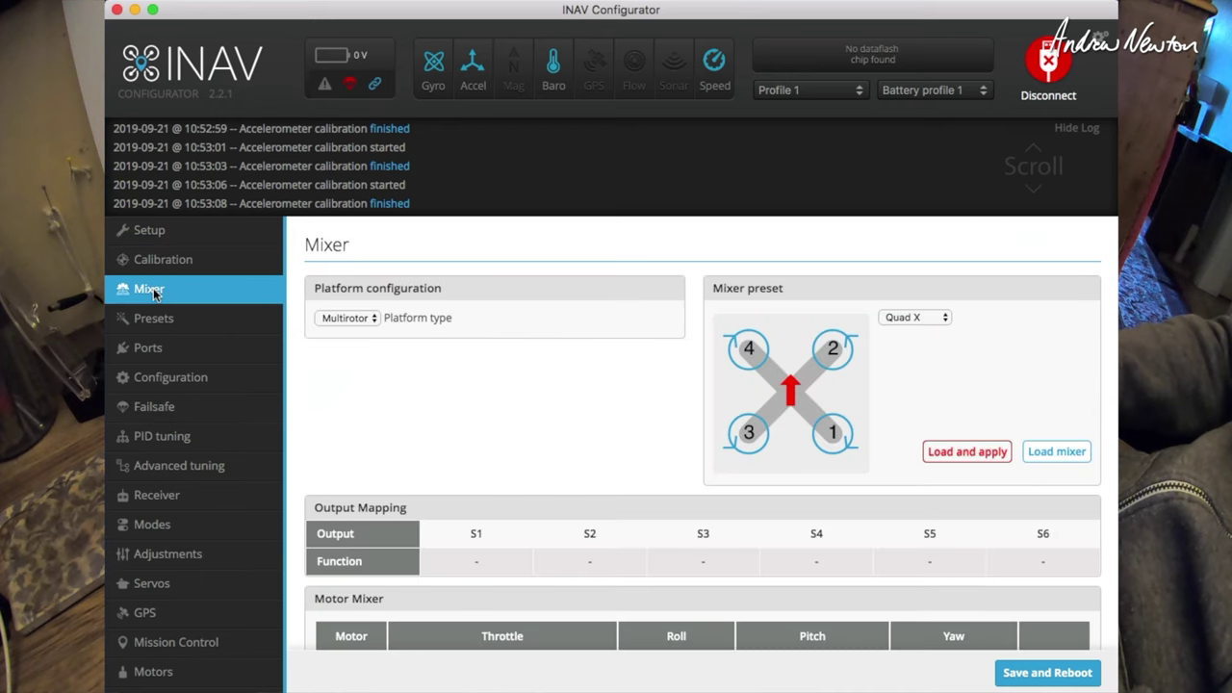
{"action": "left_click", "coordinate": [361, 326]}
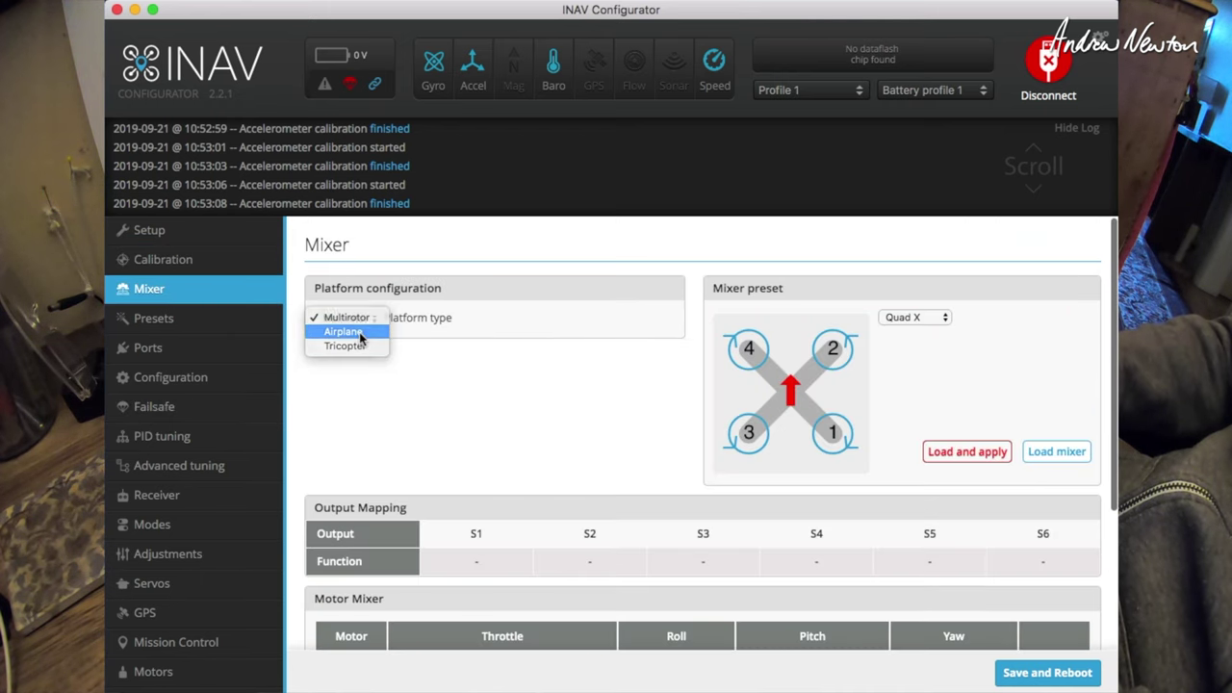
{"action": "left_click", "coordinate": [361, 331]}
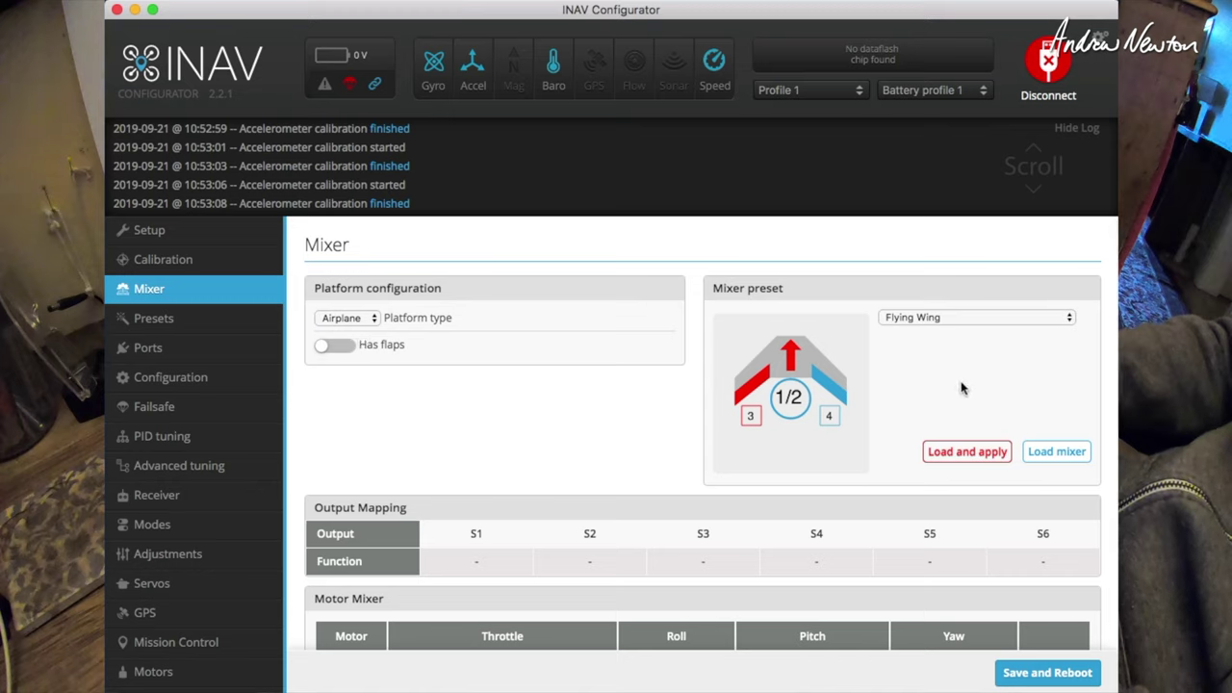
{"action": "left_click", "coordinate": [917, 321]}
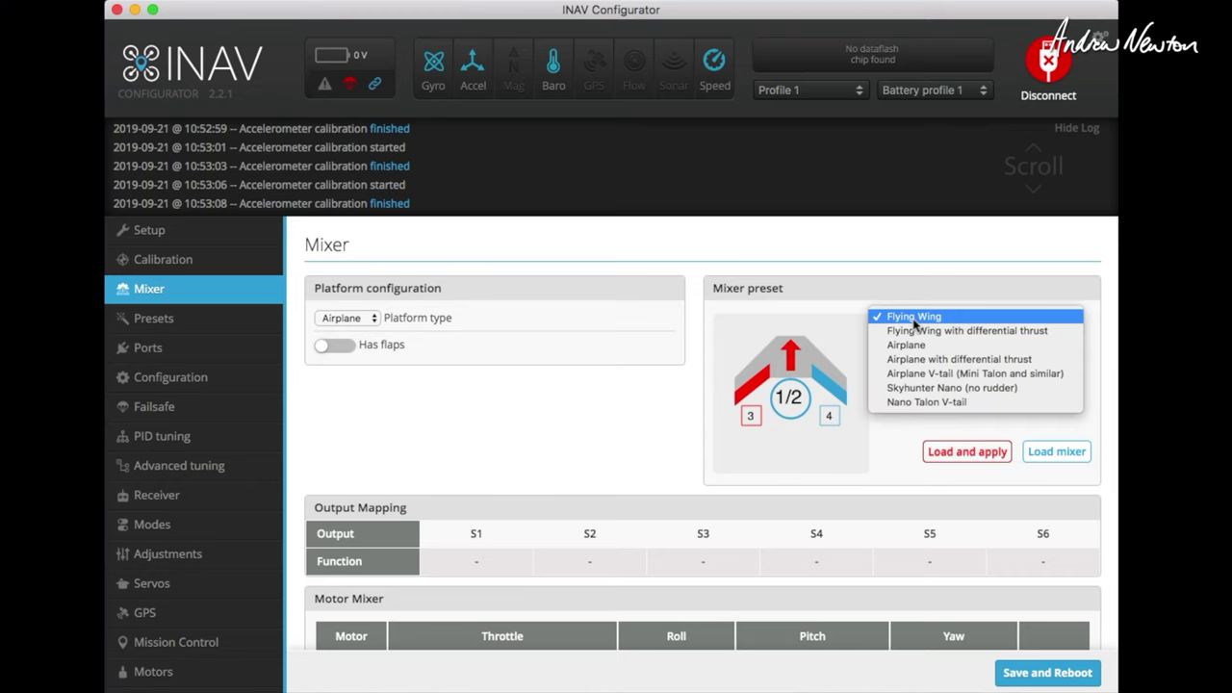
{"action": "left_click", "coordinate": [907, 347]}
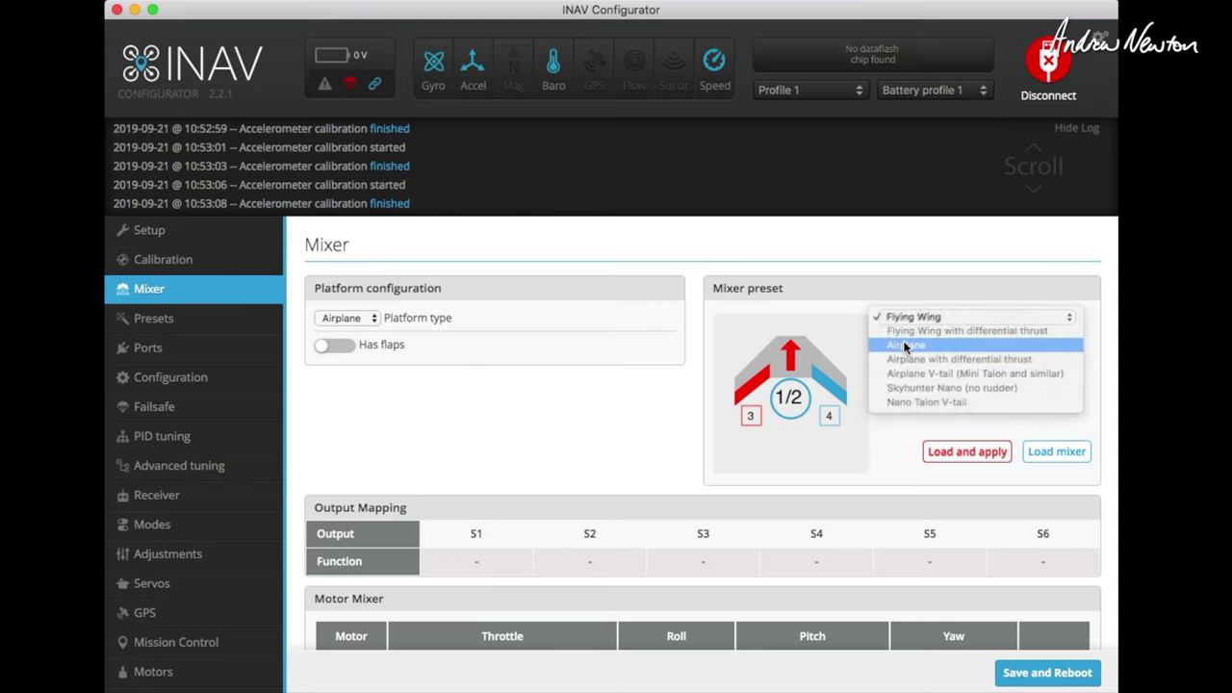
{"action": "left_click", "coordinate": [964, 451]}
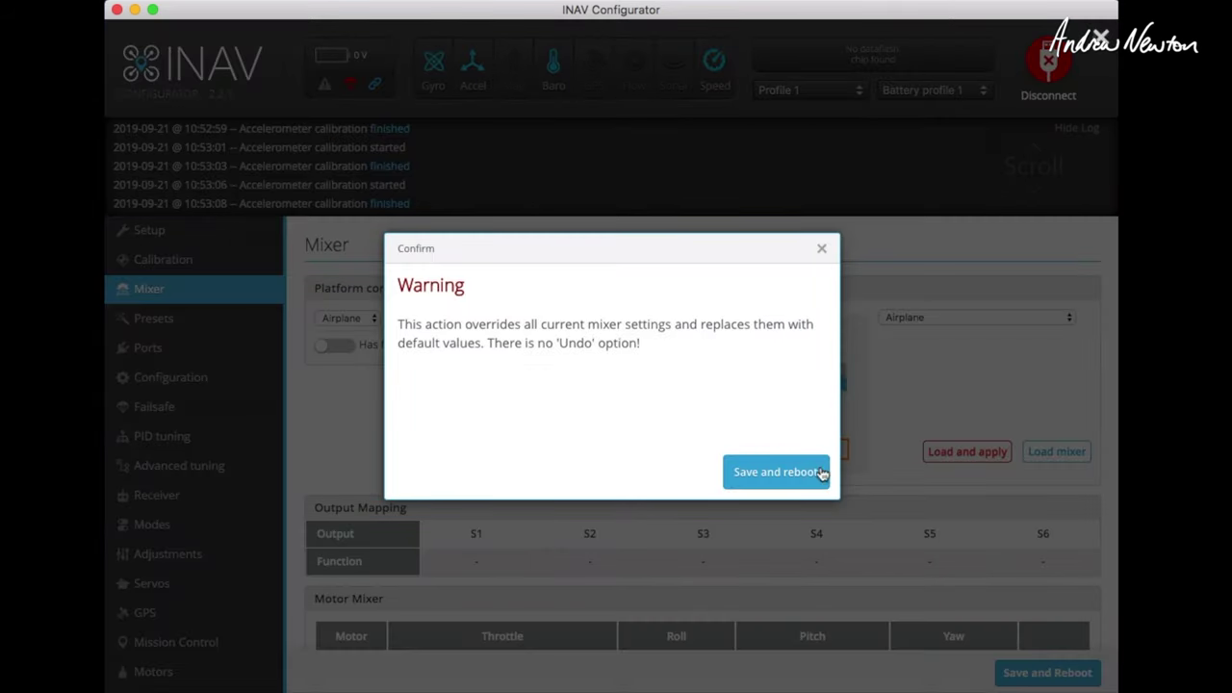
{"action": "left_click", "coordinate": [777, 470]}
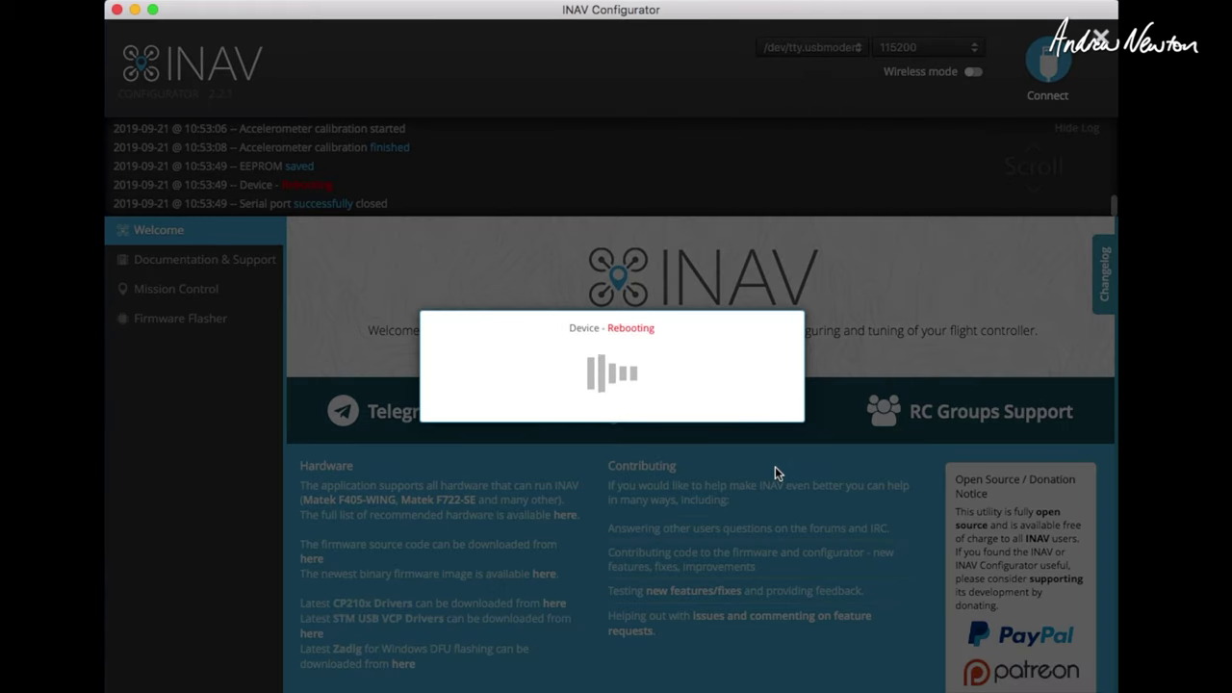
Delete motor rule 2 and the servo 3 and 4 Flaps rules, then save and reboot
{"action": "scroll", "coordinate": [775, 467], "scroll_direction": "down", "scroll_amount": 3}
{"action": "scroll", "coordinate": [775, 470], "scroll_direction": "down", "scroll_amount": 1}
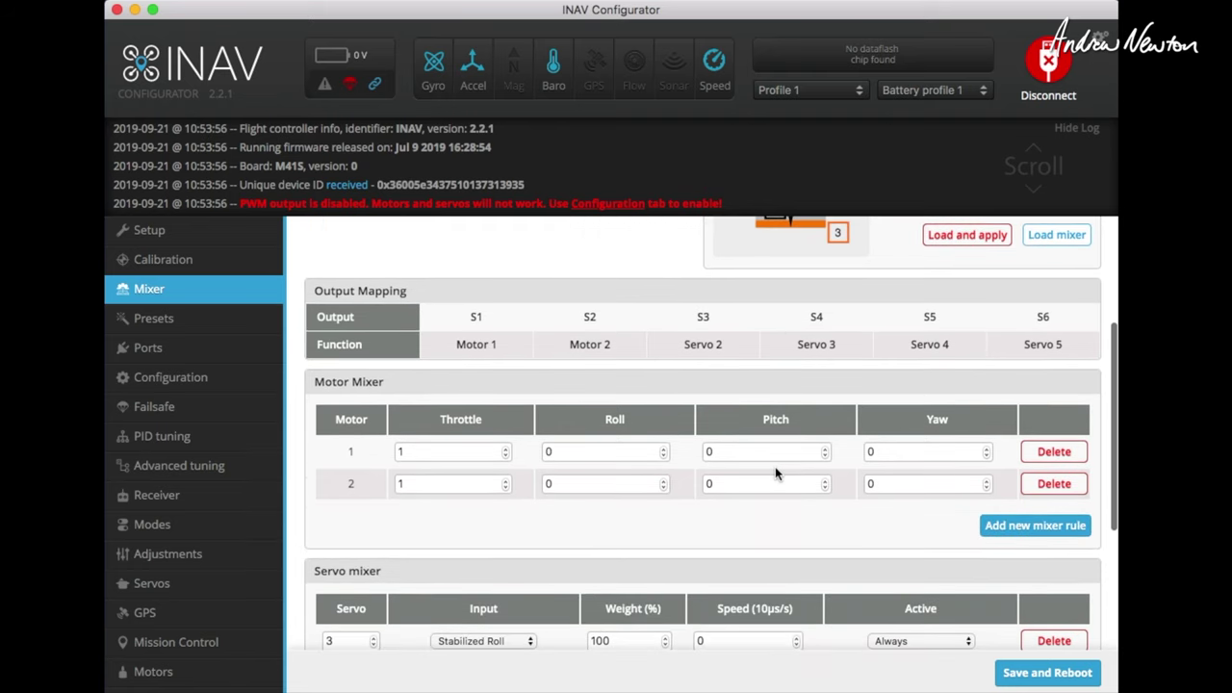
{"action": "scroll", "coordinate": [777, 472], "scroll_direction": "down", "scroll_amount": 3}
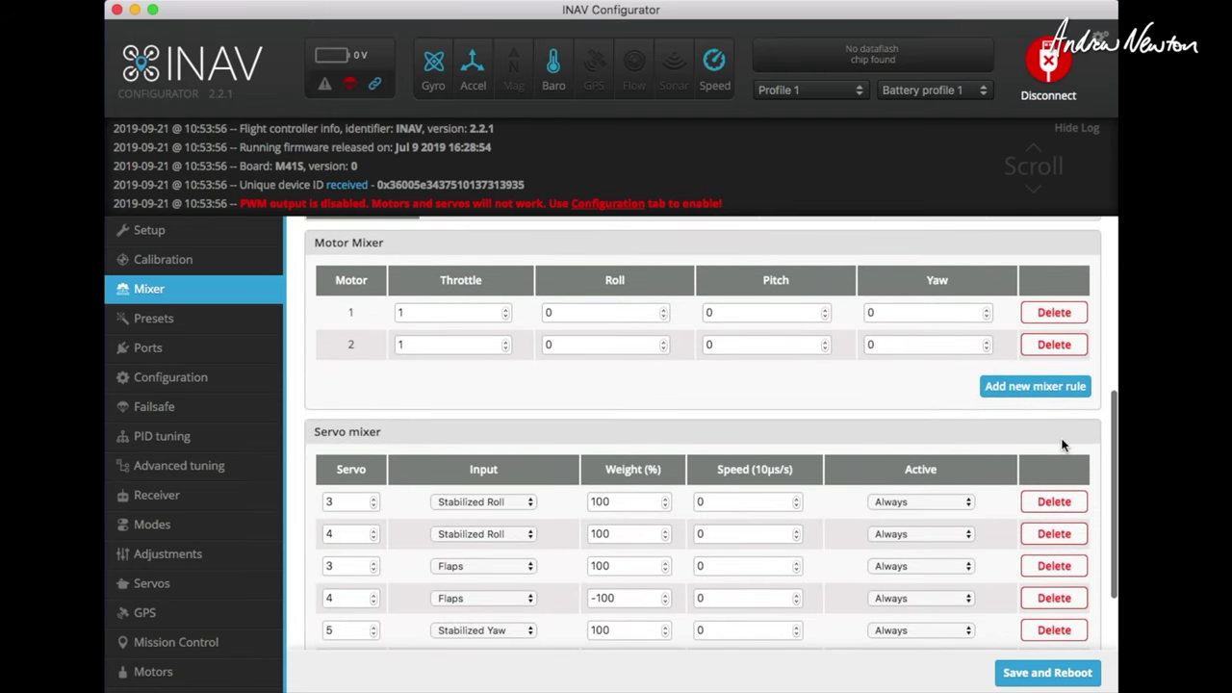
{"action": "left_click", "coordinate": [1049, 348]}
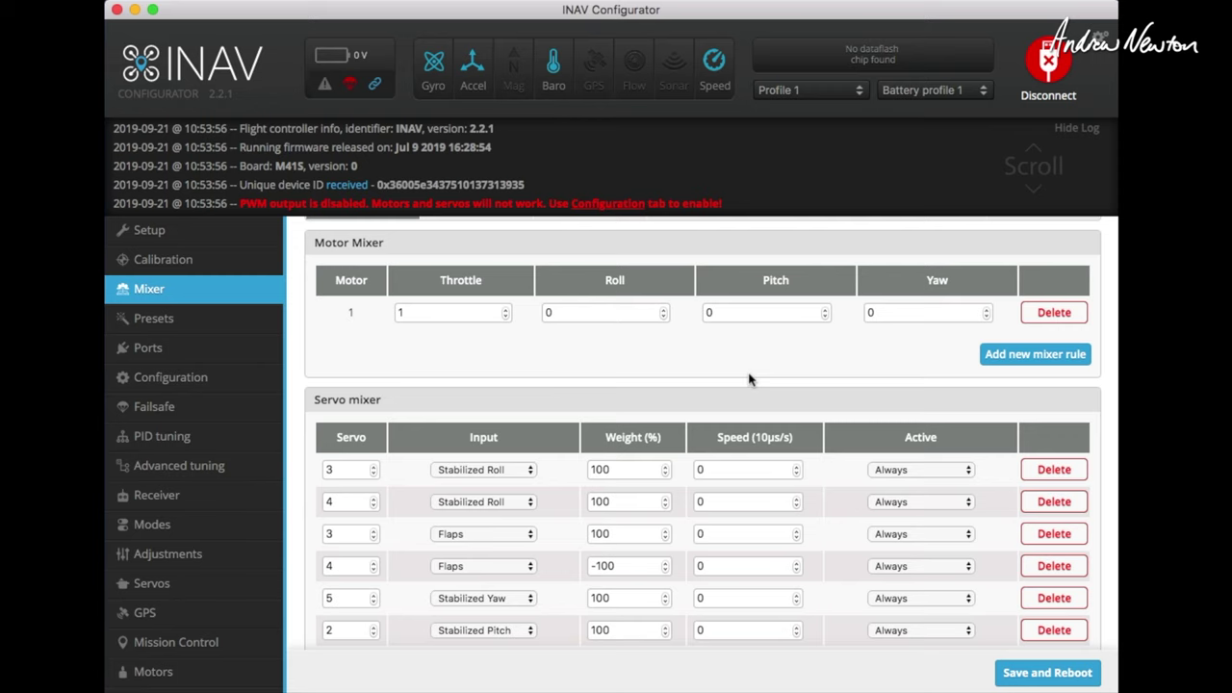
{"action": "scroll", "coordinate": [750, 379], "scroll_direction": "down", "scroll_amount": 2}
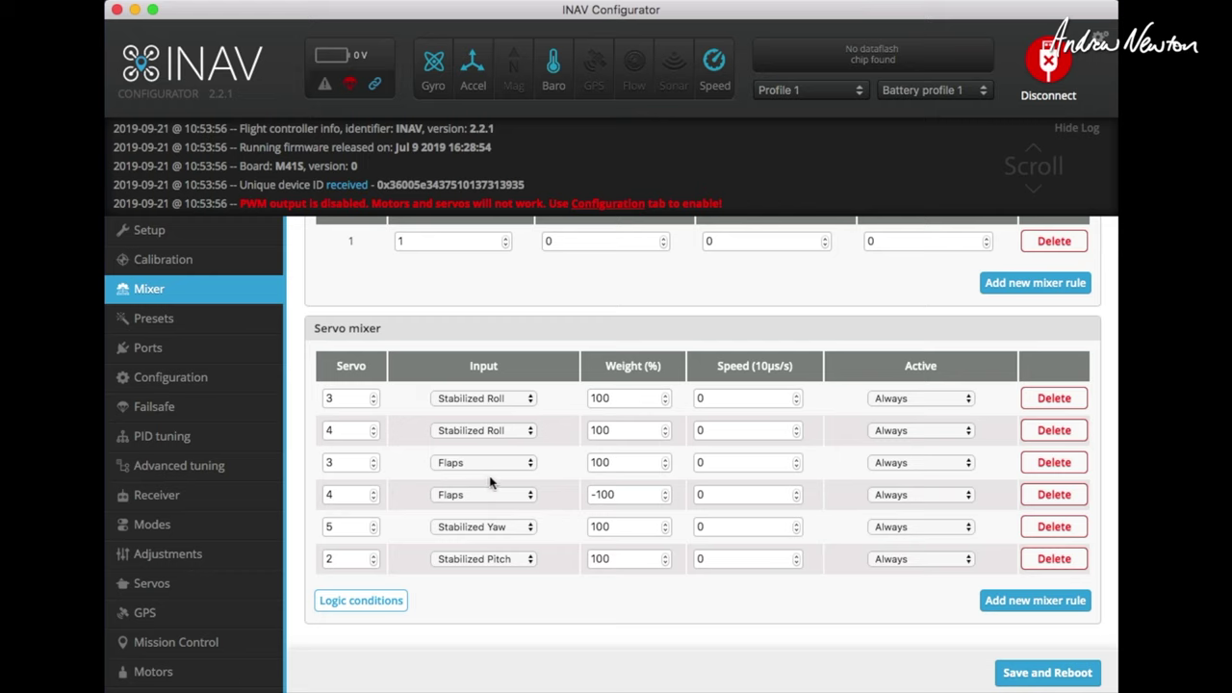
{"action": "left_click", "coordinate": [1043, 466]}
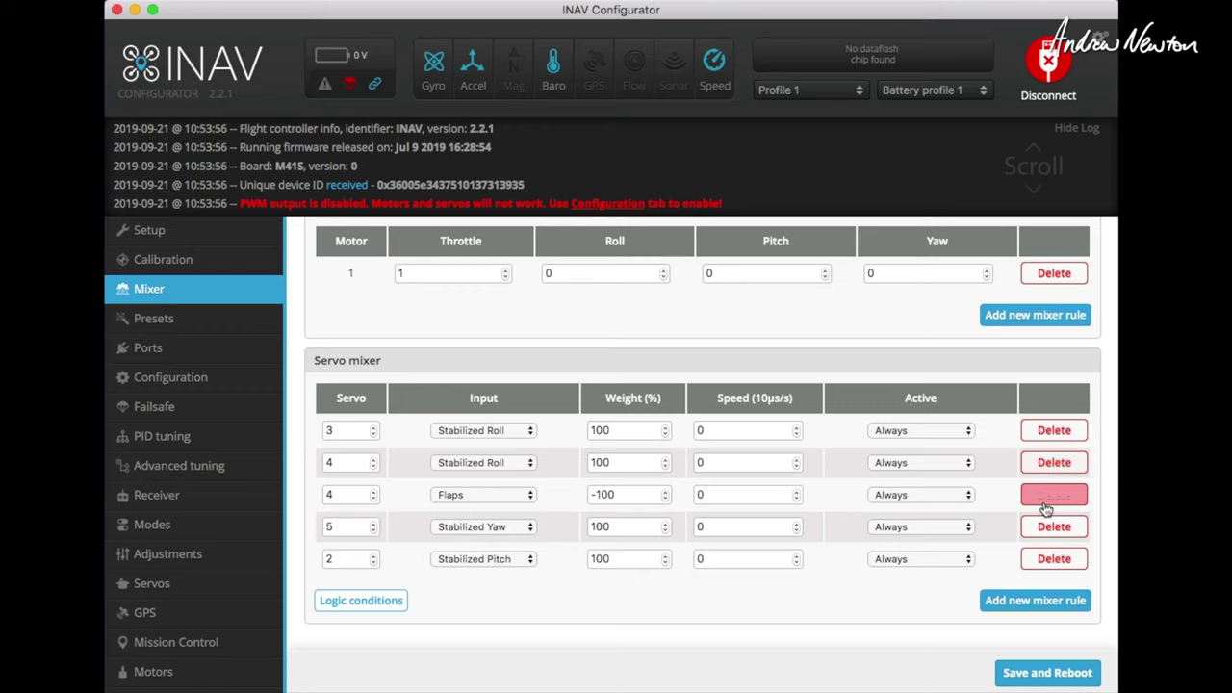
{"action": "left_click", "coordinate": [1049, 495]}
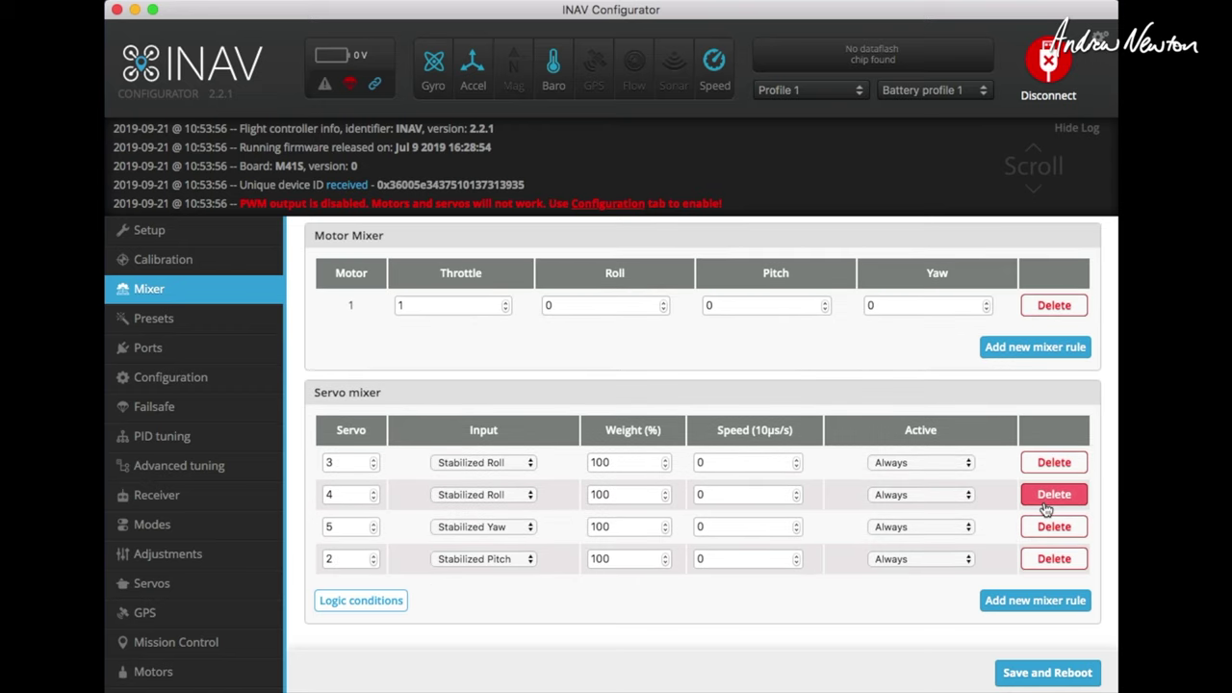
{"action": "left_click", "coordinate": [1047, 674]}
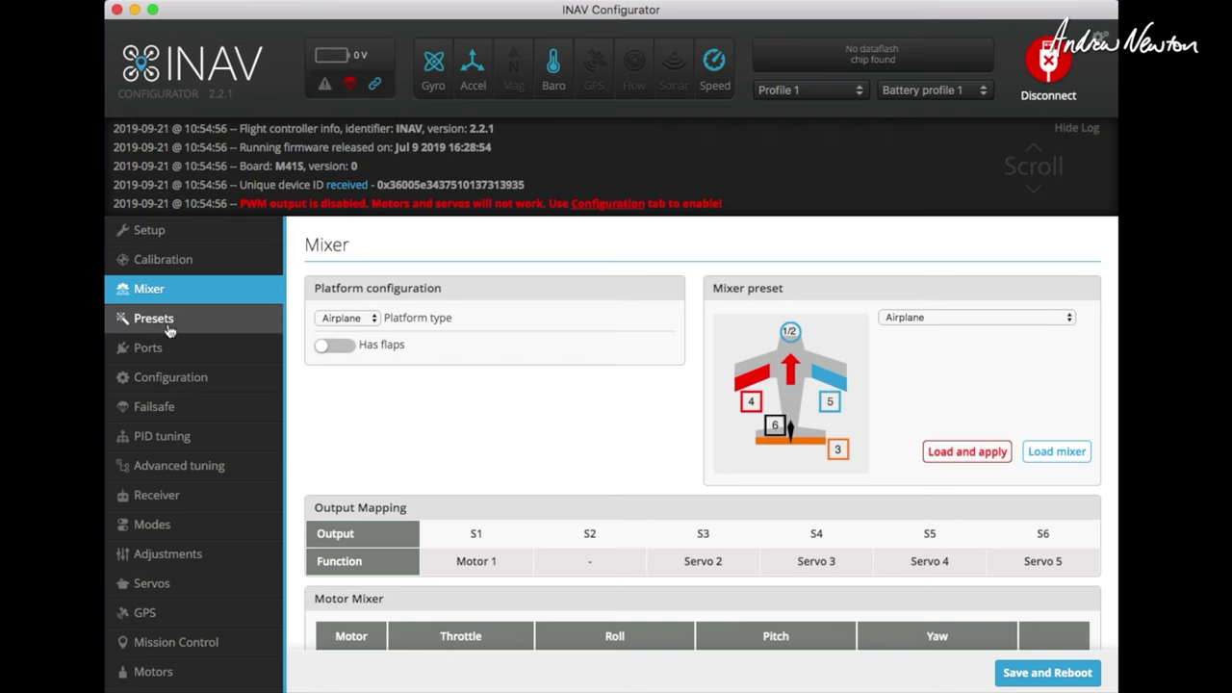
On the Ports page switch UART1 from MSP to the GPS sensor, then save and reboot
{"action": "left_click", "coordinate": [165, 322]}
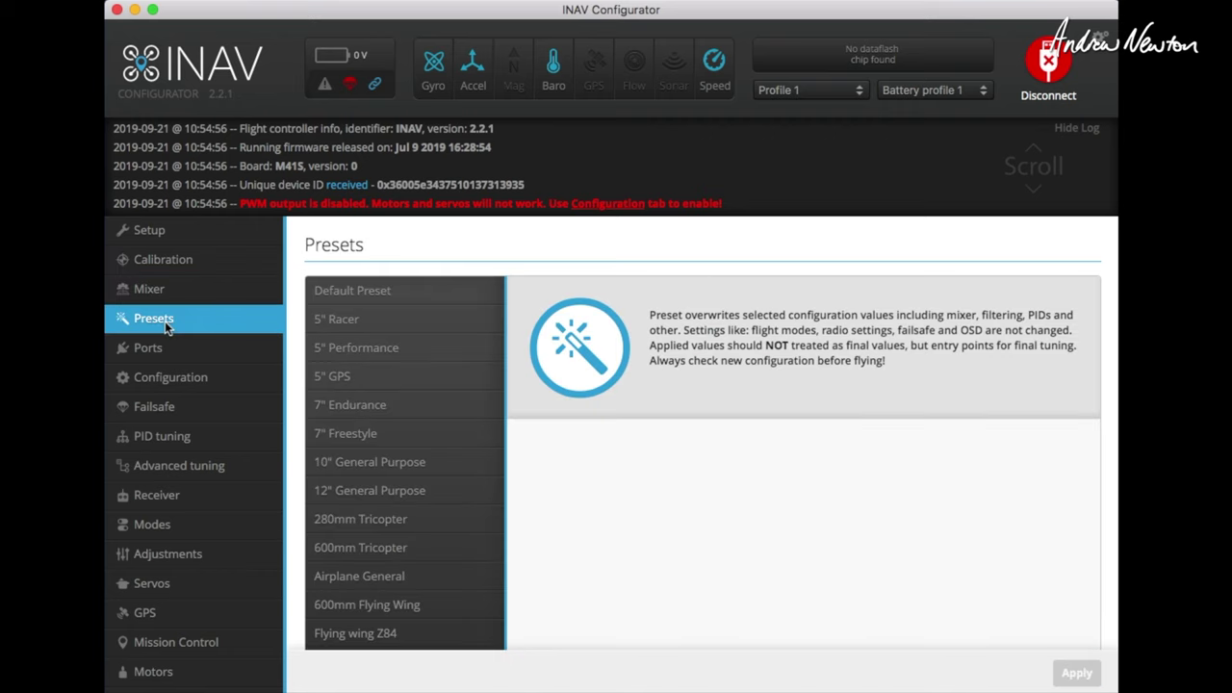
{"action": "left_click", "coordinate": [149, 350]}
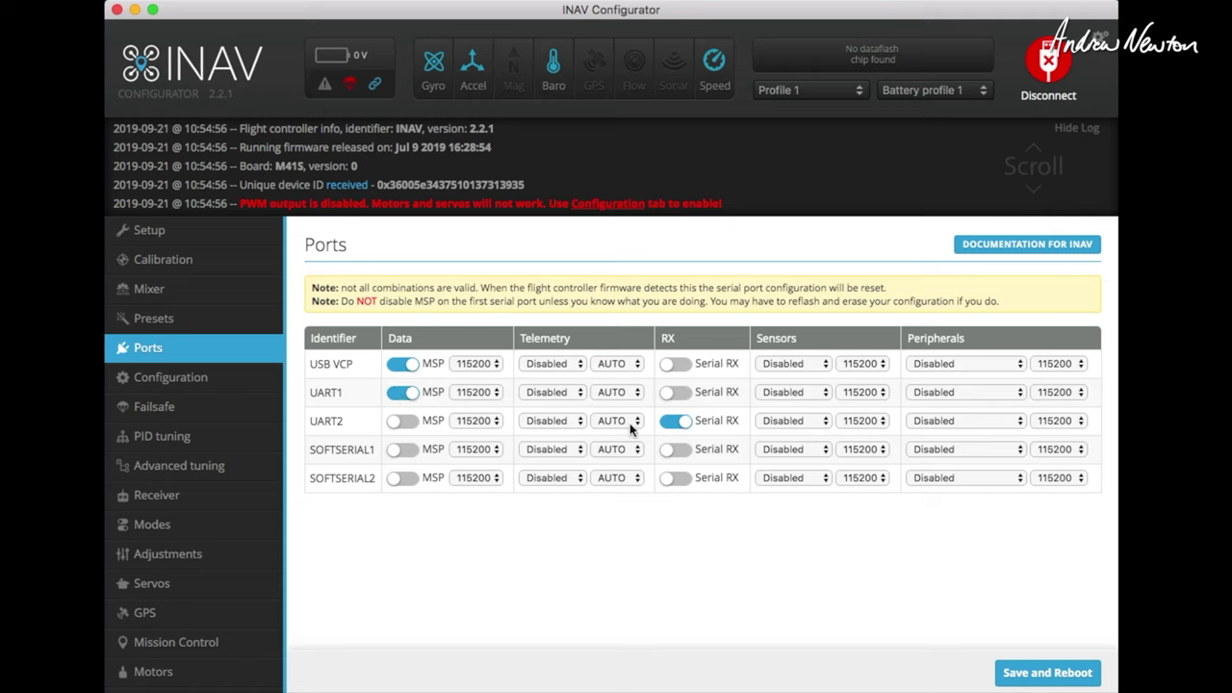
{"action": "left_click", "coordinate": [396, 398]}
{"action": "left_click", "coordinate": [788, 394]}
{"action": "left_click", "coordinate": [785, 407]}
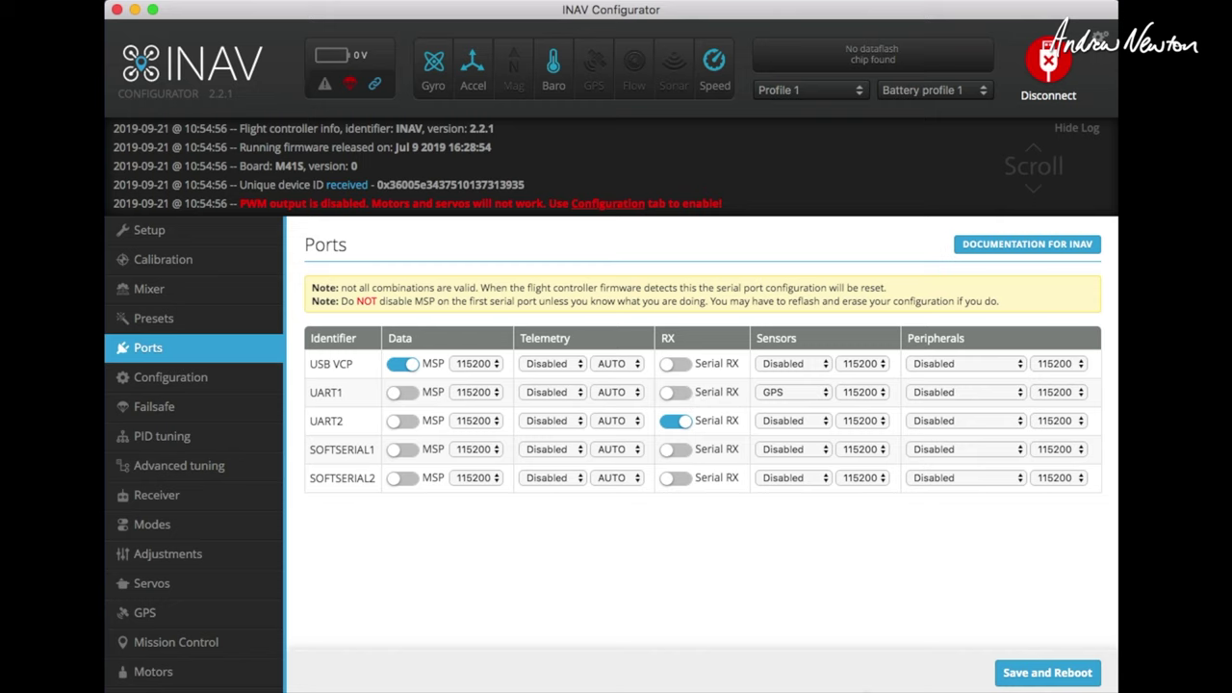
{"action": "left_click", "coordinate": [1030, 676]}
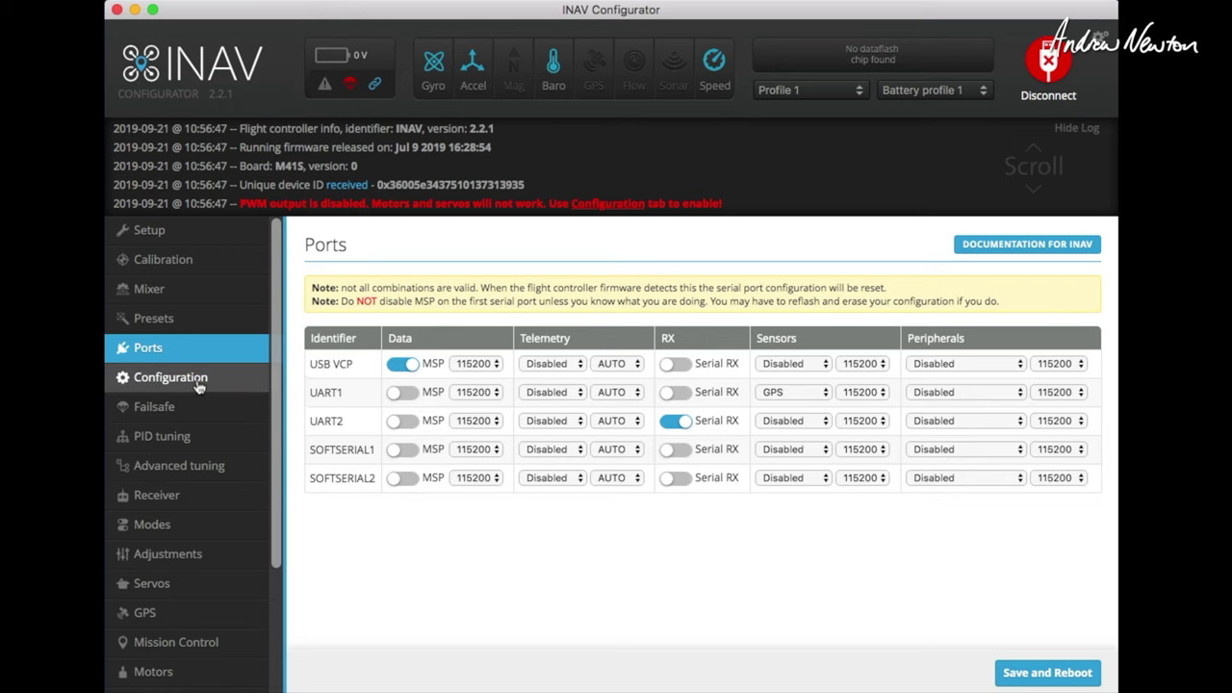
Enable motor and servo output, stop motors spinning when armed, and keep 50Hz servo refresh
{"action": "left_click", "coordinate": [183, 377]}
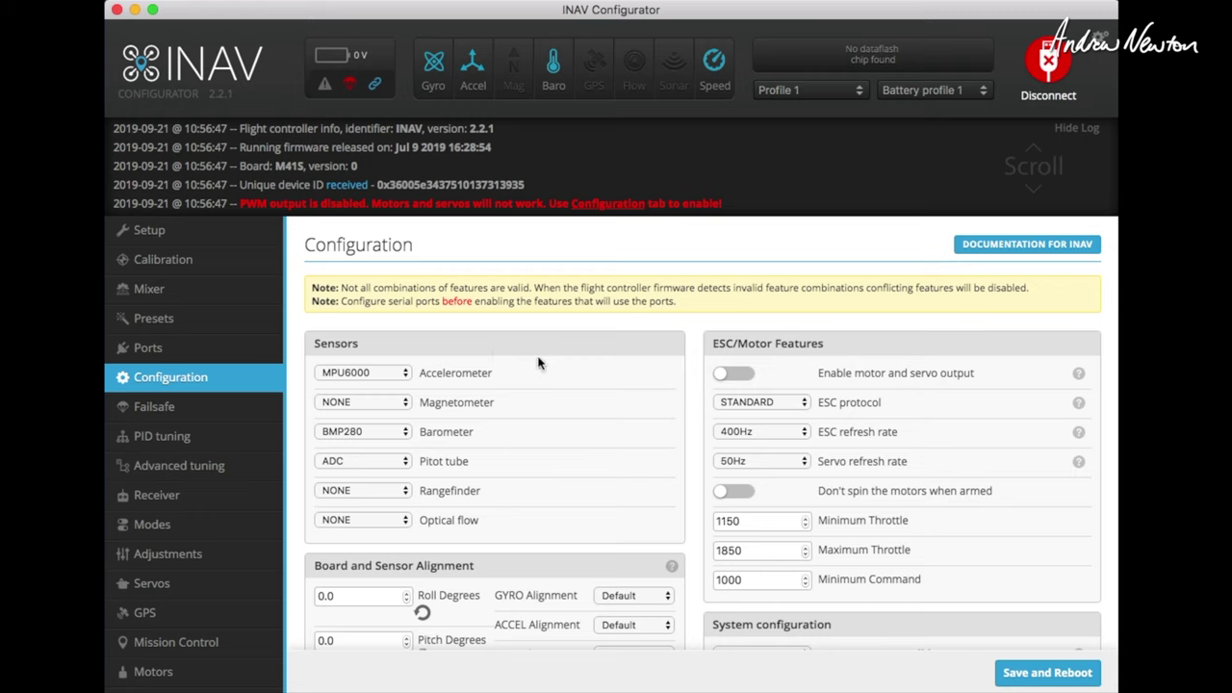
{"action": "left_click", "coordinate": [749, 377]}
{"action": "left_click", "coordinate": [742, 495]}
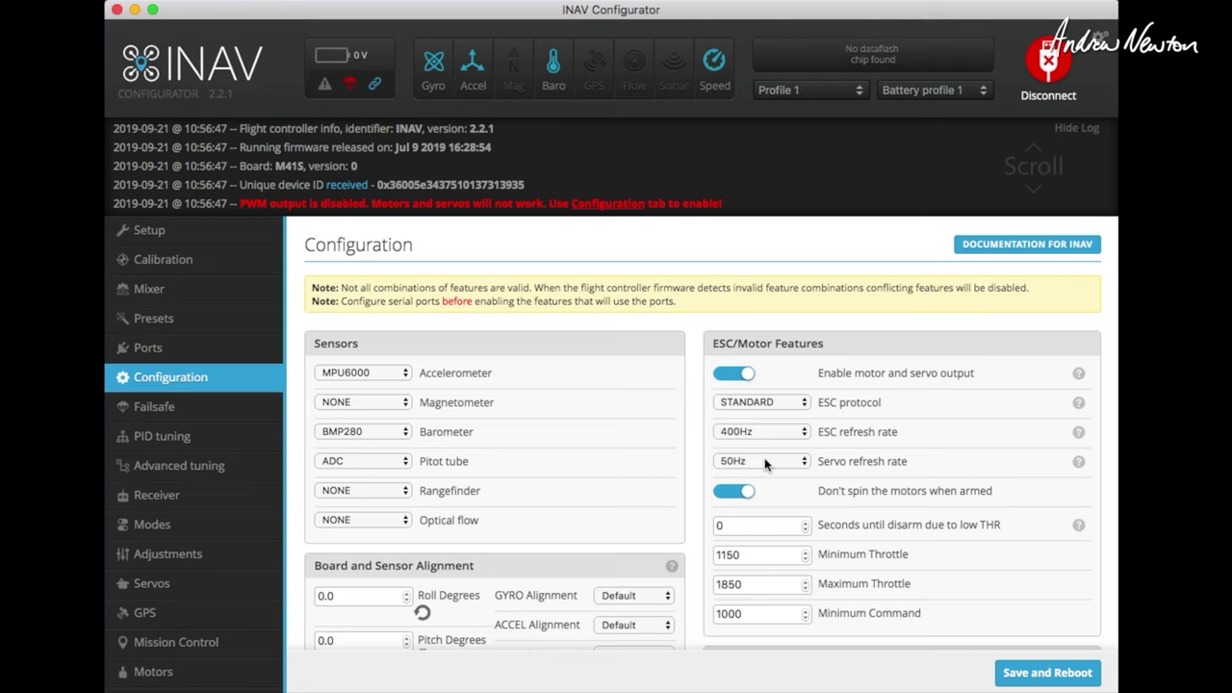
{"action": "left_click", "coordinate": [804, 464]}
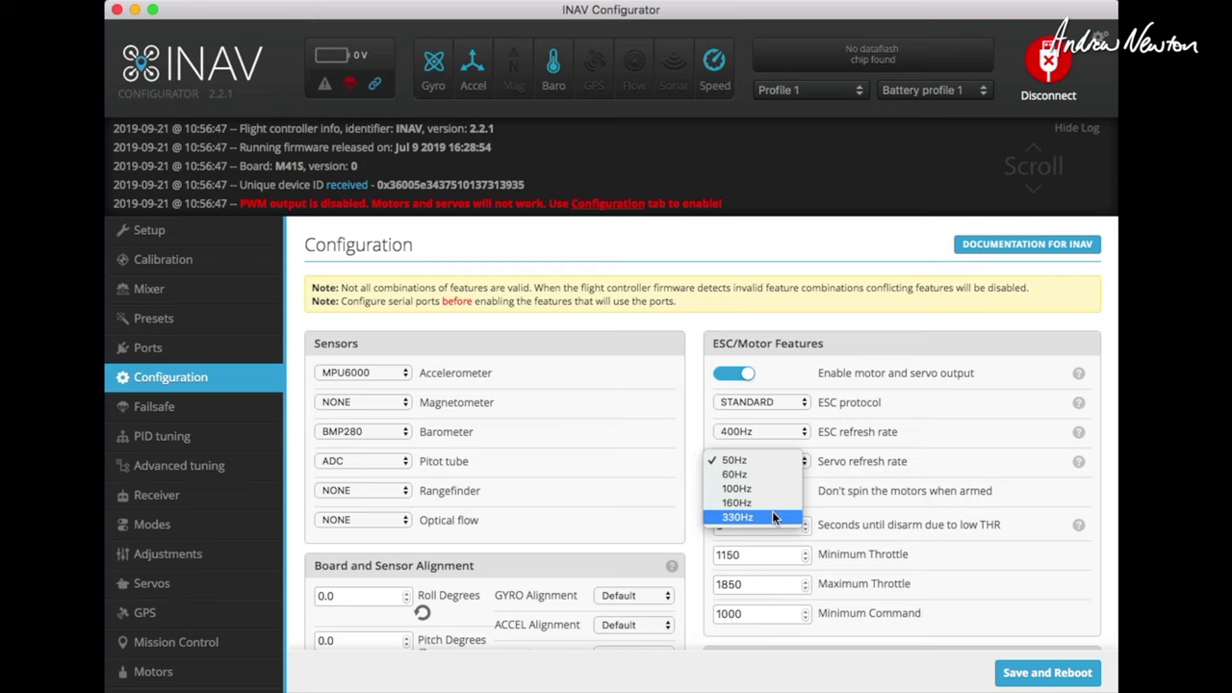
{"action": "left_click", "coordinate": [766, 461]}
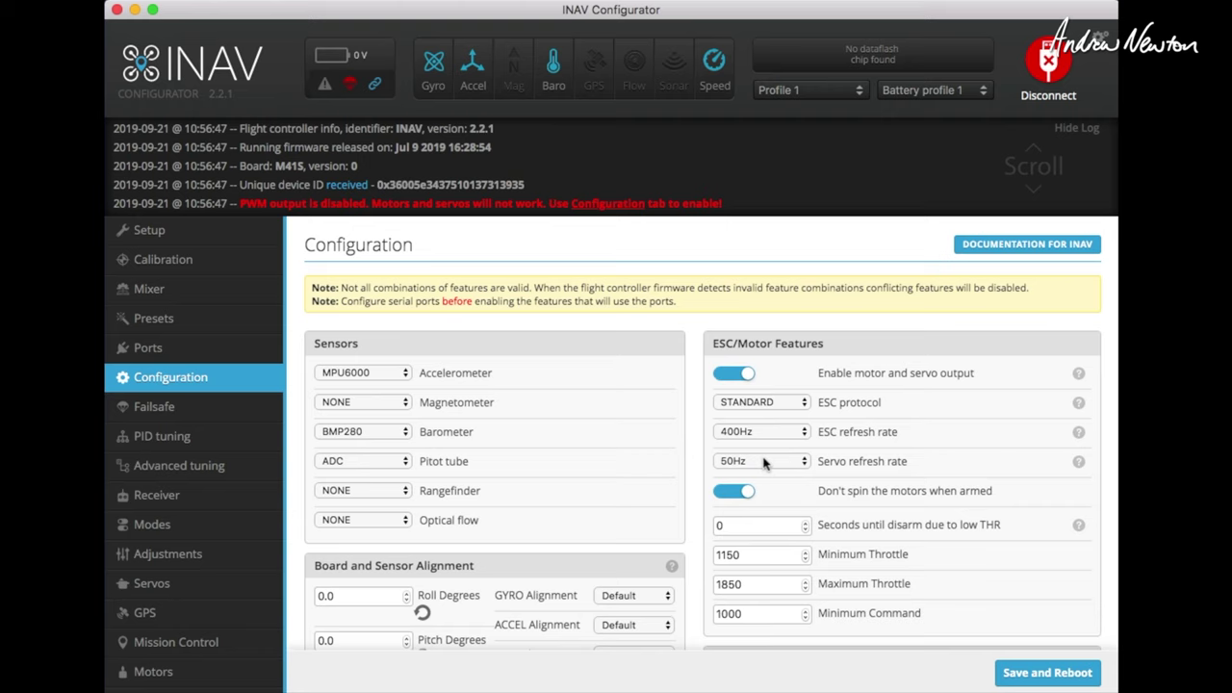
{"action": "scroll", "coordinate": [765, 463], "scroll_direction": "down", "scroll_amount": 4}
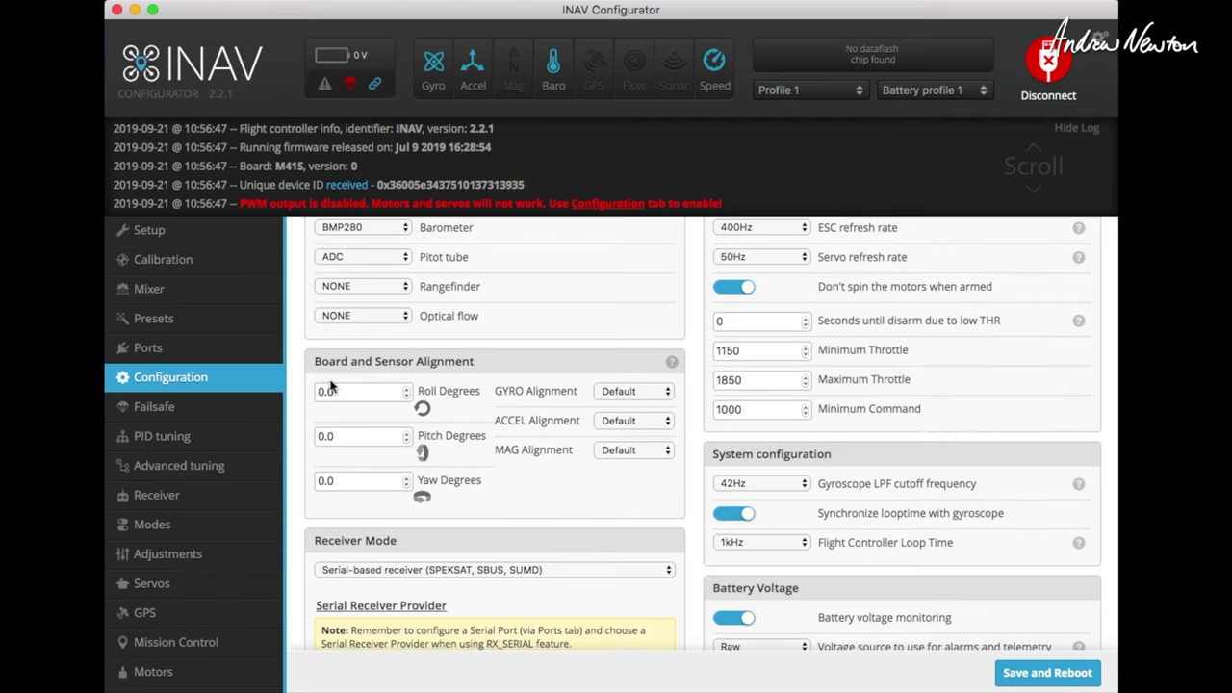
Raise the board alignment Pitch Degrees value step by step to 4.0
{"action": "left_click", "coordinate": [406, 435]}
{"action": "left_click", "coordinate": [405, 435]}
{"action": "left_click", "coordinate": [405, 435]}
{"action": "left_click", "coordinate": [406, 436]}
{"action": "left_click", "coordinate": [405, 435]}
{"action": "scroll", "coordinate": [405, 431], "scroll_direction": "up", "scroll_amount": 10}
{"action": "scroll", "coordinate": [405, 432], "scroll_direction": "up", "scroll_amount": 2}
Leave the serial receiver provider on SBUS and switch on GPS for navigation and telemetry
{"action": "scroll", "coordinate": [553, 495], "scroll_direction": "down", "scroll_amount": 5}
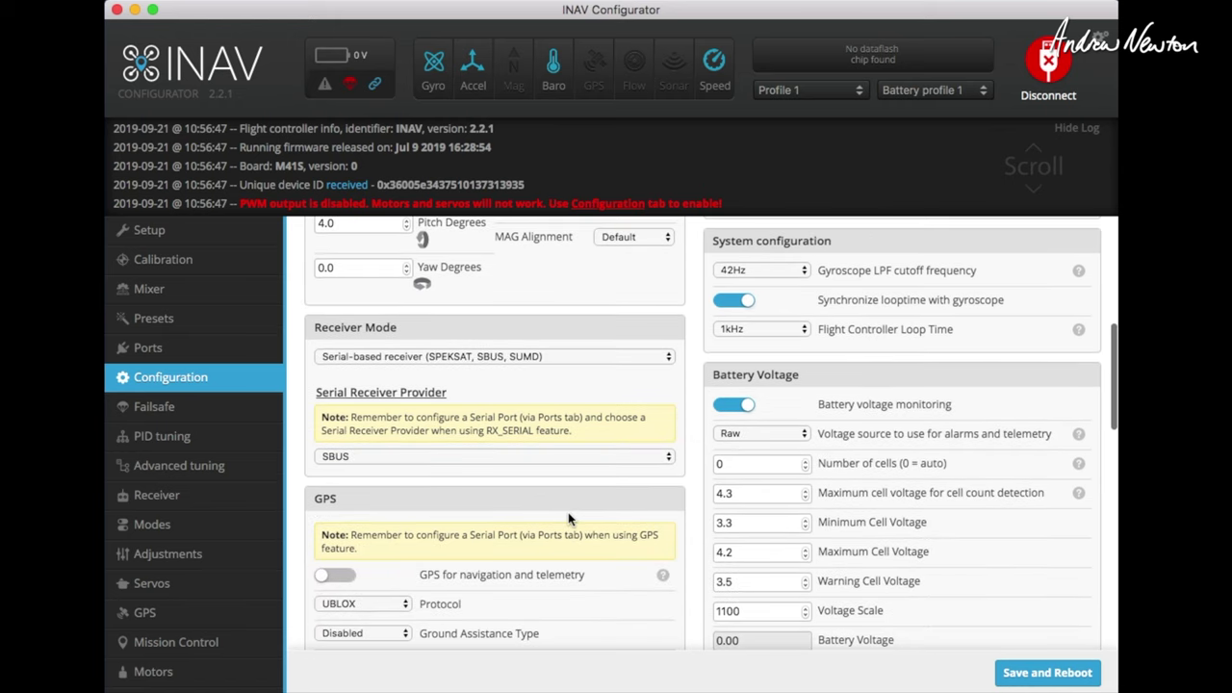
{"action": "left_click", "coordinate": [426, 460]}
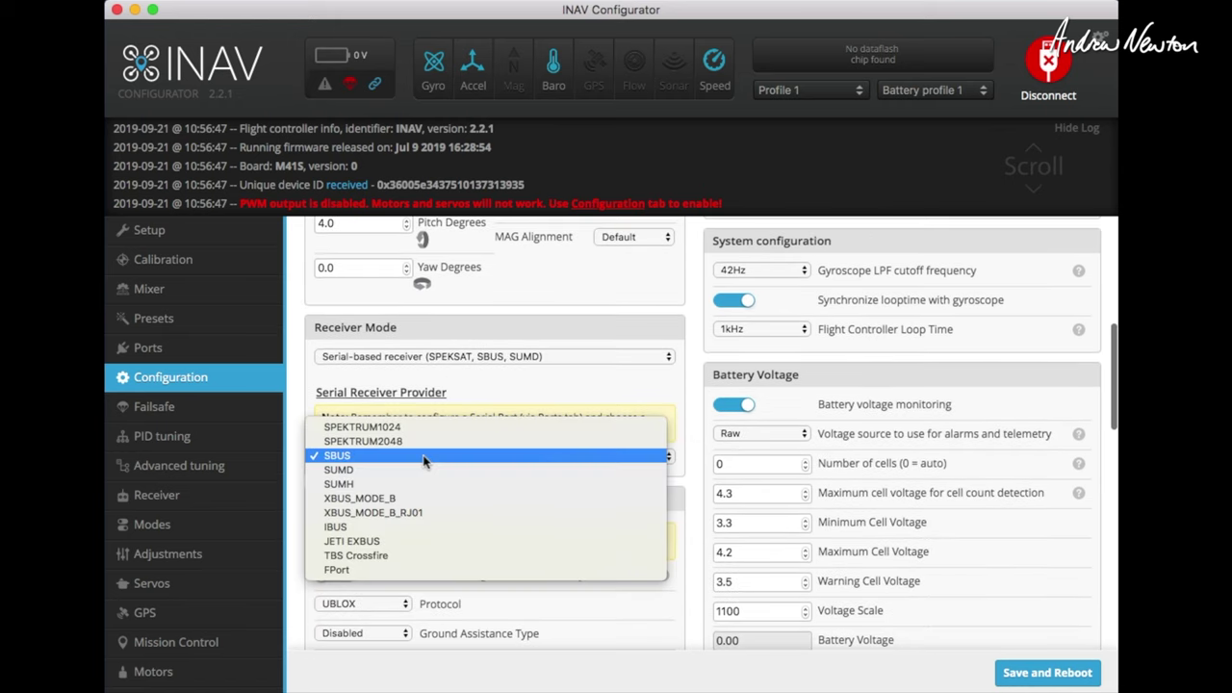
{"action": "left_click", "coordinate": [423, 456]}
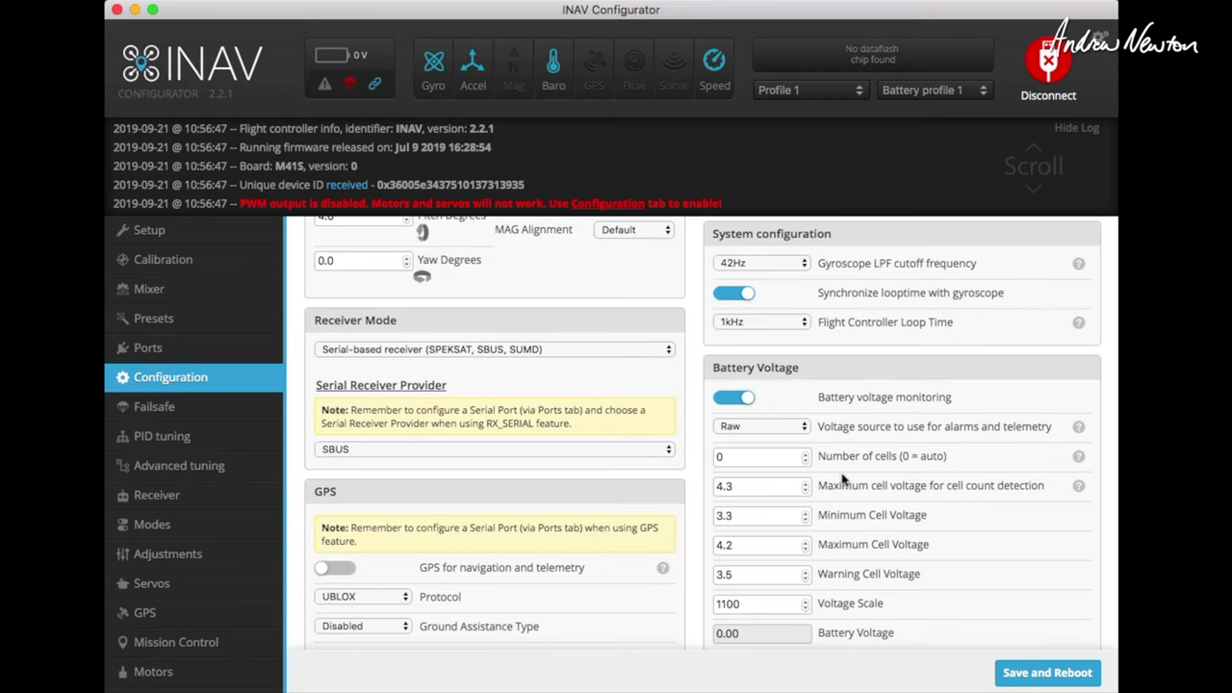
{"action": "scroll", "coordinate": [829, 527], "scroll_direction": "down", "scroll_amount": 5}
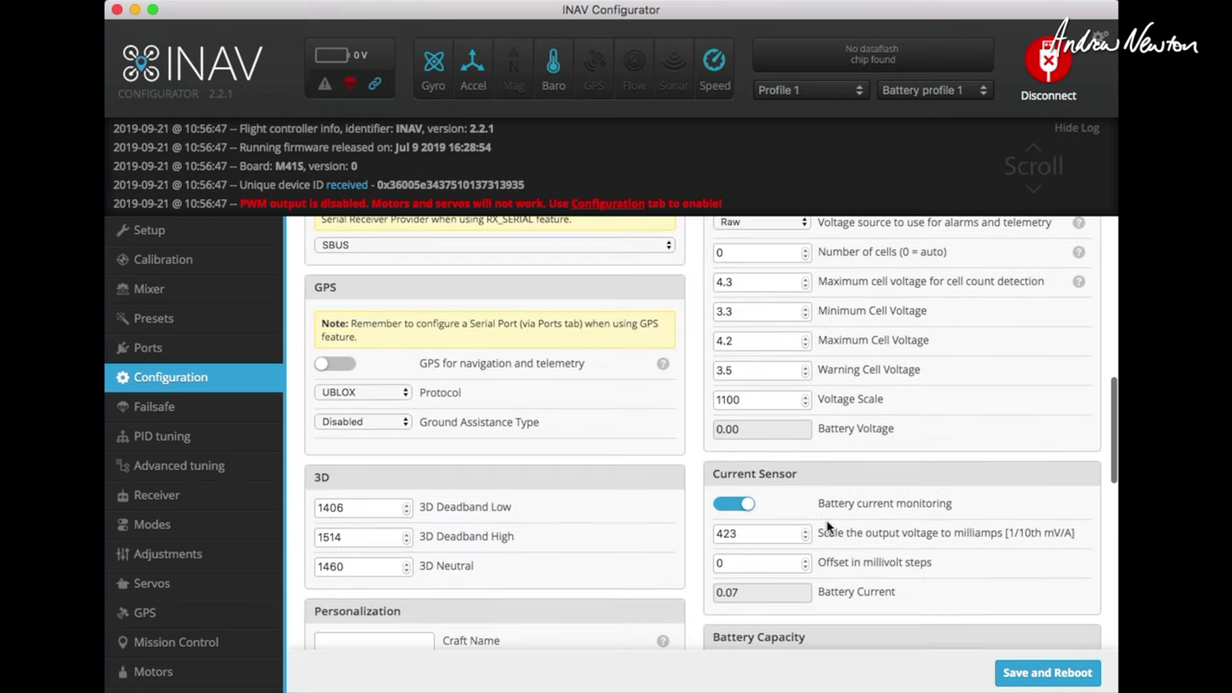
{"action": "left_click", "coordinate": [354, 372]}
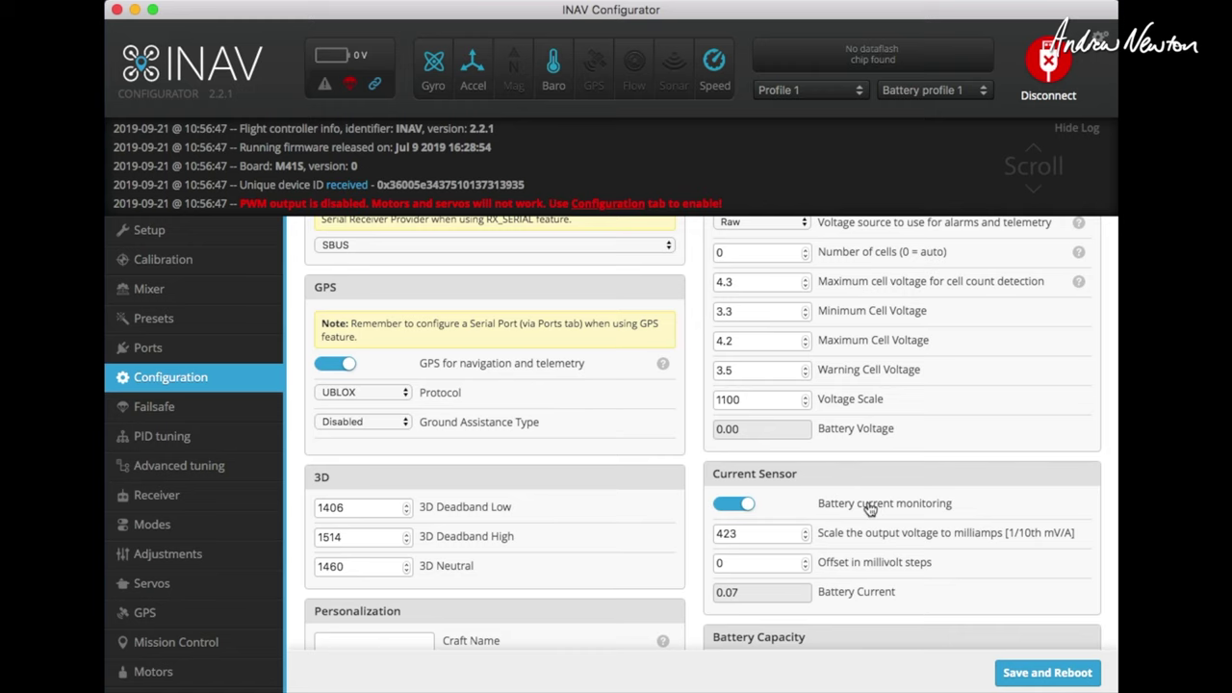
{"action": "scroll", "coordinate": [869, 510], "scroll_direction": "down", "scroll_amount": 5}
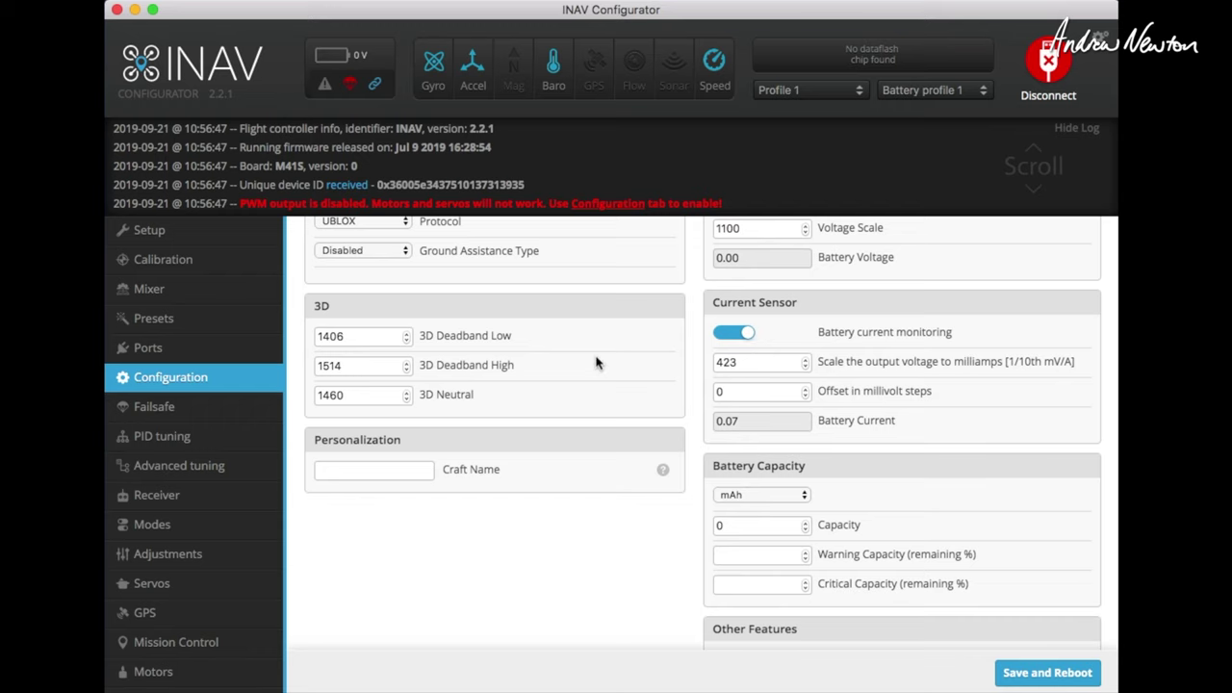
{"action": "scroll", "coordinate": [578, 364], "scroll_direction": "down", "scroll_amount": 3}
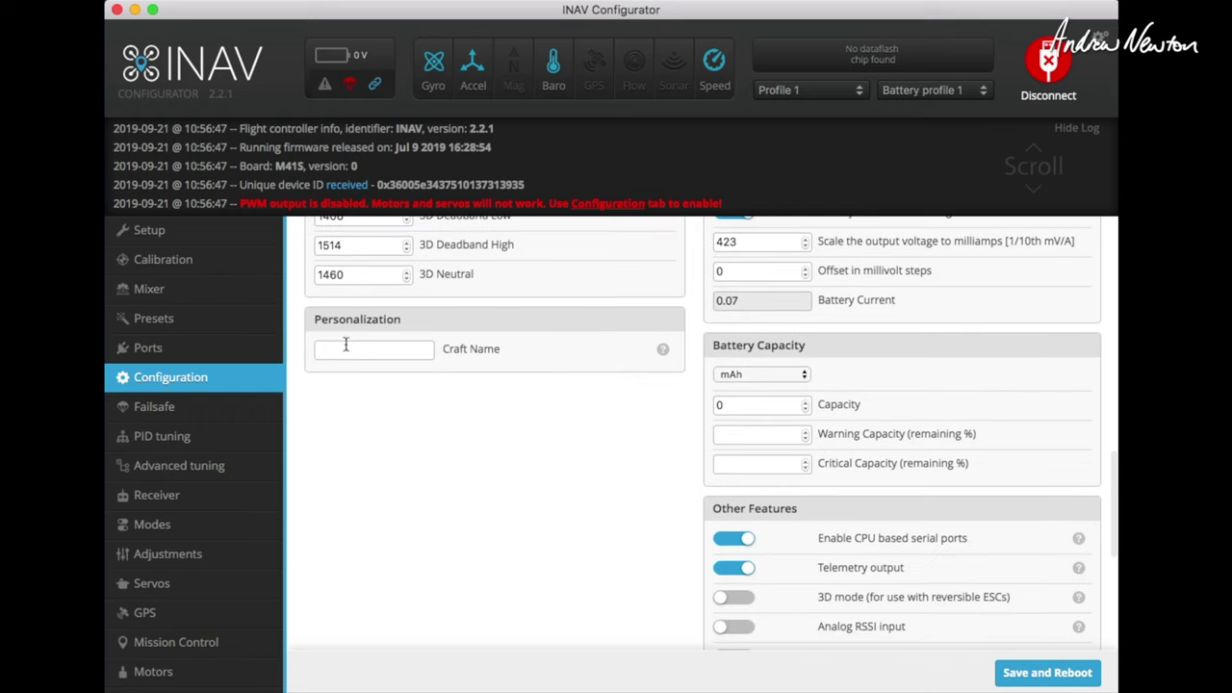
Switch off CPU based serial ports, Telemetry output, and Profile selection with TX stick command
{"action": "scroll", "coordinate": [584, 373], "scroll_direction": "down", "scroll_amount": 5}
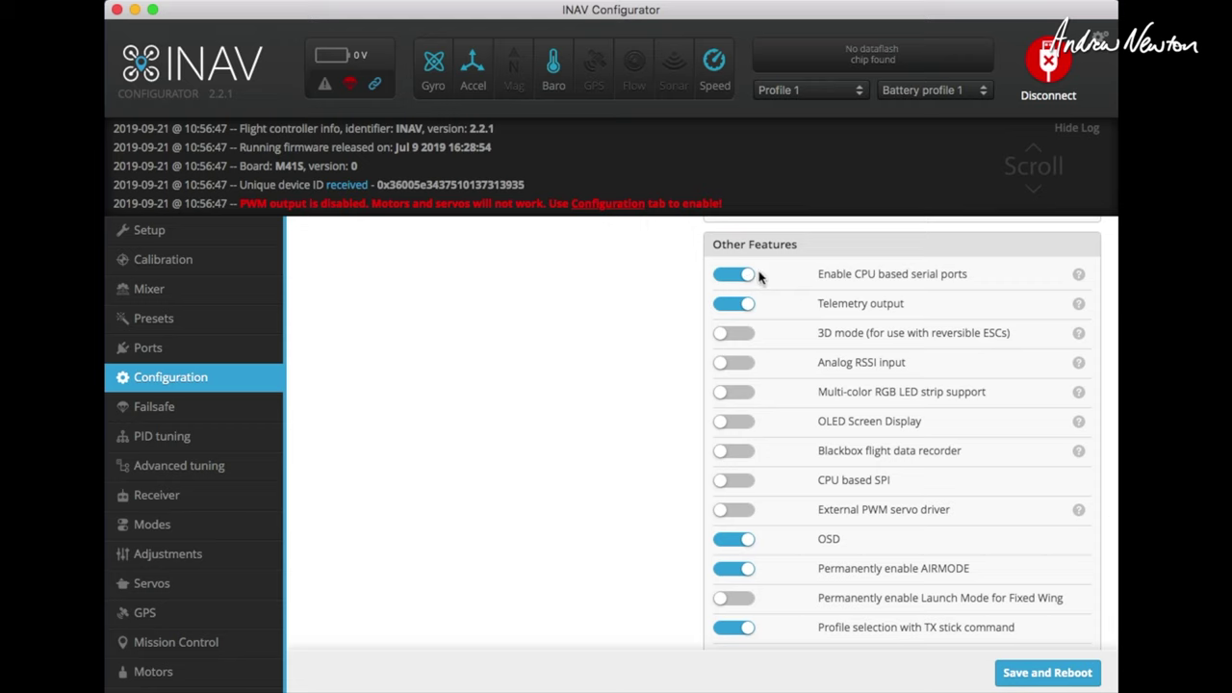
{"action": "left_click", "coordinate": [722, 277]}
{"action": "left_click", "coordinate": [723, 305]}
{"action": "scroll", "coordinate": [736, 385], "scroll_direction": "down", "scroll_amount": 3}
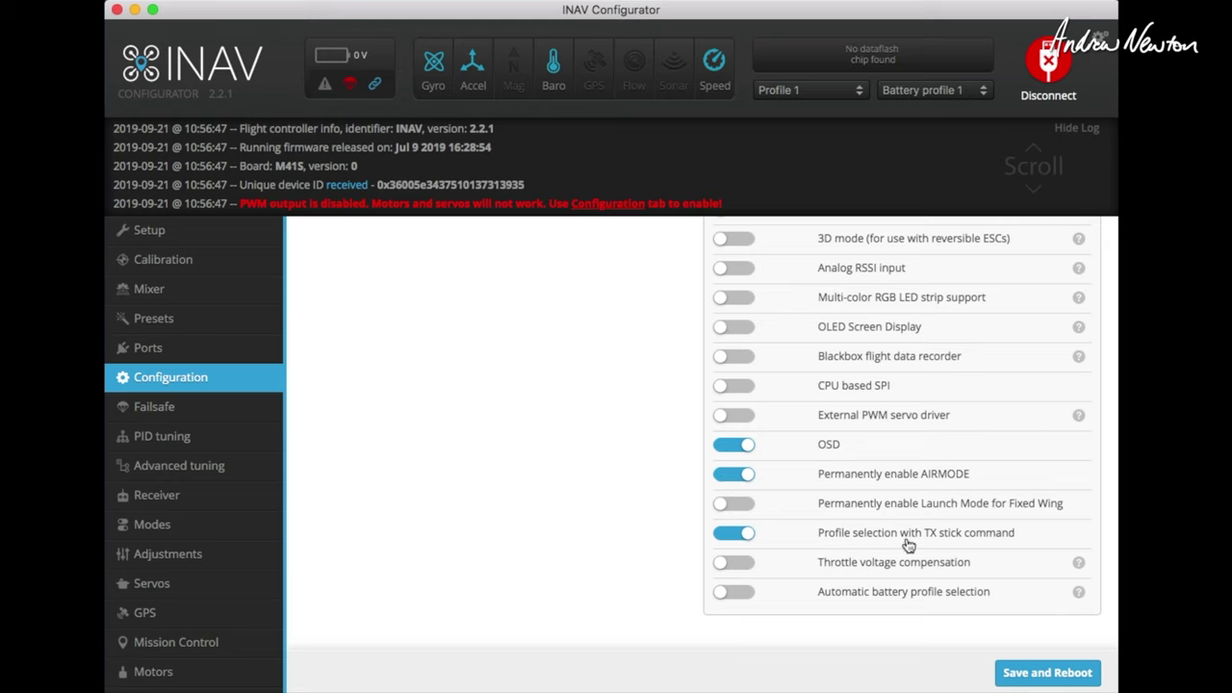
{"action": "left_click", "coordinate": [720, 535]}
{"action": "scroll", "coordinate": [824, 450], "scroll_direction": "up", "scroll_amount": 10}
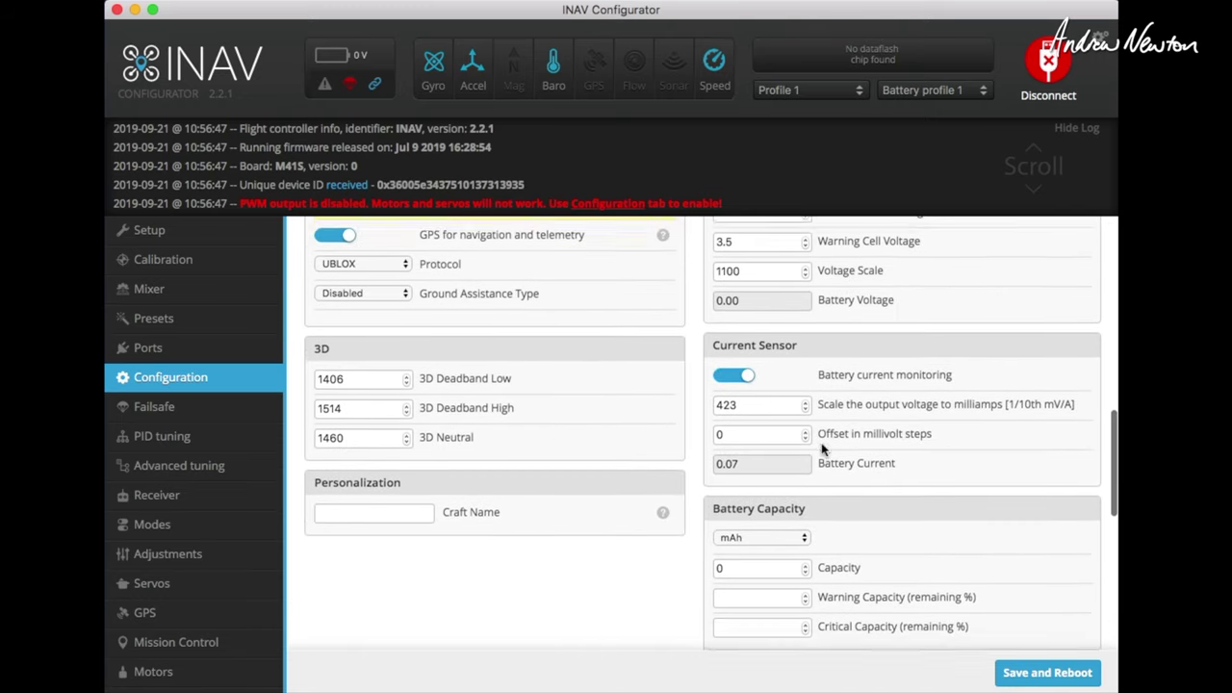
{"action": "double_click", "coordinate": [829, 405]}
{"action": "scroll", "coordinate": [824, 450], "scroll_direction": "up", "scroll_amount": 2}
{"action": "scroll", "coordinate": [637, 400], "scroll_direction": "up", "scroll_amount": 5}
{"action": "scroll", "coordinate": [637, 399], "scroll_direction": "down", "scroll_amount": 4}
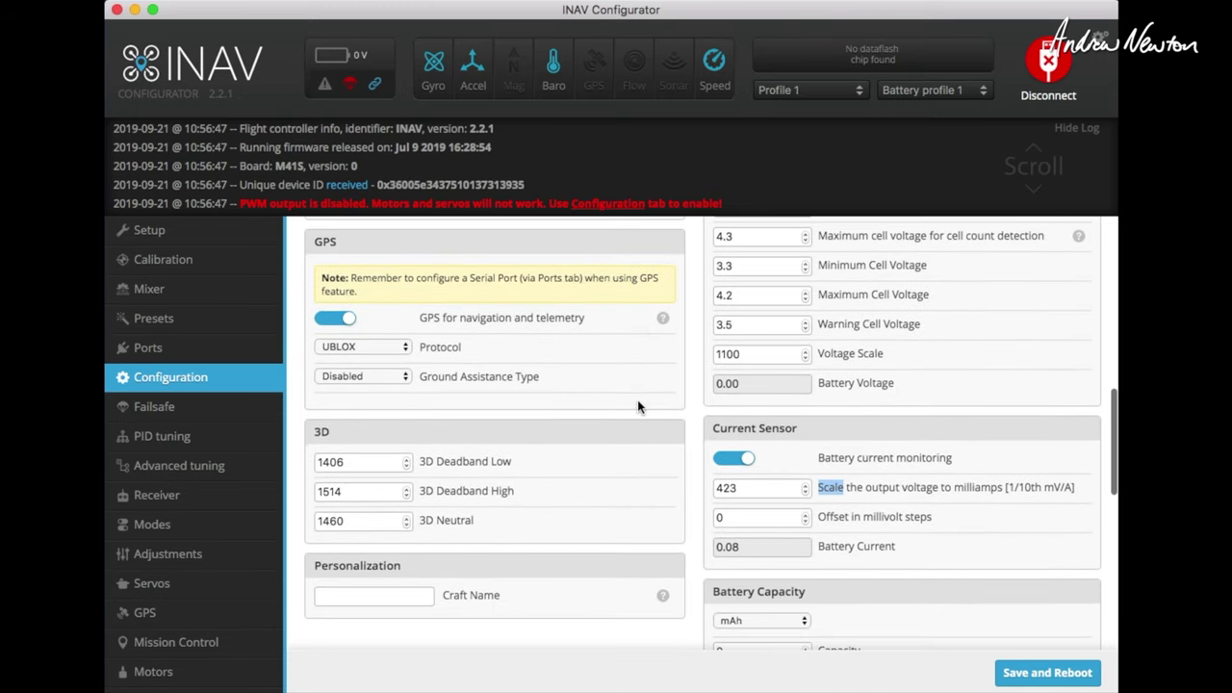
Save the configuration, set the failsafe procedure to RTH, save again, and go to PID tuning
{"action": "left_click", "coordinate": [1030, 672]}
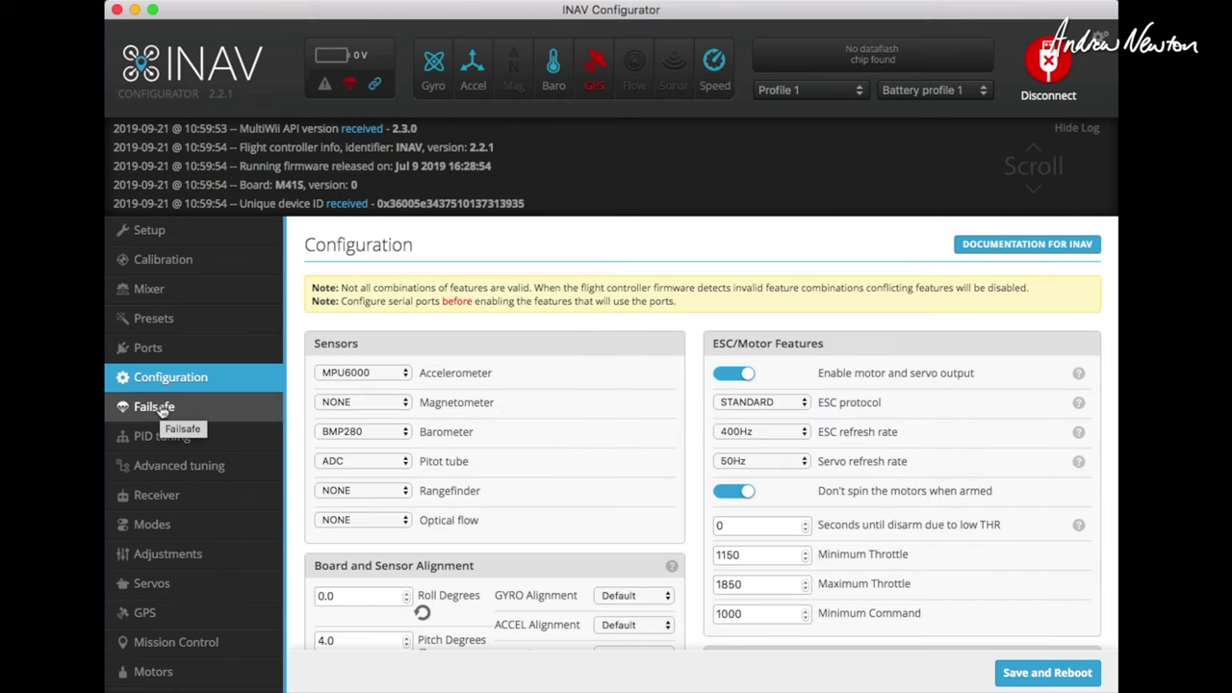
{"action": "left_click", "coordinate": [158, 406]}
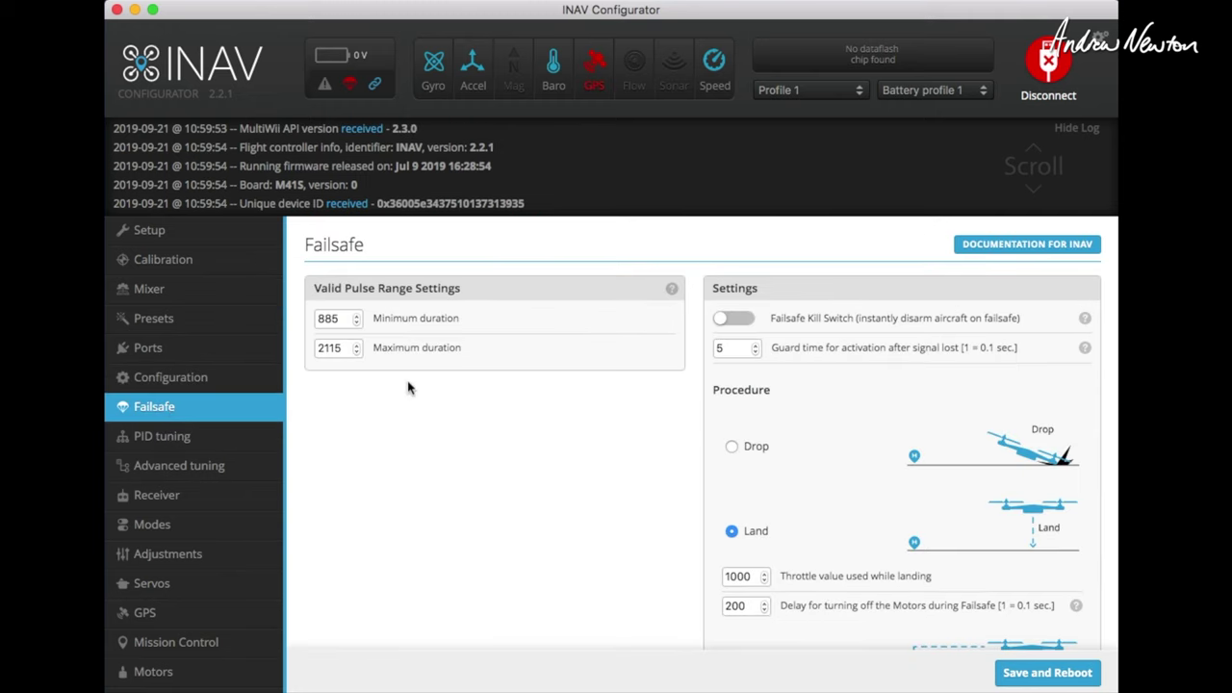
{"action": "scroll", "coordinate": [836, 411], "scroll_direction": "down", "scroll_amount": 1}
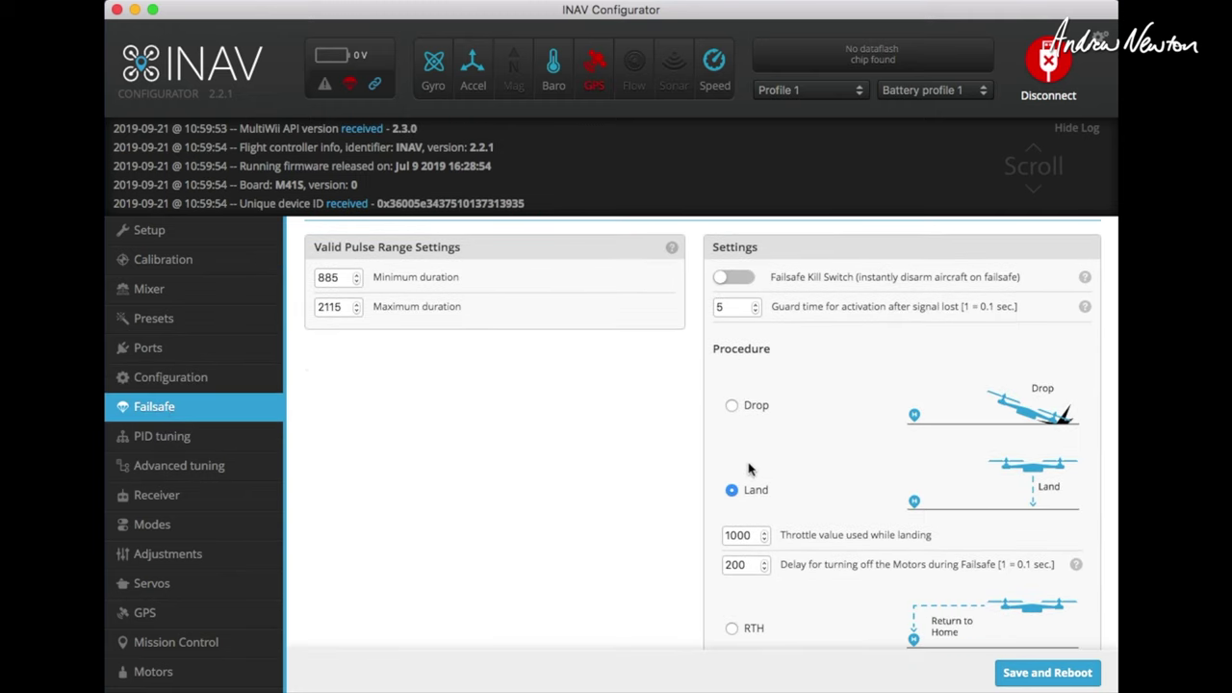
{"action": "left_click", "coordinate": [732, 627]}
{"action": "scroll", "coordinate": [826, 461], "scroll_direction": "down", "scroll_amount": 3}
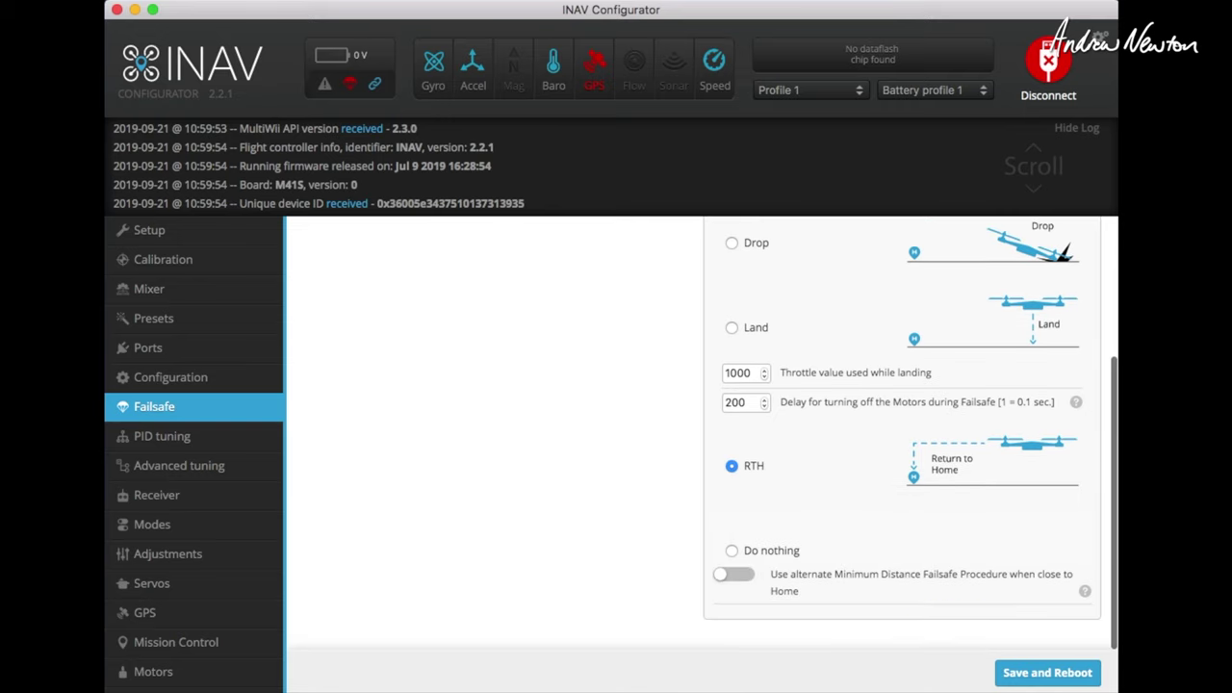
{"action": "left_click", "coordinate": [1047, 672]}
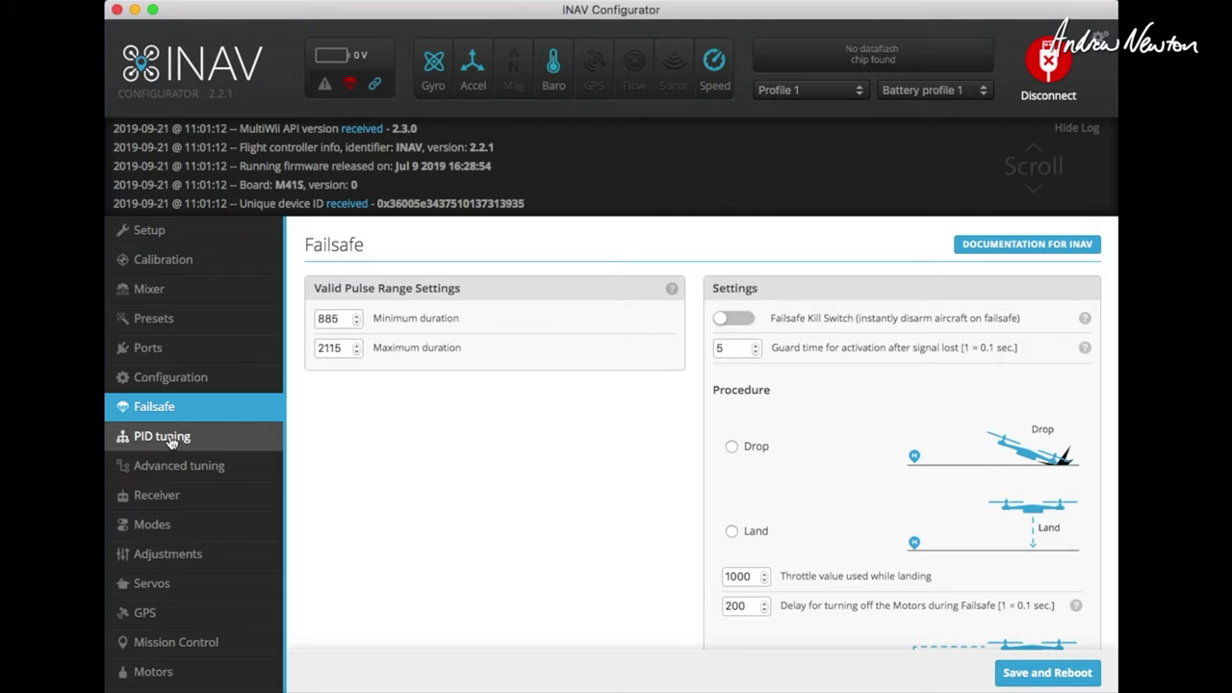
{"action": "left_click", "coordinate": [169, 438]}
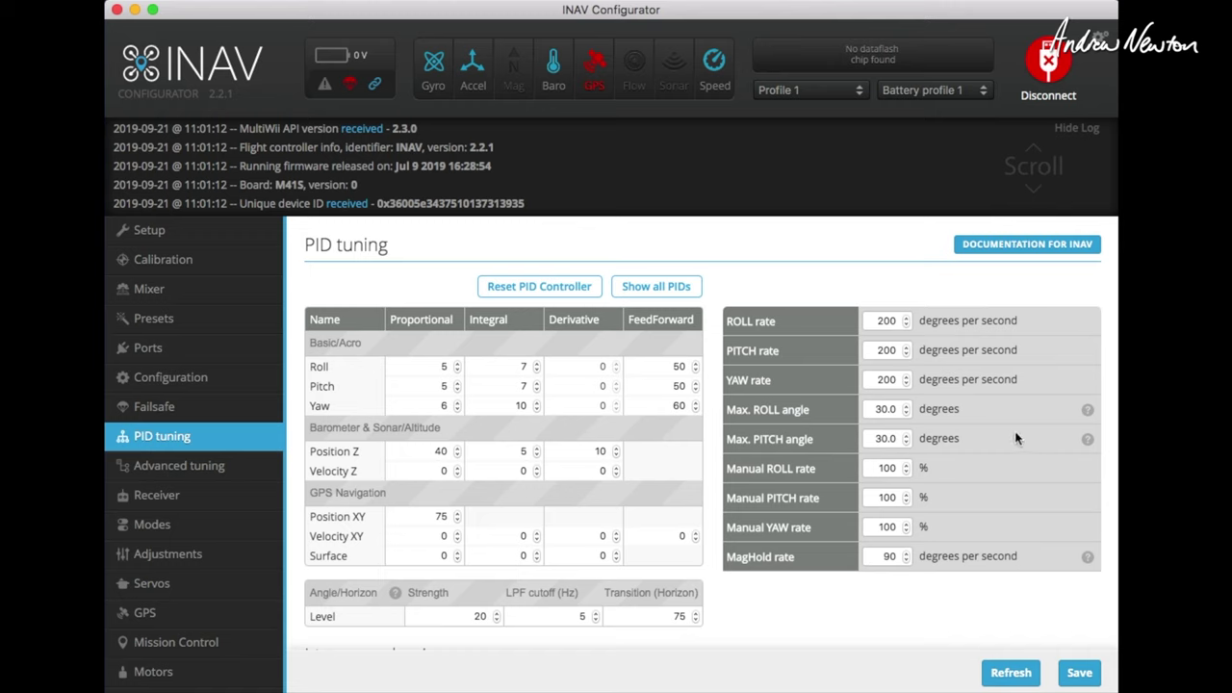
Set the gyro LPF cutoff frequency to 20 Hz and save the tuning
{"action": "mouse_move", "coordinate": [1089, 411]}
{"action": "scroll", "coordinate": [628, 518], "scroll_direction": "down", "scroll_amount": 10}
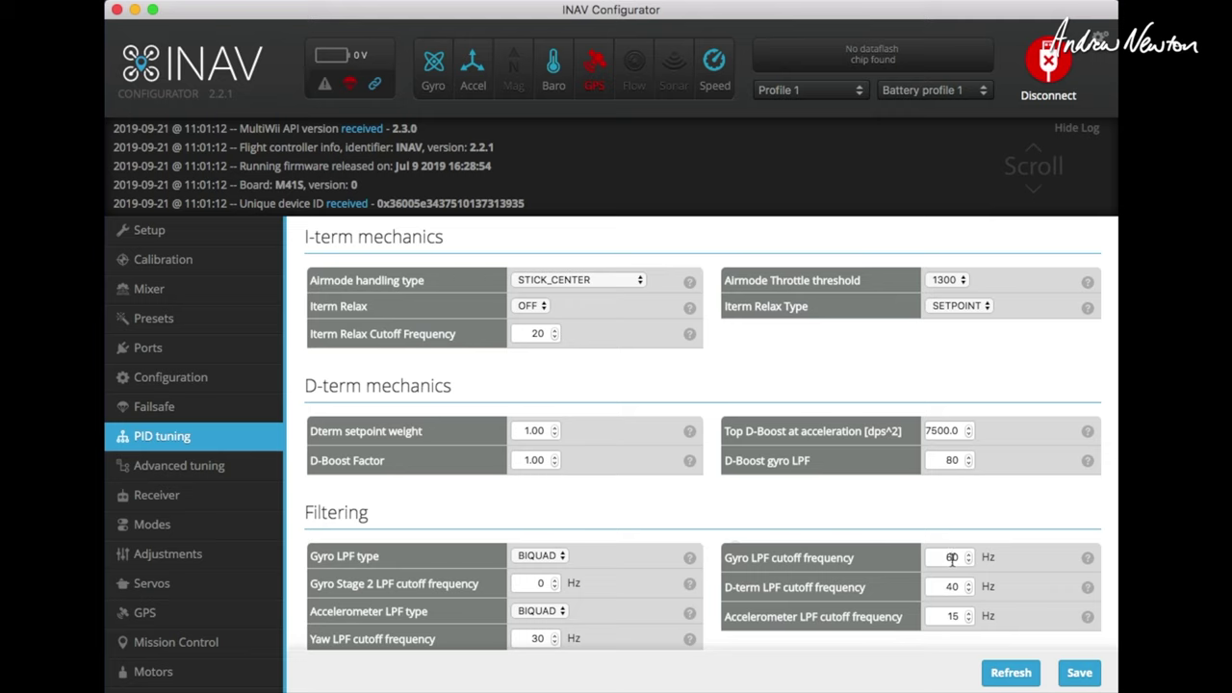
{"action": "double_click", "coordinate": [952, 558]}
{"action": "type", "text": "20"}
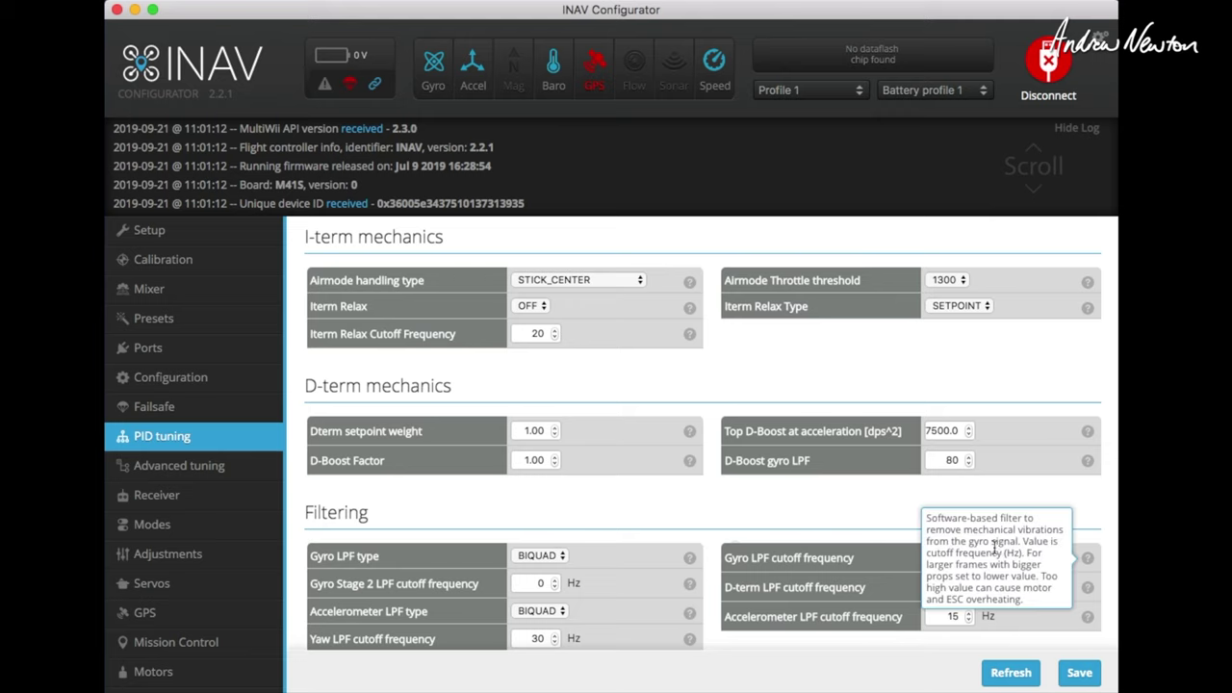
{"action": "scroll", "coordinate": [874, 535], "scroll_direction": "down", "scroll_amount": 10}
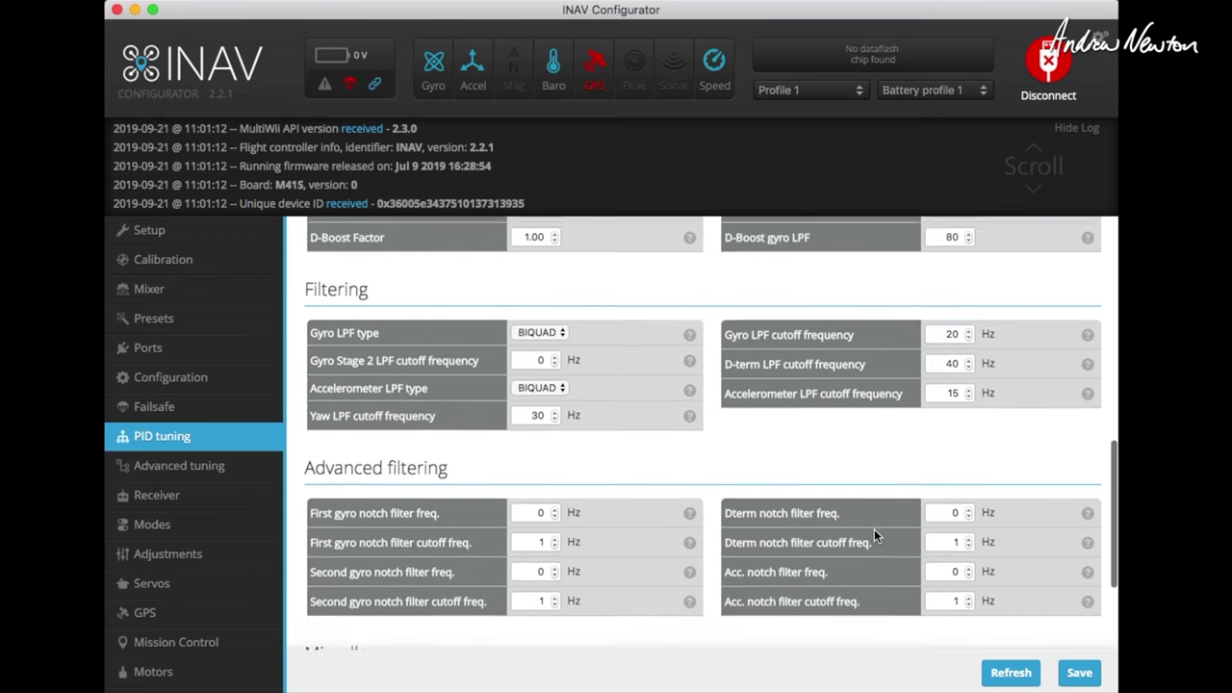
{"action": "scroll", "coordinate": [874, 529], "scroll_direction": "up", "scroll_amount": 10}
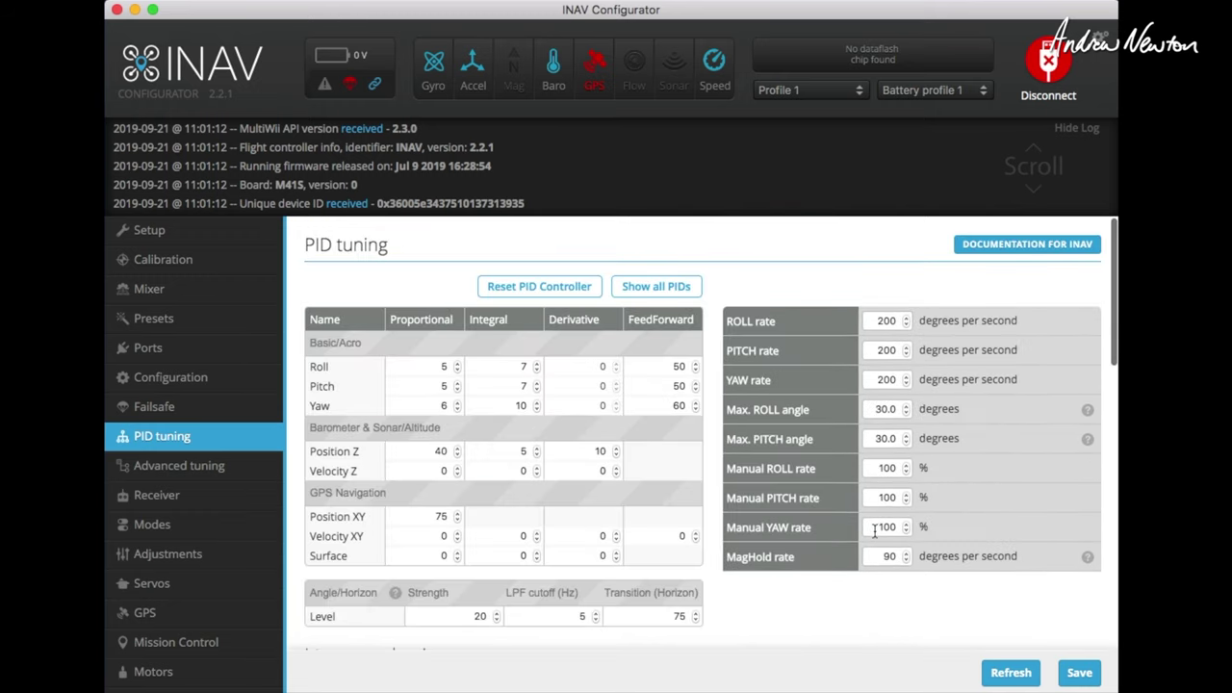
{"action": "left_click", "coordinate": [1080, 676]}
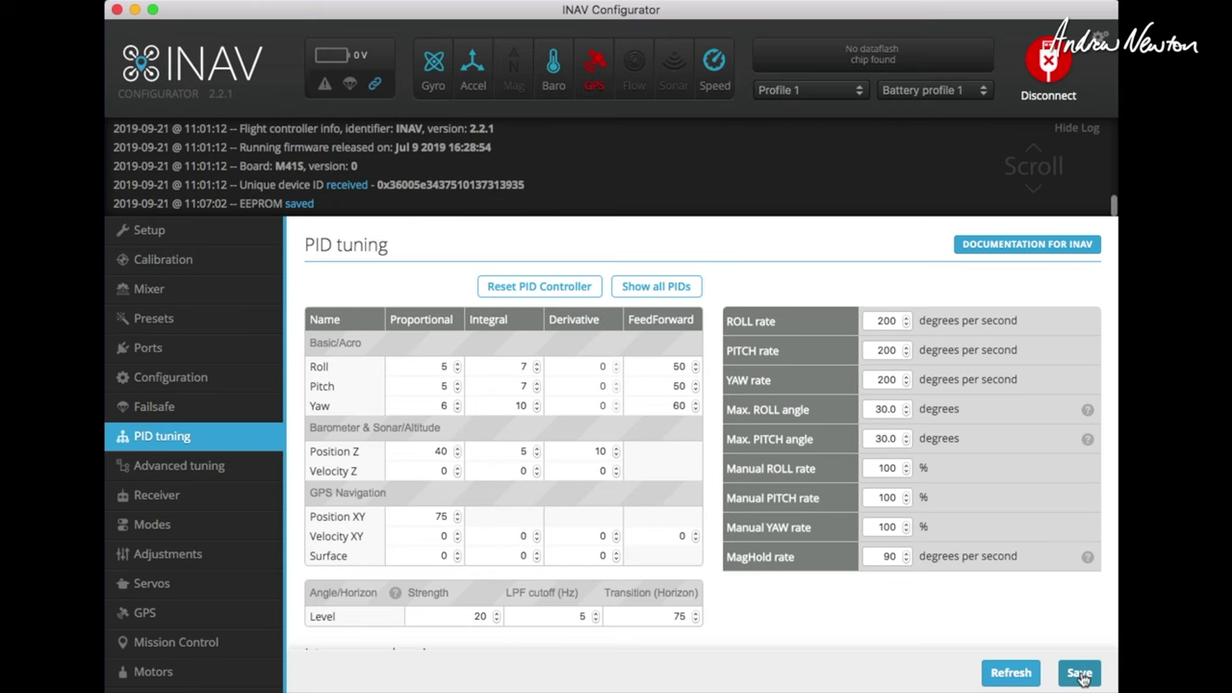
{"action": "left_click", "coordinate": [211, 463]}
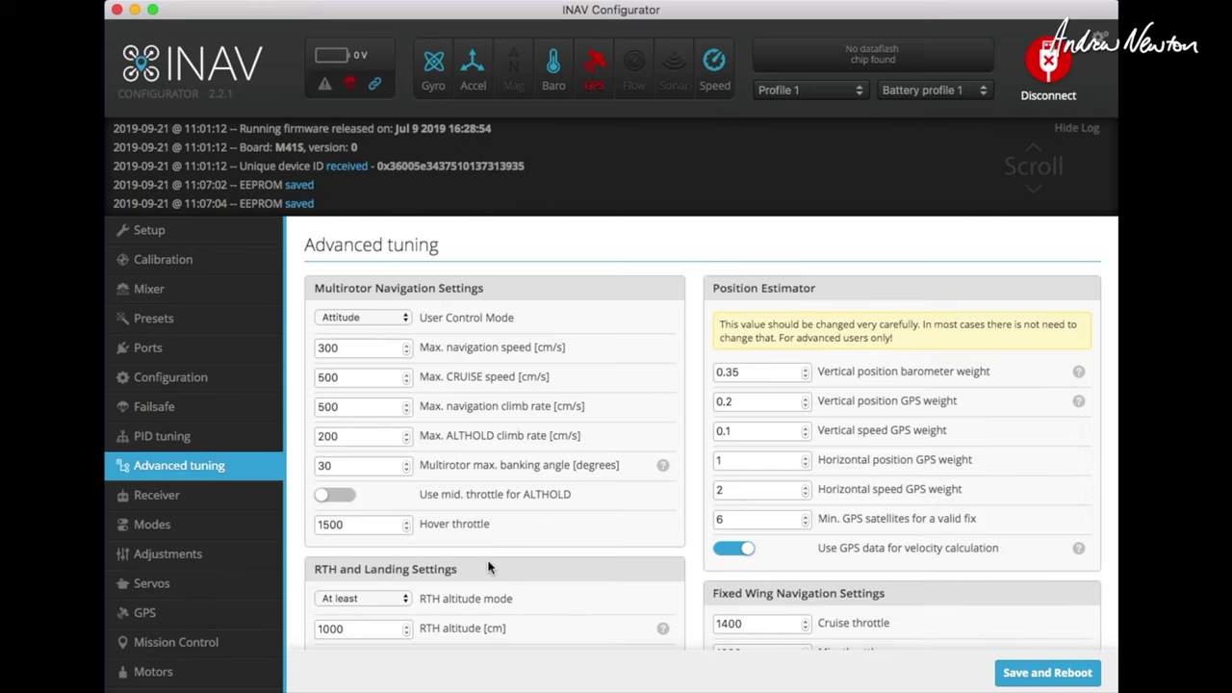
Set the RTH altitude mode to 'At least, linear descent' and the RTH altitude to 5000 cm
{"action": "scroll", "coordinate": [505, 532], "scroll_direction": "down", "scroll_amount": 5}
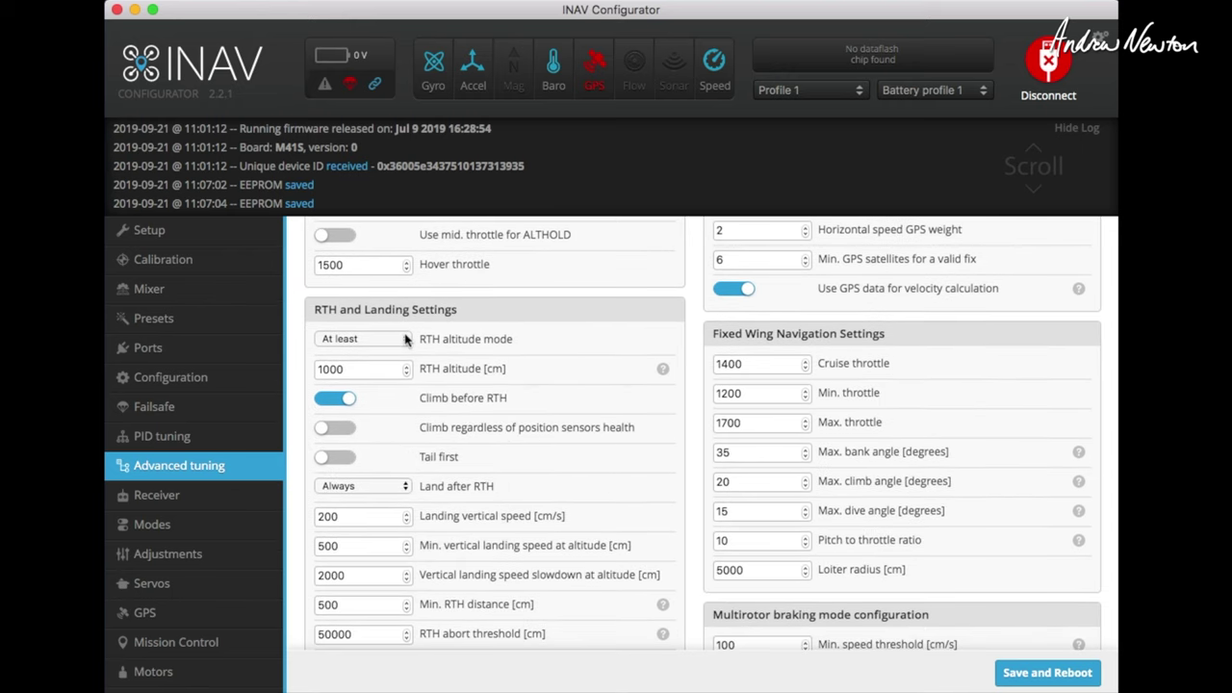
{"action": "left_click", "coordinate": [403, 338]}
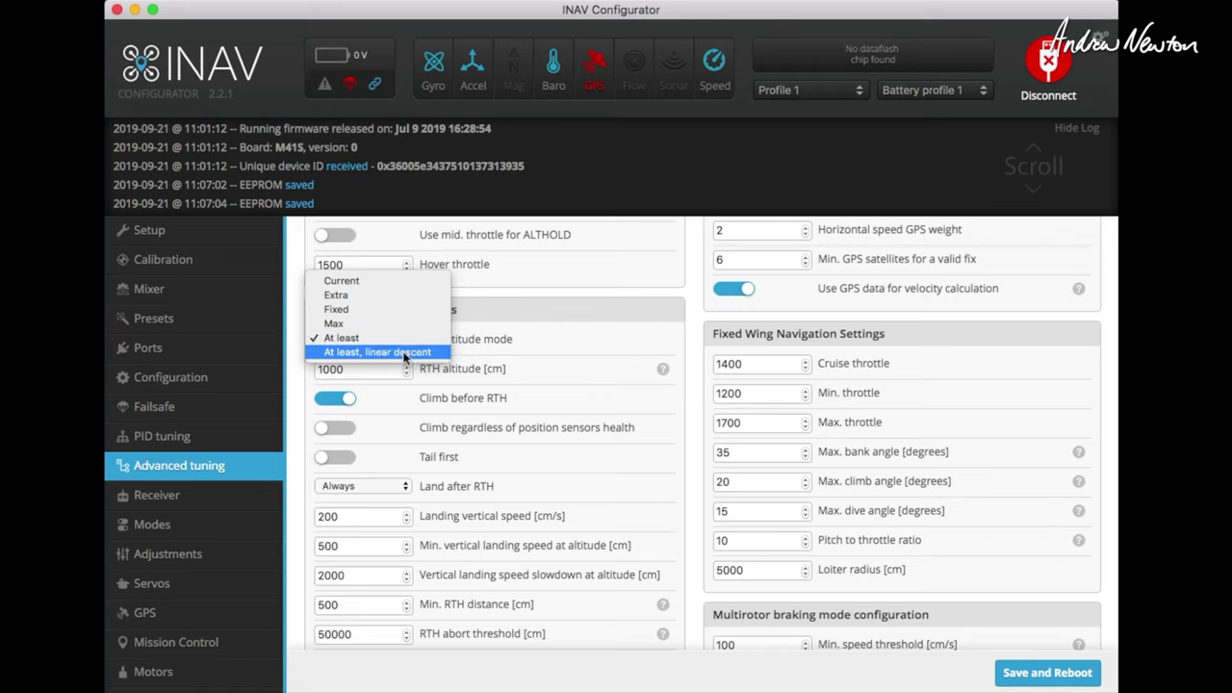
{"action": "left_click", "coordinate": [405, 352]}
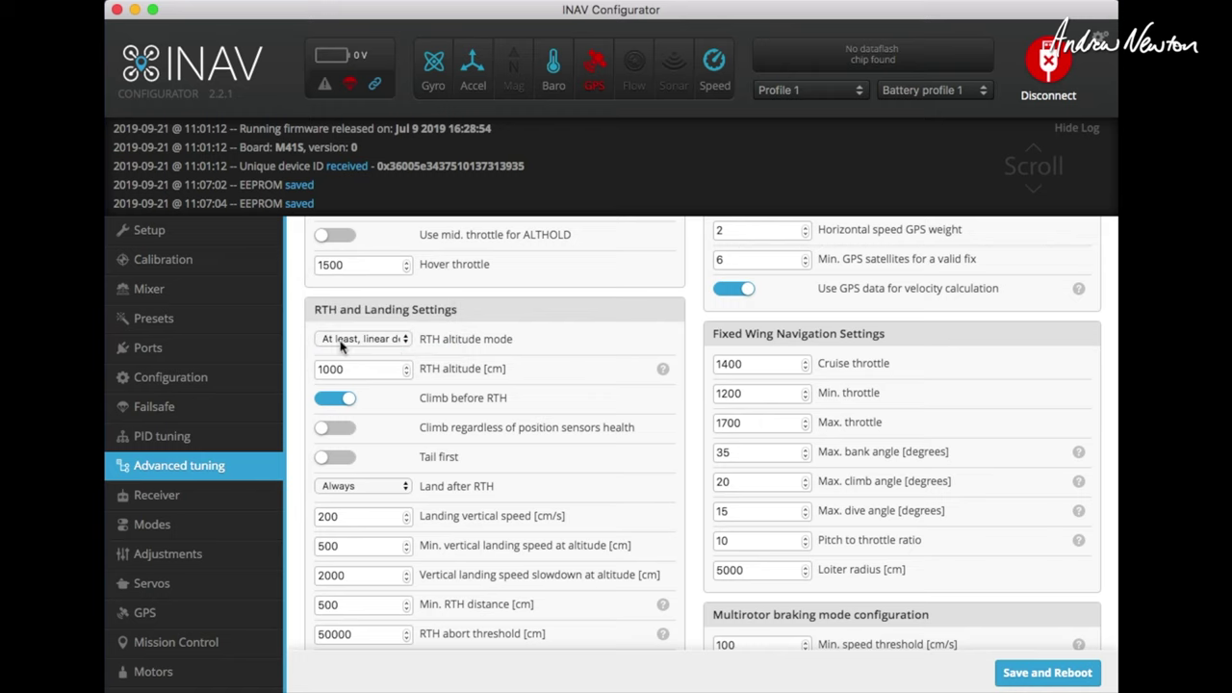
{"action": "left_click", "coordinate": [321, 369]}
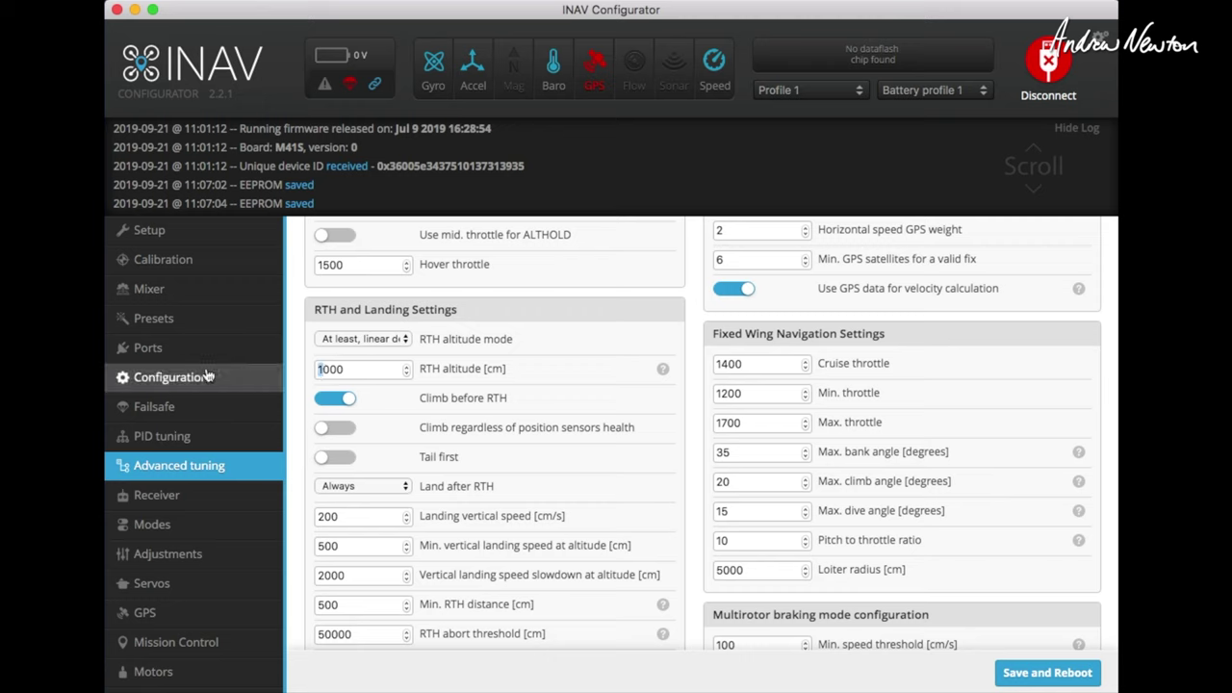
{"action": "type", "text": "5"}
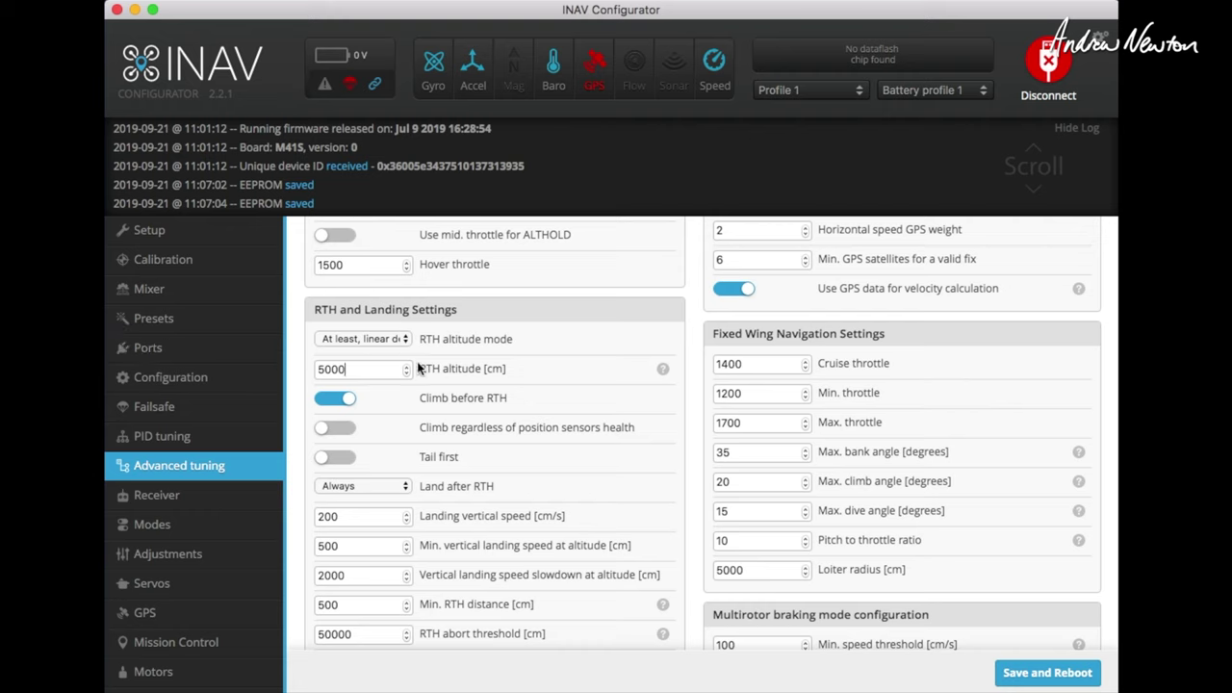
{"action": "left_click", "coordinate": [381, 342]}
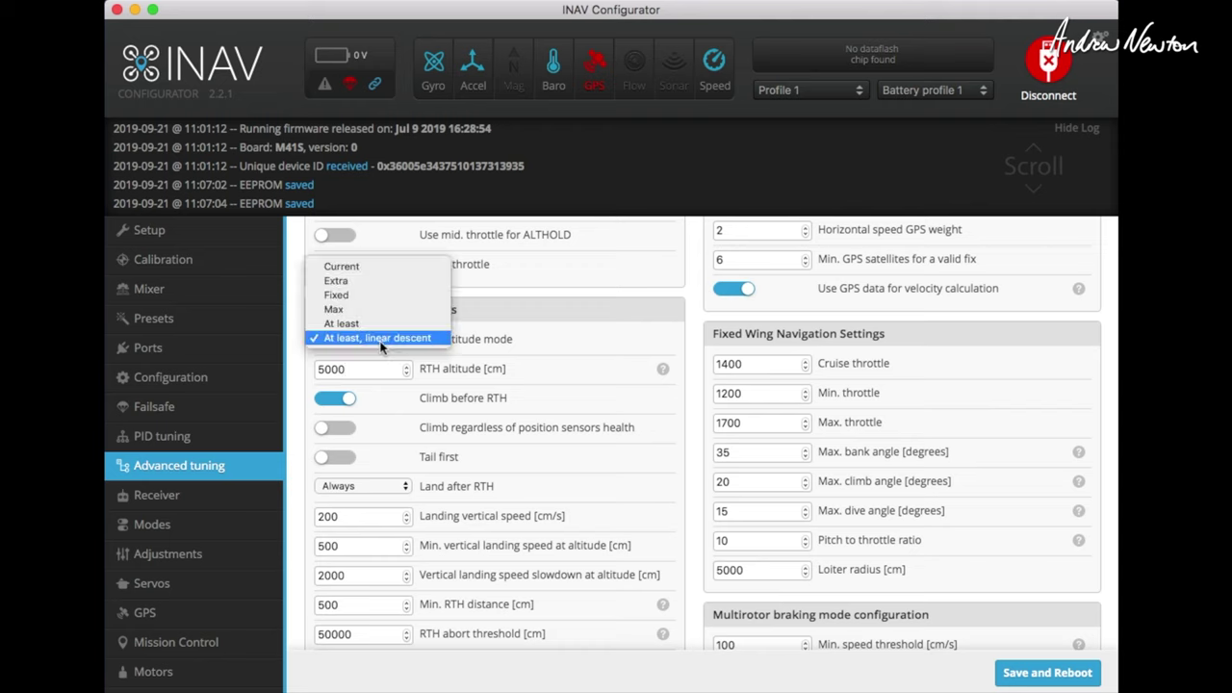
{"action": "left_click", "coordinate": [381, 342]}
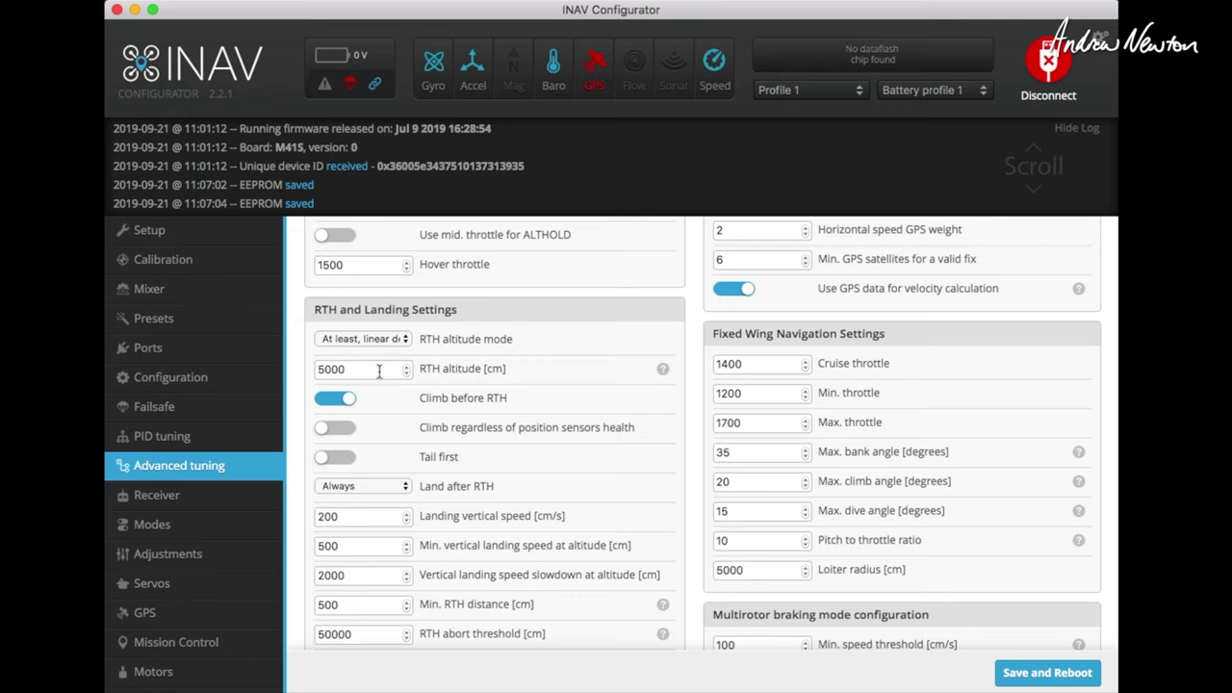
Keep the RTH altitude mode at 'At least, linear descent' after briefly trying 'At least'
{"action": "left_click", "coordinate": [361, 338]}
{"action": "left_click", "coordinate": [349, 326]}
{"action": "left_click", "coordinate": [378, 342]}
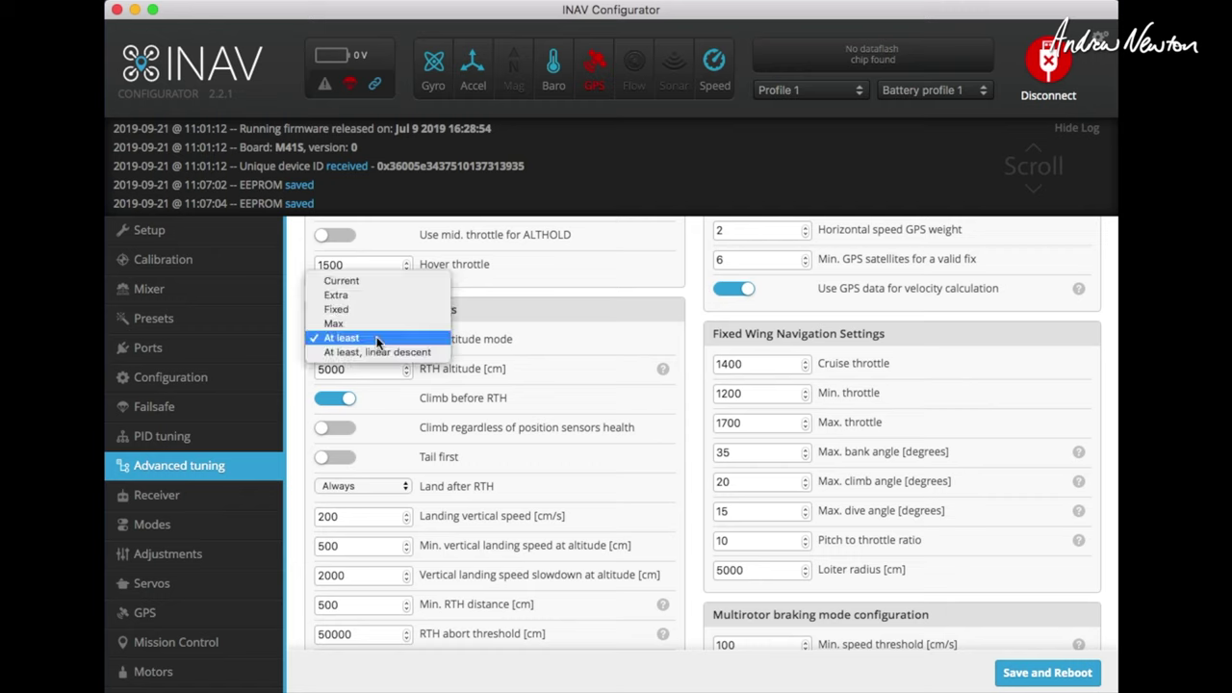
{"action": "left_click", "coordinate": [374, 352]}
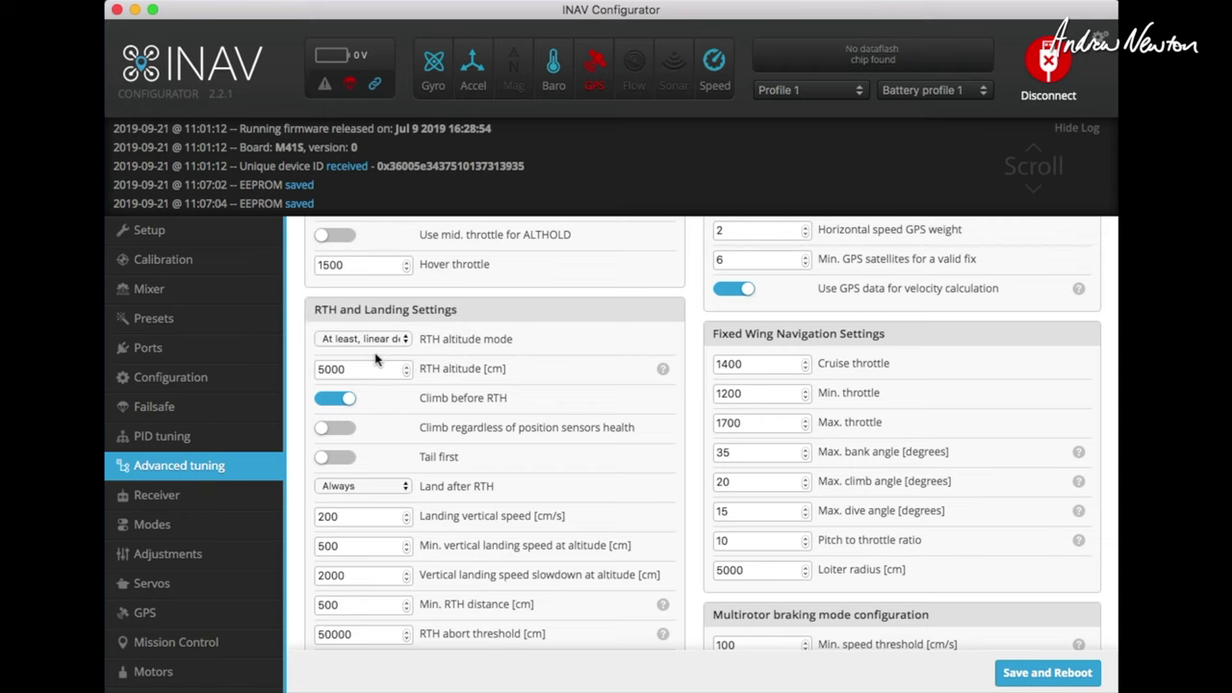
Set Land after RTH to Never
{"action": "scroll", "coordinate": [582, 454], "scroll_direction": "down", "scroll_amount": 3}
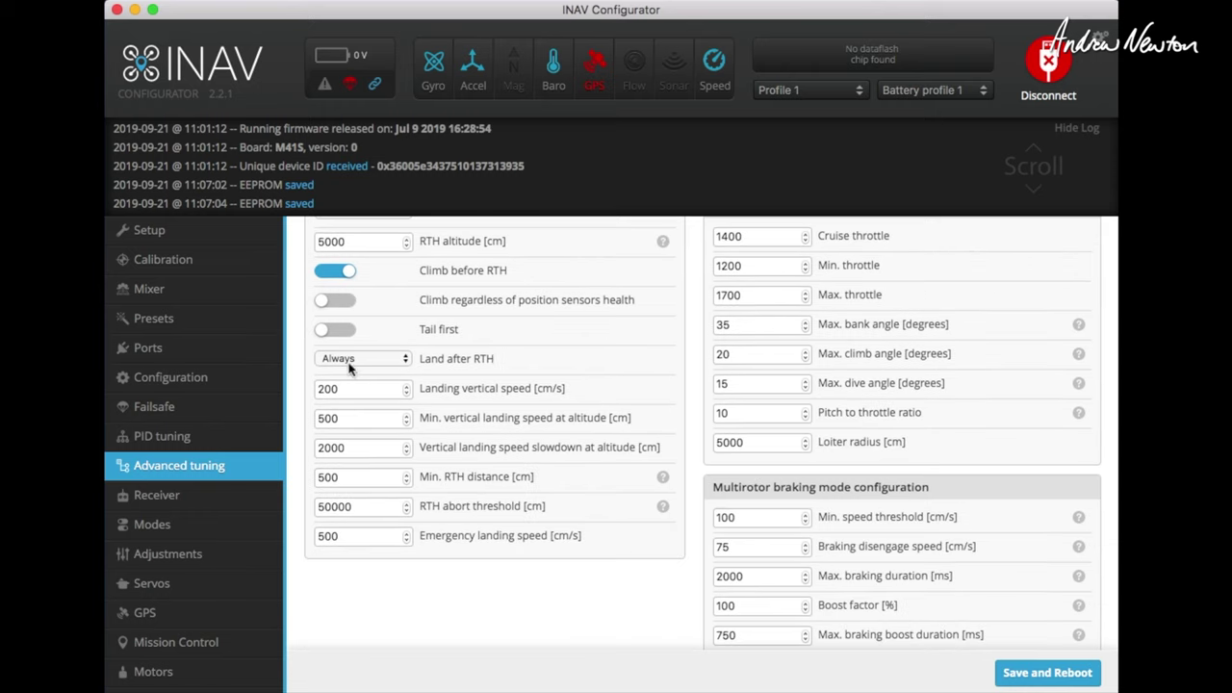
{"action": "left_click", "coordinate": [388, 358]}
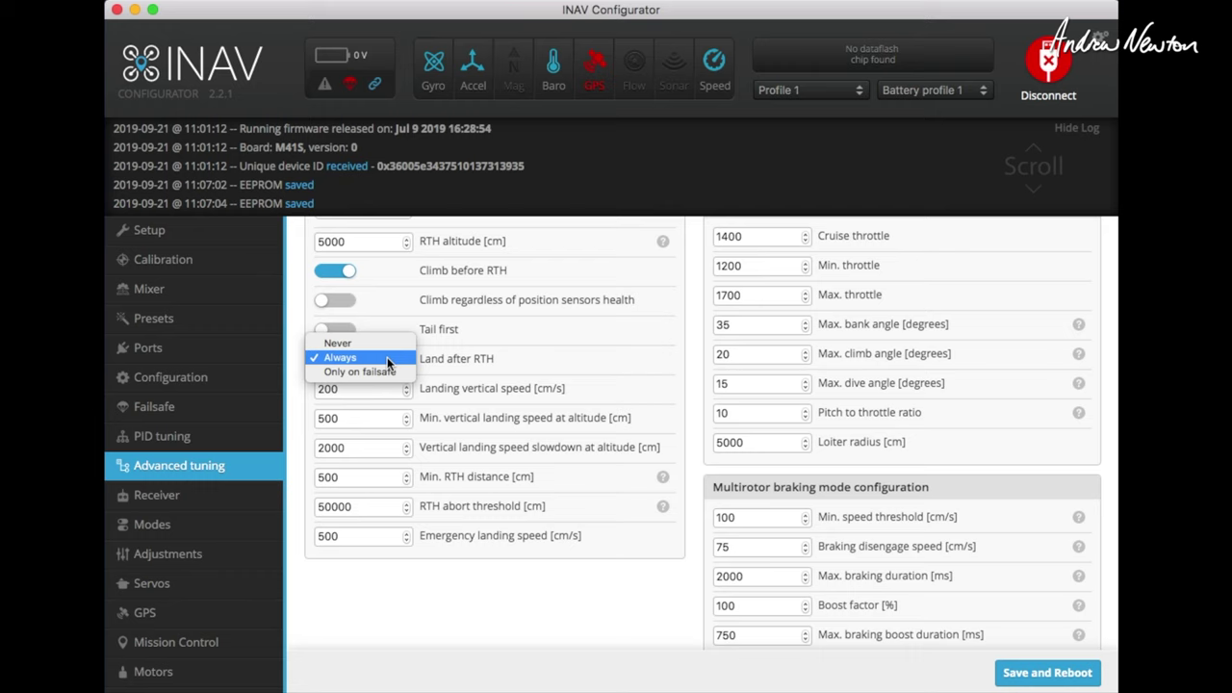
{"action": "left_click", "coordinate": [386, 342]}
{"action": "scroll", "coordinate": [816, 337], "scroll_direction": "up", "scroll_amount": 2}
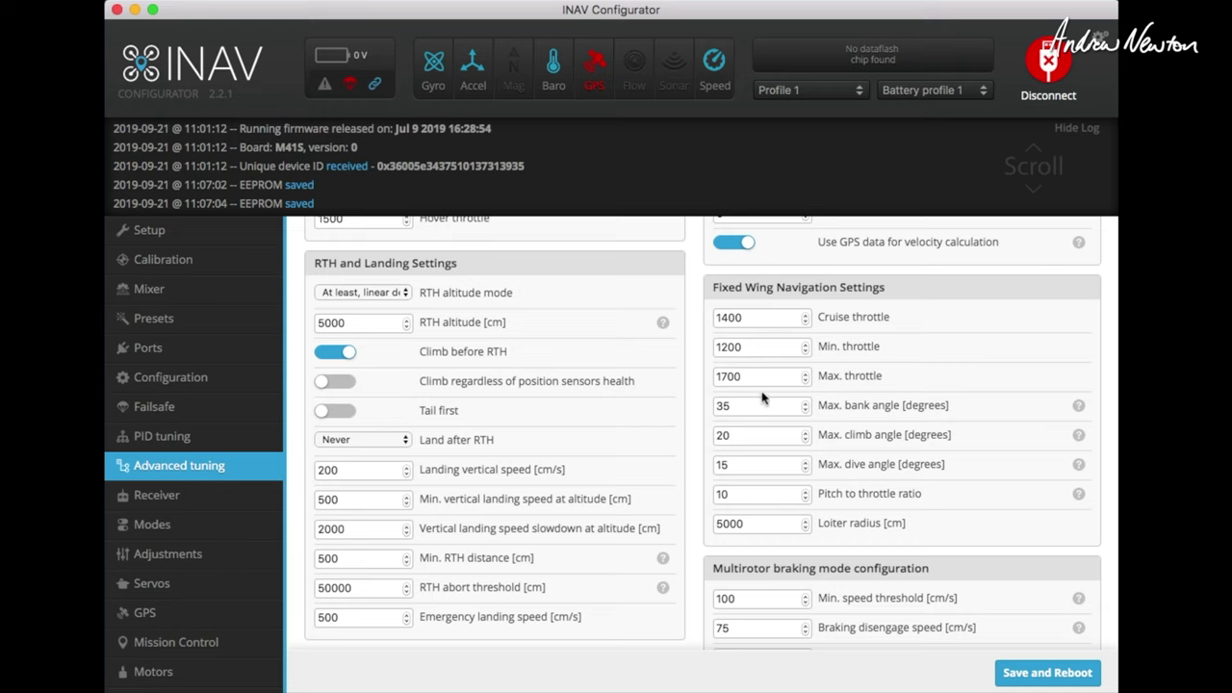
{"action": "scroll", "coordinate": [905, 396], "scroll_direction": "down", "scroll_amount": 3}
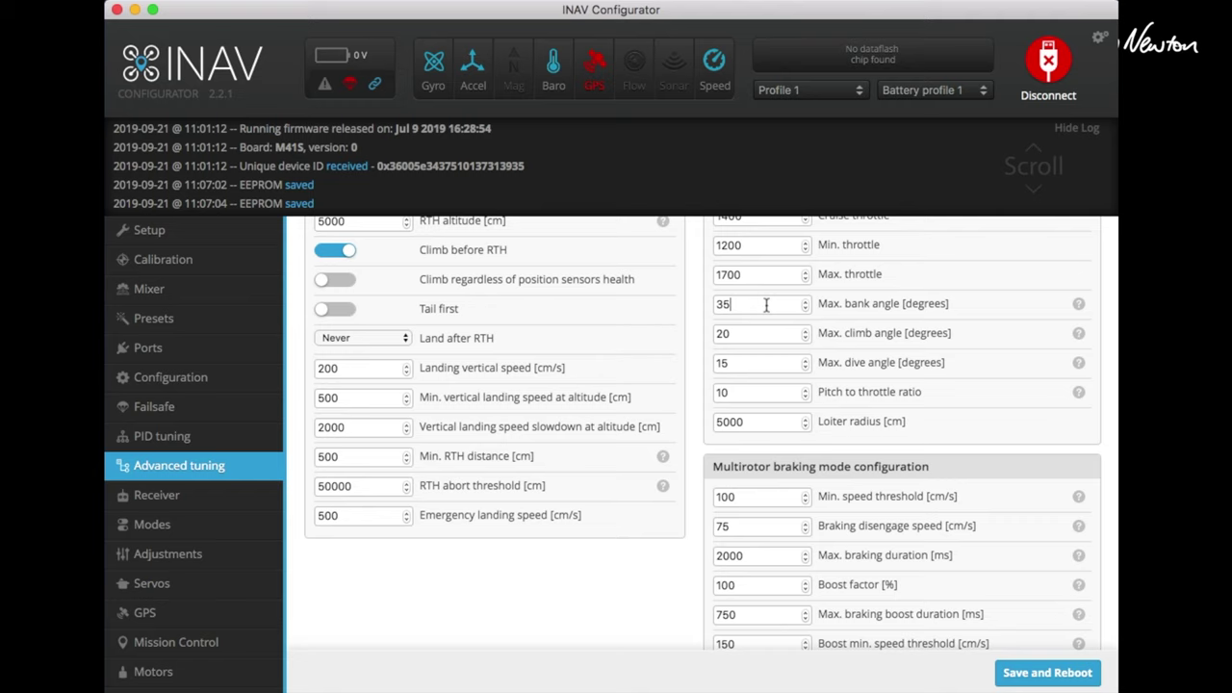
On the Receiver page, change Manual RC Expo from 0.70 to 0.50
{"action": "left_click", "coordinate": [182, 493]}
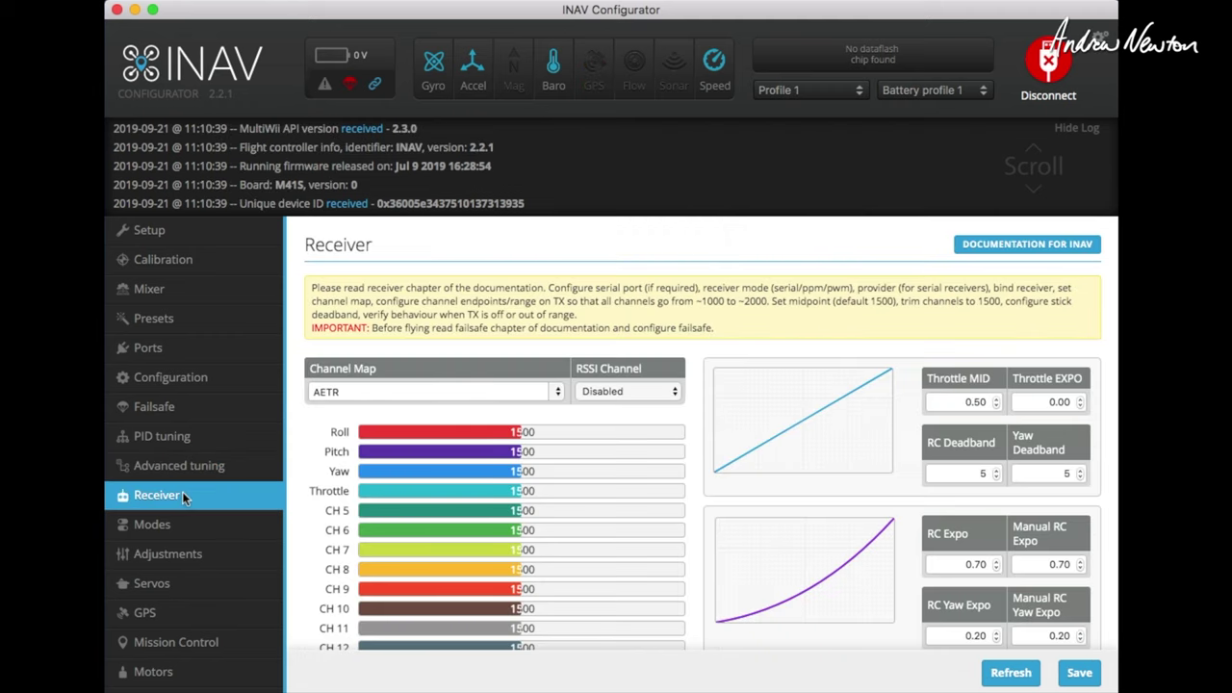
{"action": "scroll", "coordinate": [661, 468], "scroll_direction": "down", "scroll_amount": 5}
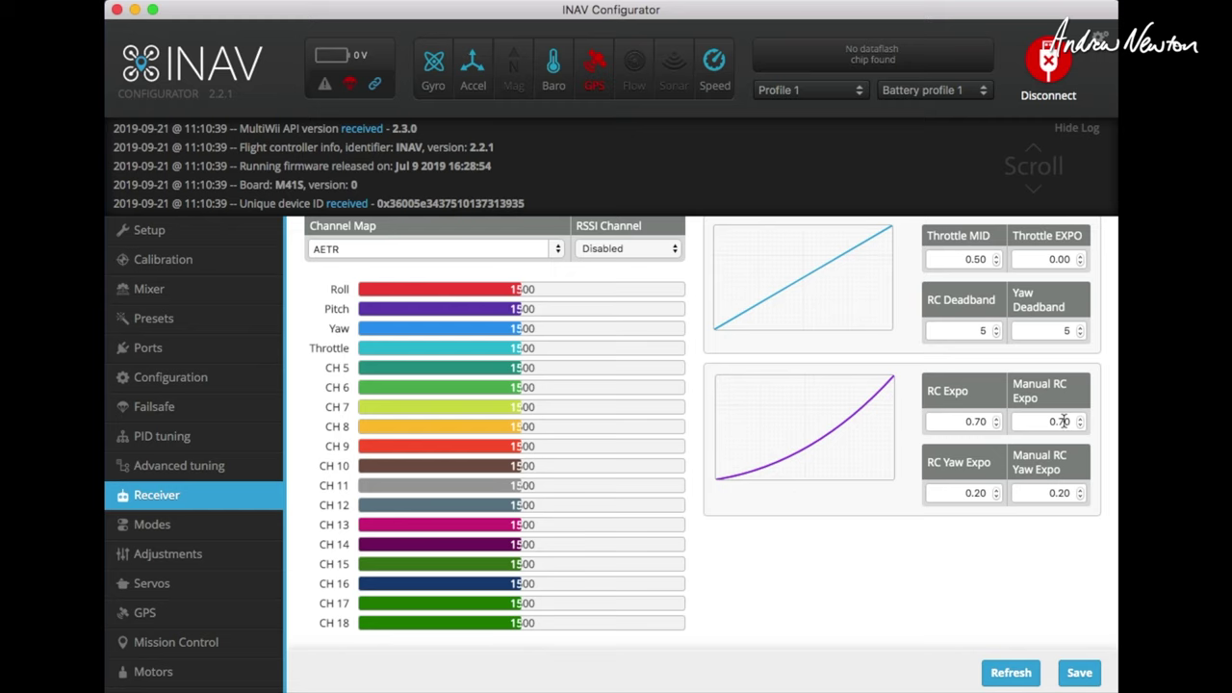
{"action": "left_click", "coordinate": [1064, 420]}
{"action": "key", "text": "BackSpace"}
{"action": "type", "text": "5"}
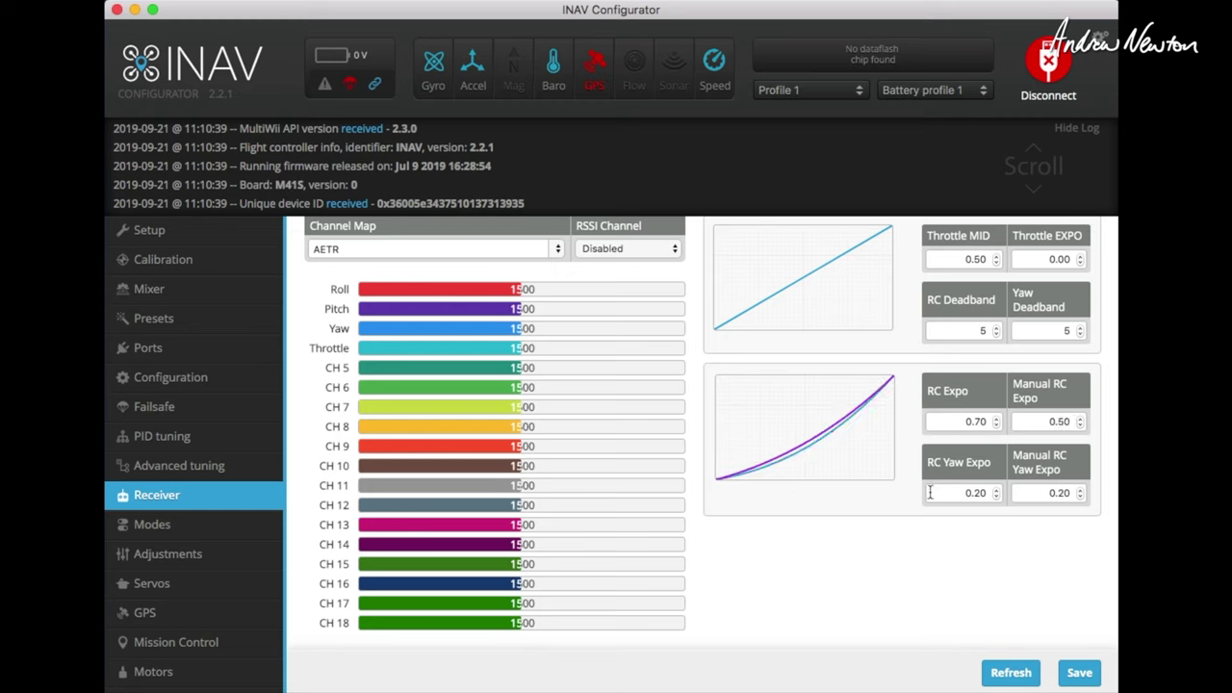
{"action": "scroll", "coordinate": [673, 371], "scroll_direction": "up", "scroll_amount": 3}
Set the RSSI channel to CH11
{"action": "left_click", "coordinate": [630, 340]}
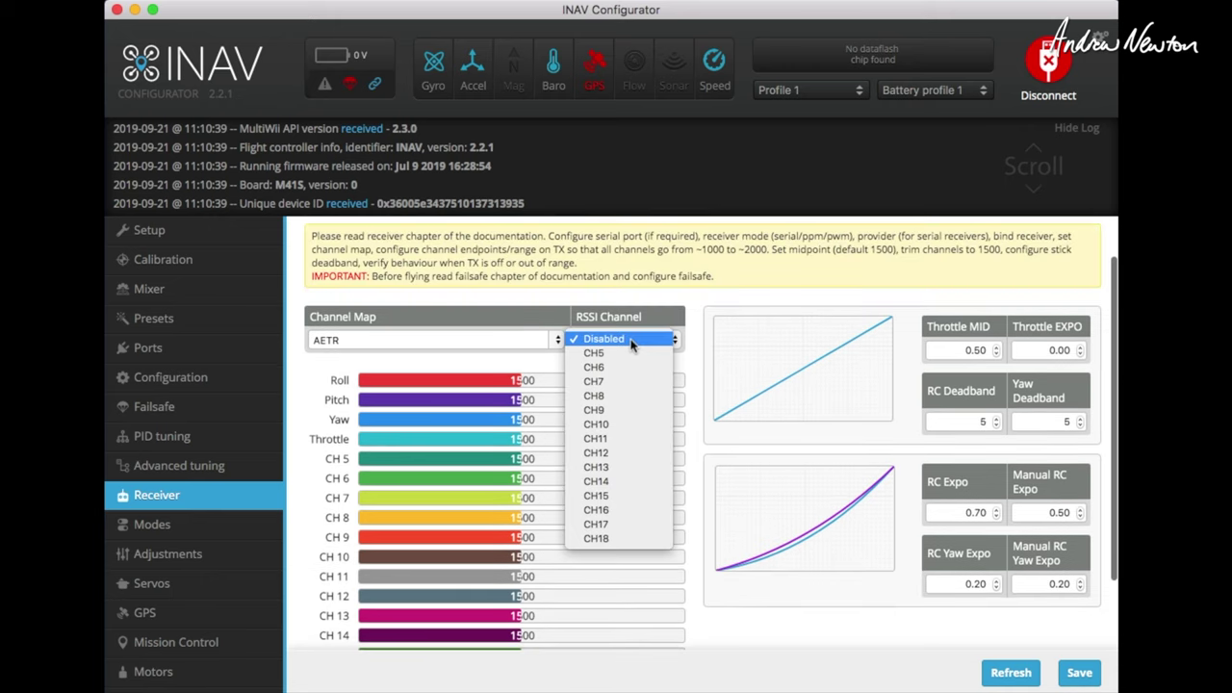
{"action": "left_click", "coordinate": [627, 438]}
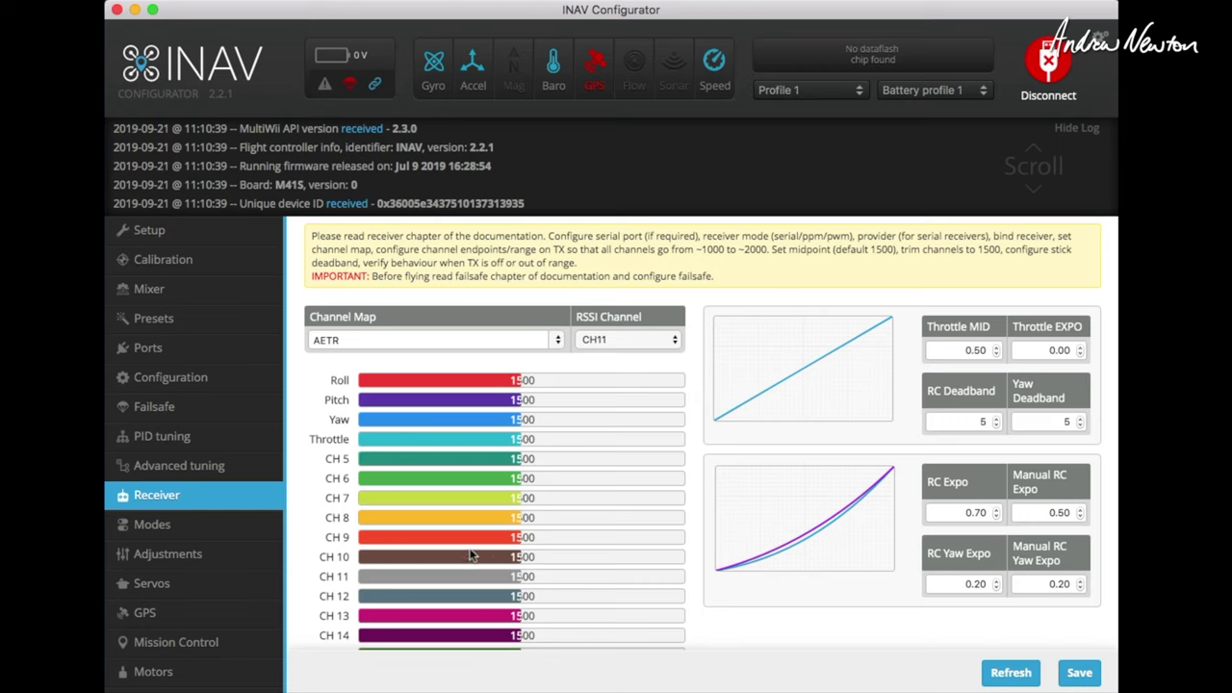
{"action": "left_click", "coordinate": [162, 522]}
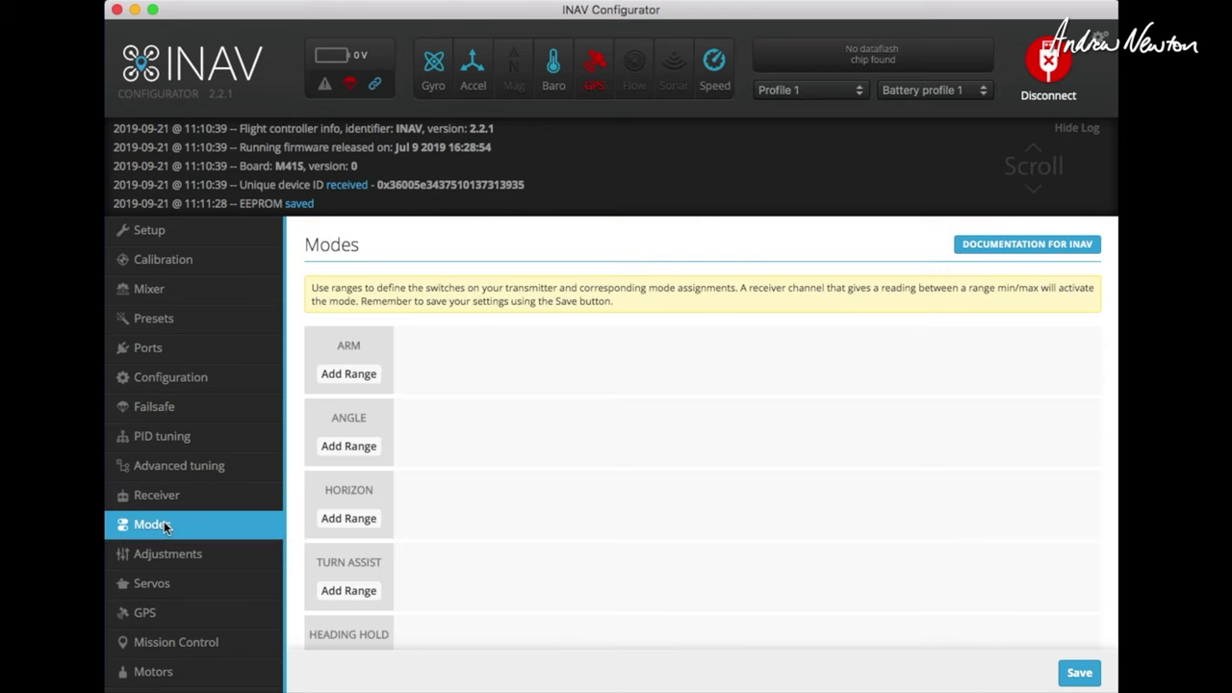
Add ARM on CH 9 at 1575–2100 and ANGLE on CH 6
{"action": "left_click", "coordinate": [348, 373]}
{"action": "left_click", "coordinate": [432, 347]}
{"action": "left_click", "coordinate": [444, 399]}
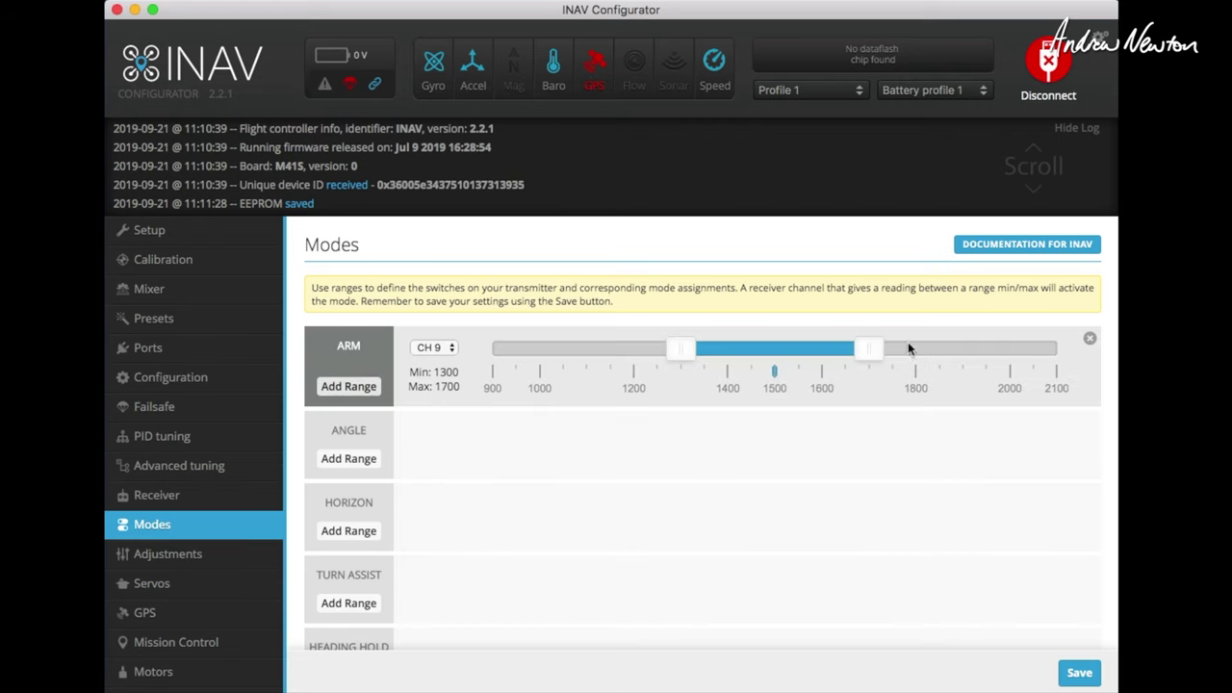
{"action": "left_click_drag", "start_coordinate": [871, 351], "coordinate": [1056, 350]}
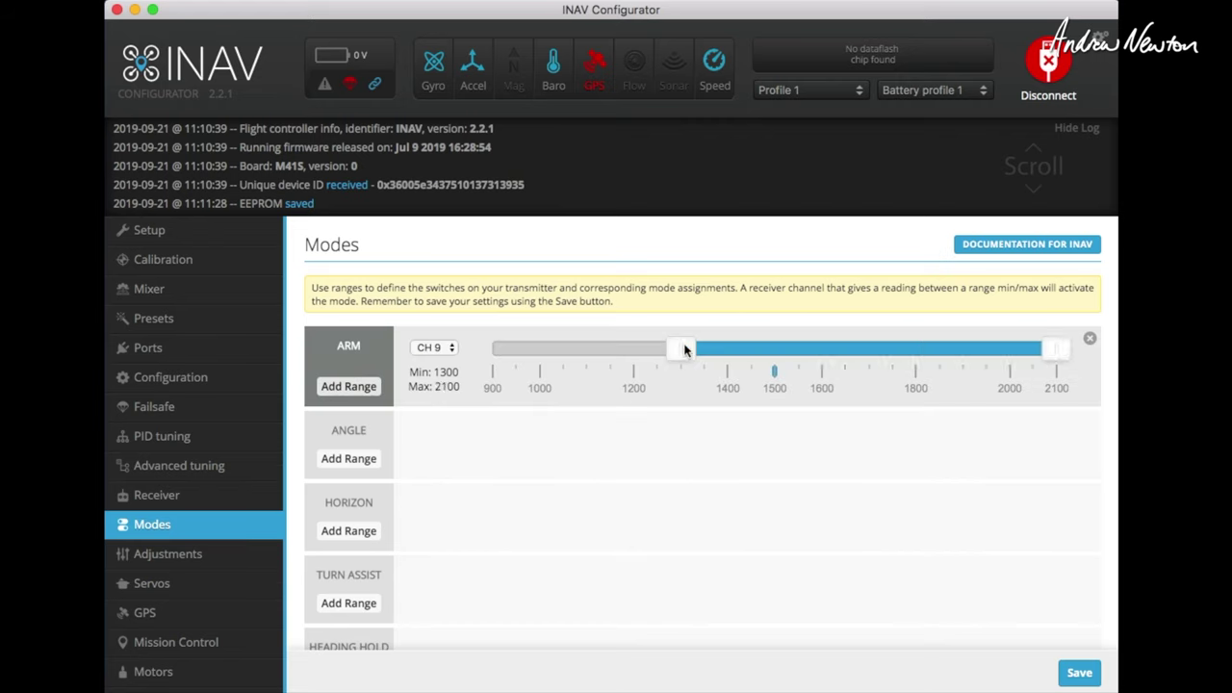
{"action": "left_click_drag", "start_coordinate": [683, 351], "coordinate": [811, 351]}
{"action": "left_click", "coordinate": [348, 458]}
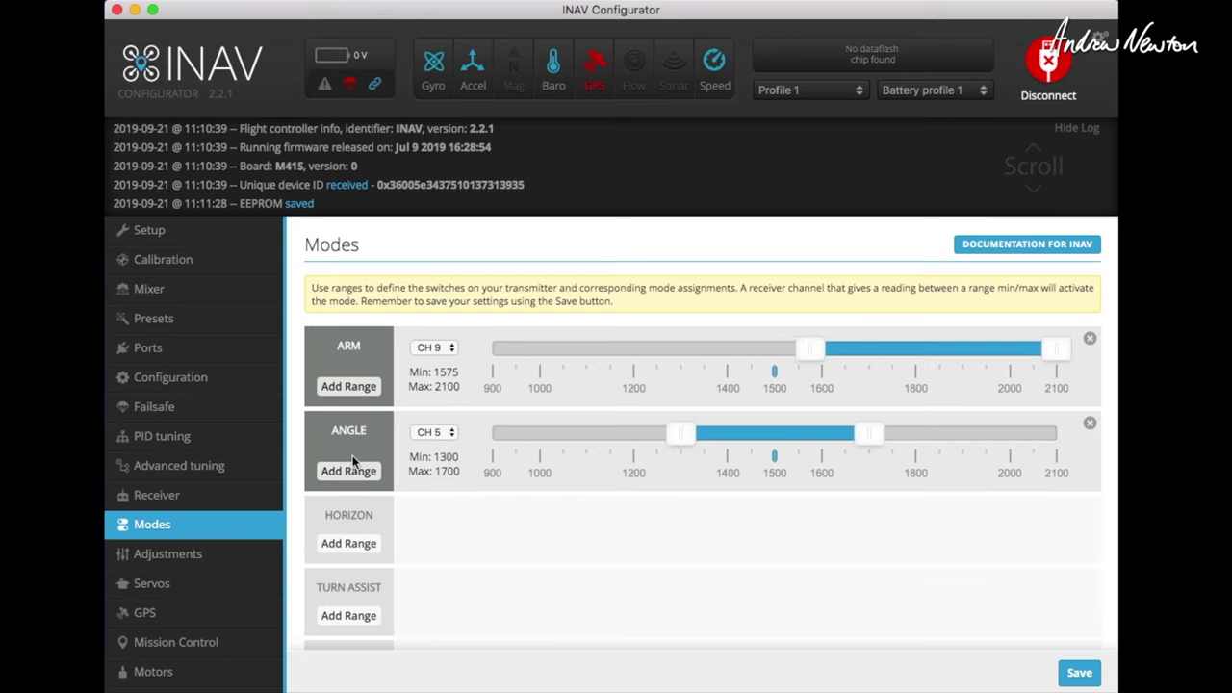
{"action": "left_click", "coordinate": [429, 436]}
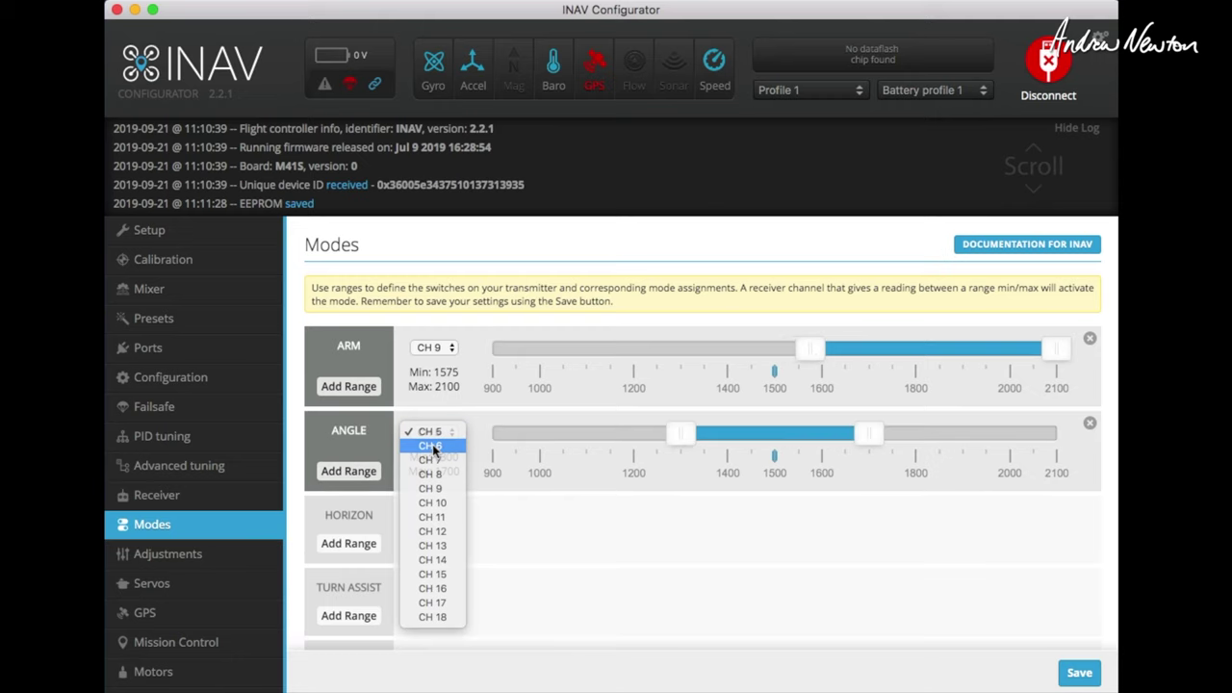
{"action": "left_click", "coordinate": [433, 450]}
Add NAV ALTHOLD on CH 7 at 1300–2100 and NAV POSHOLD on CH 7 at 1725–2100
{"action": "scroll", "coordinate": [433, 450], "scroll_direction": "down", "scroll_amount": 3}
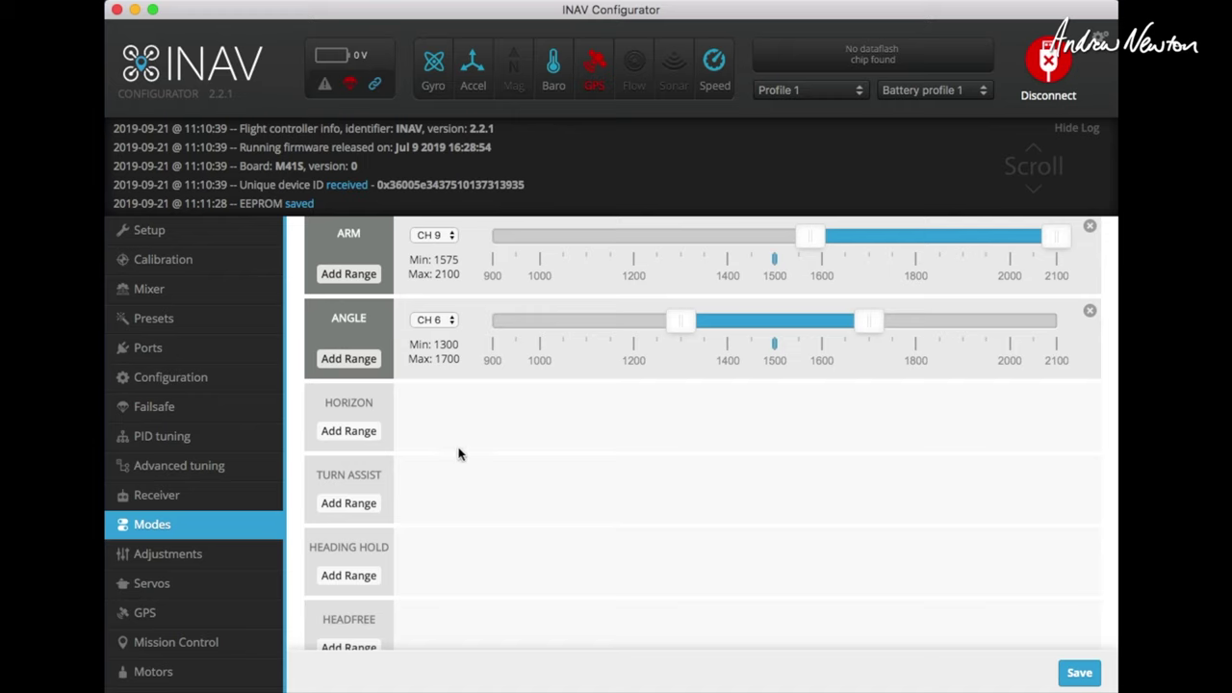
{"action": "scroll", "coordinate": [467, 413], "scroll_direction": "down", "scroll_amount": 12}
{"action": "left_click", "coordinate": [349, 397]}
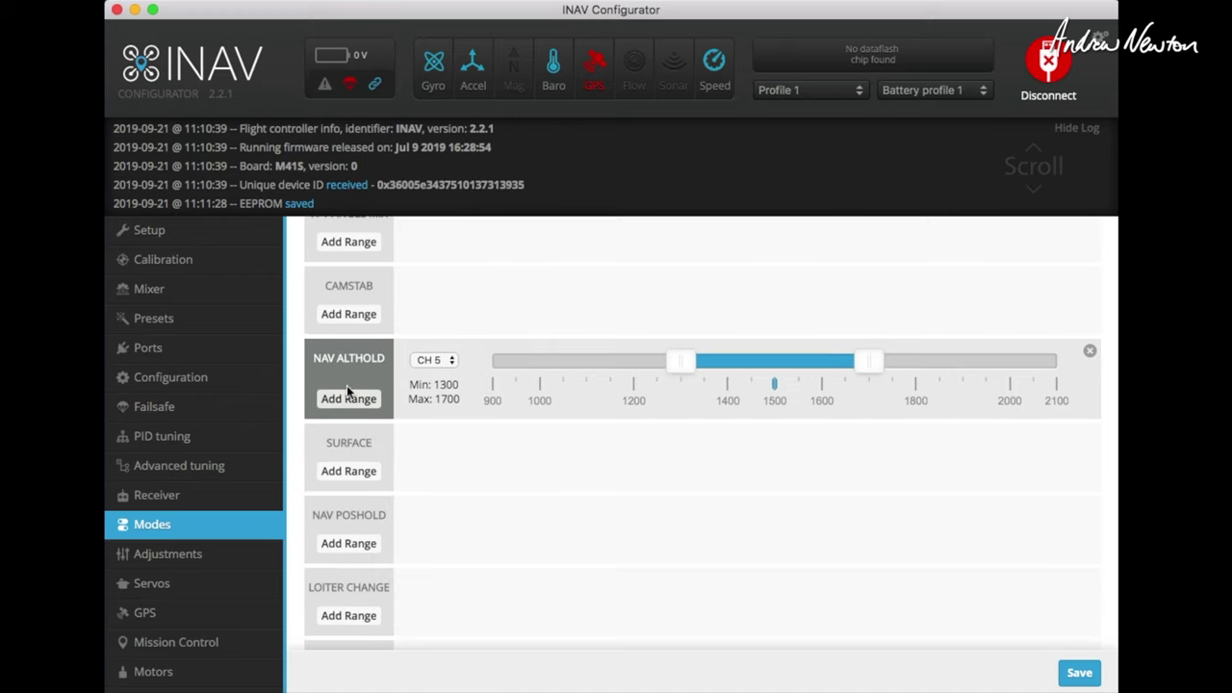
{"action": "left_click", "coordinate": [430, 360]}
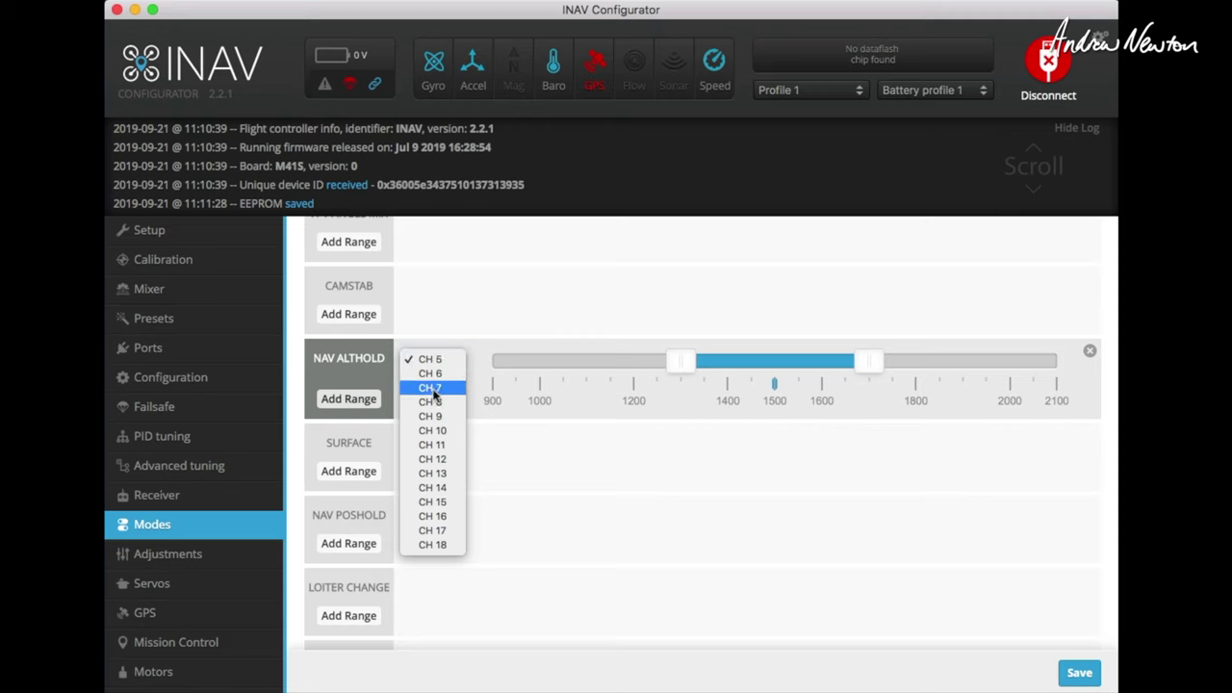
{"action": "left_click", "coordinate": [433, 388]}
{"action": "left_click_drag", "start_coordinate": [869, 360], "coordinate": [1056, 360]}
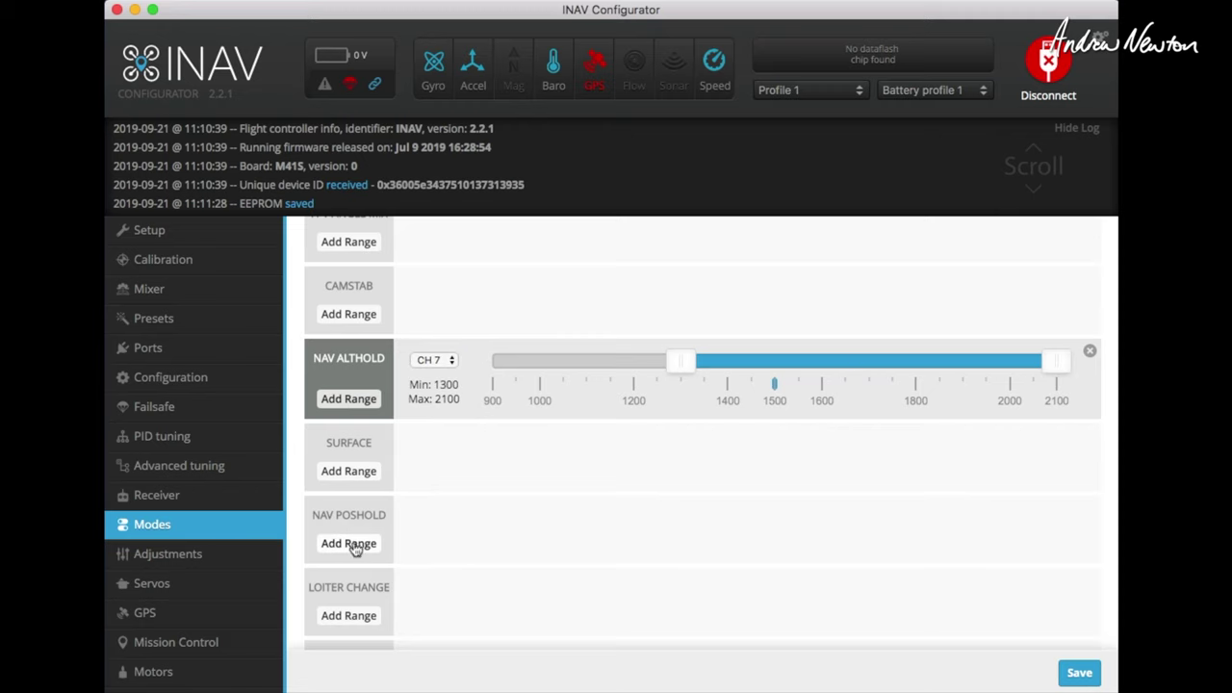
{"action": "left_click", "coordinate": [353, 545]}
{"action": "left_click", "coordinate": [434, 517]}
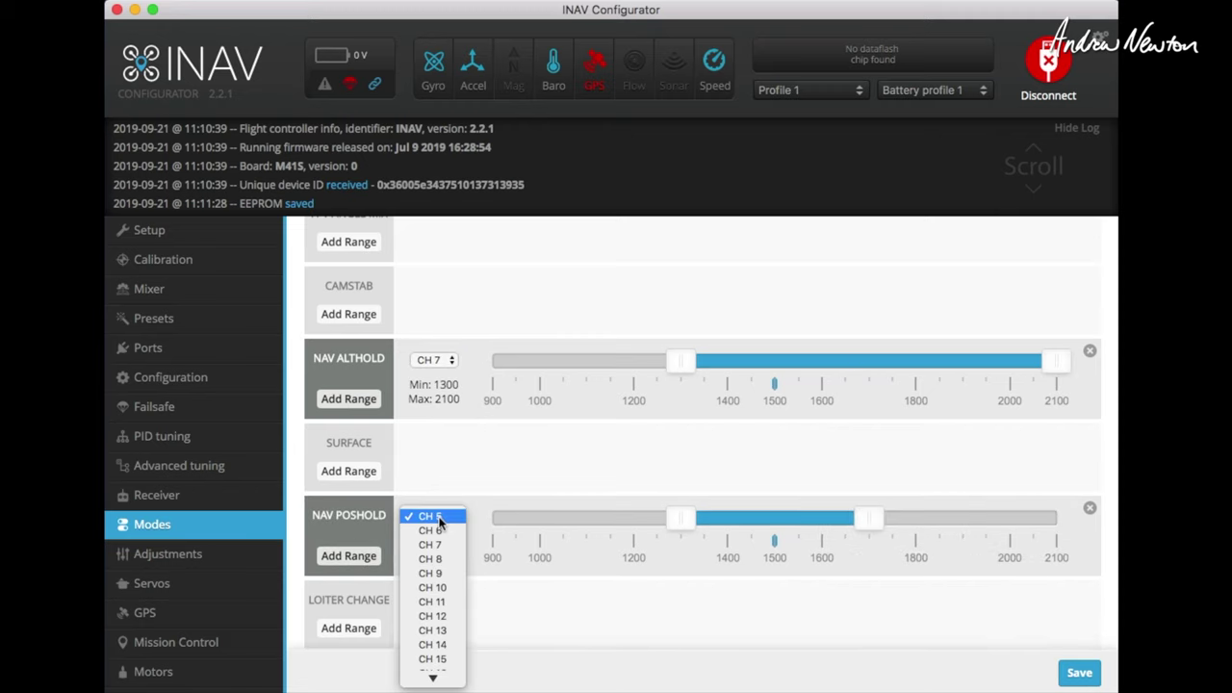
{"action": "left_click", "coordinate": [431, 545]}
{"action": "left_click_drag", "start_coordinate": [869, 518], "coordinate": [1105, 527]}
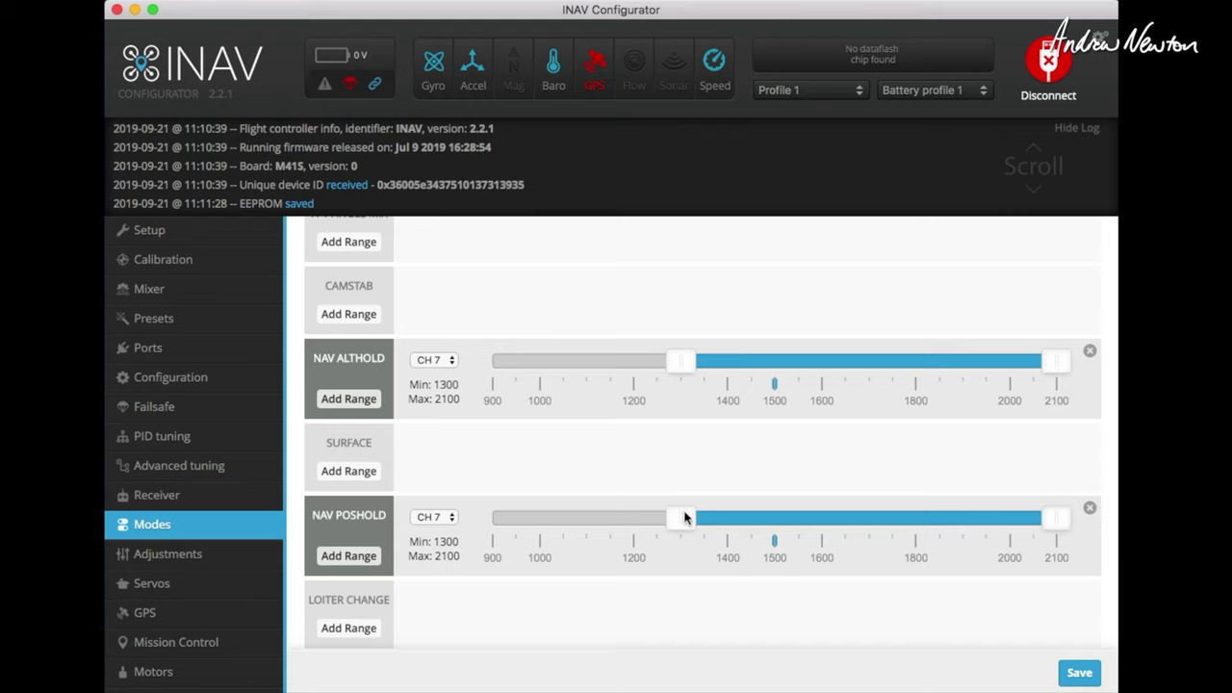
{"action": "left_click_drag", "start_coordinate": [682, 517], "coordinate": [878, 517]}
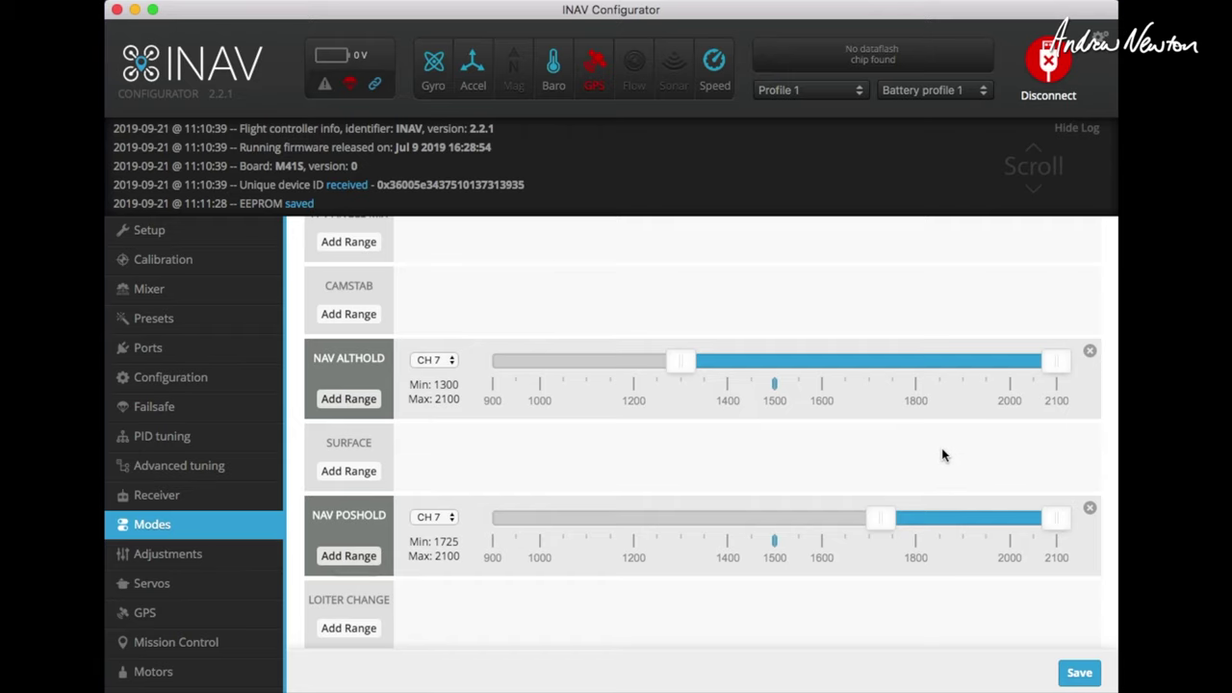
Keep NAV RTH on CH 8 and add a MANUAL range on CH 8
{"action": "scroll", "coordinate": [943, 456], "scroll_direction": "down", "scroll_amount": 5}
{"action": "left_click", "coordinate": [433, 415]}
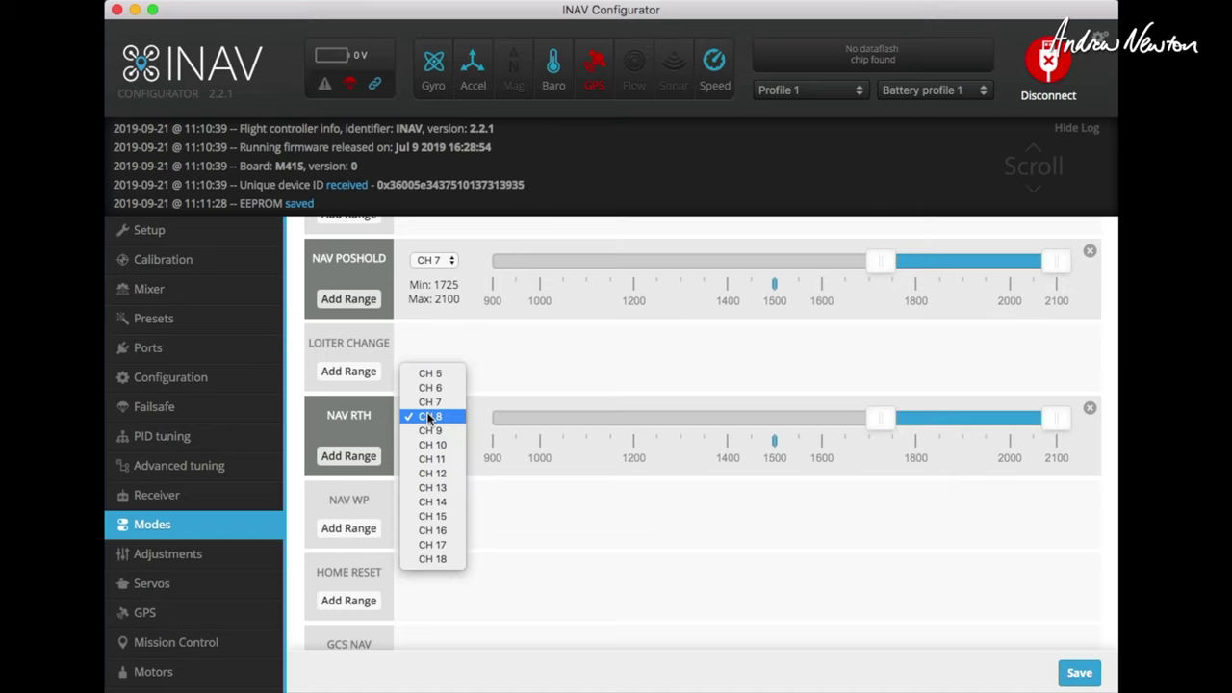
{"action": "left_click", "coordinate": [430, 416]}
{"action": "scroll", "coordinate": [713, 558], "scroll_direction": "down", "scroll_amount": 3}
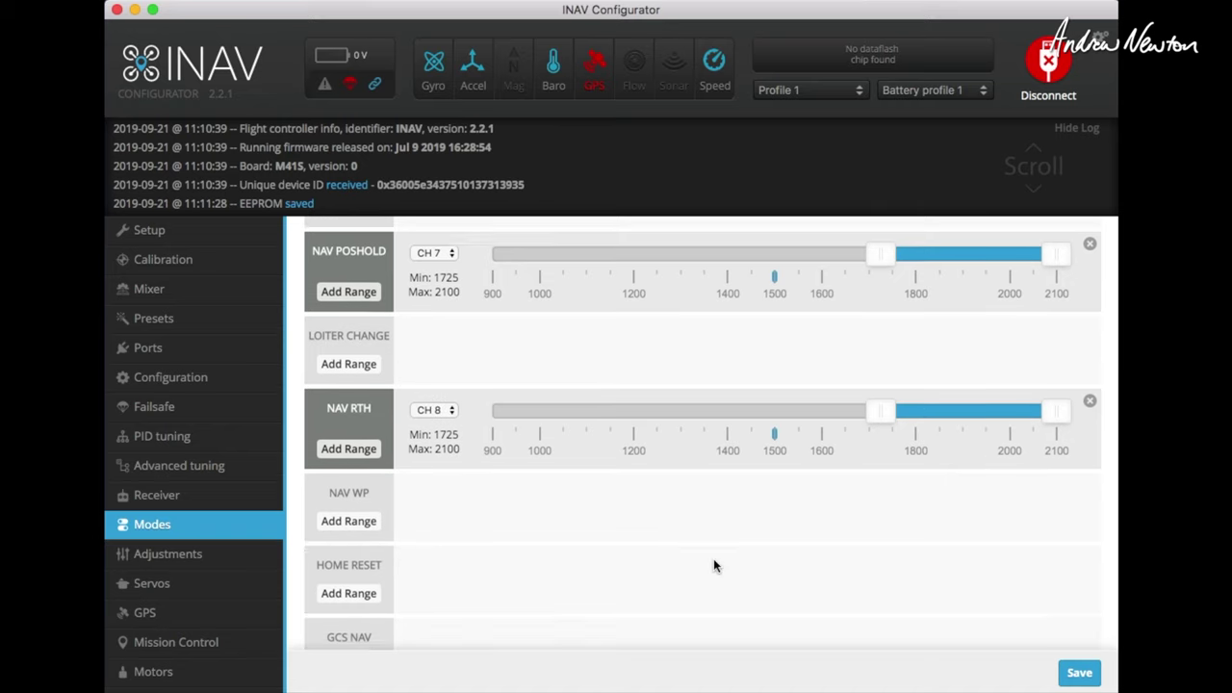
{"action": "scroll", "coordinate": [713, 566], "scroll_direction": "down", "scroll_amount": 6}
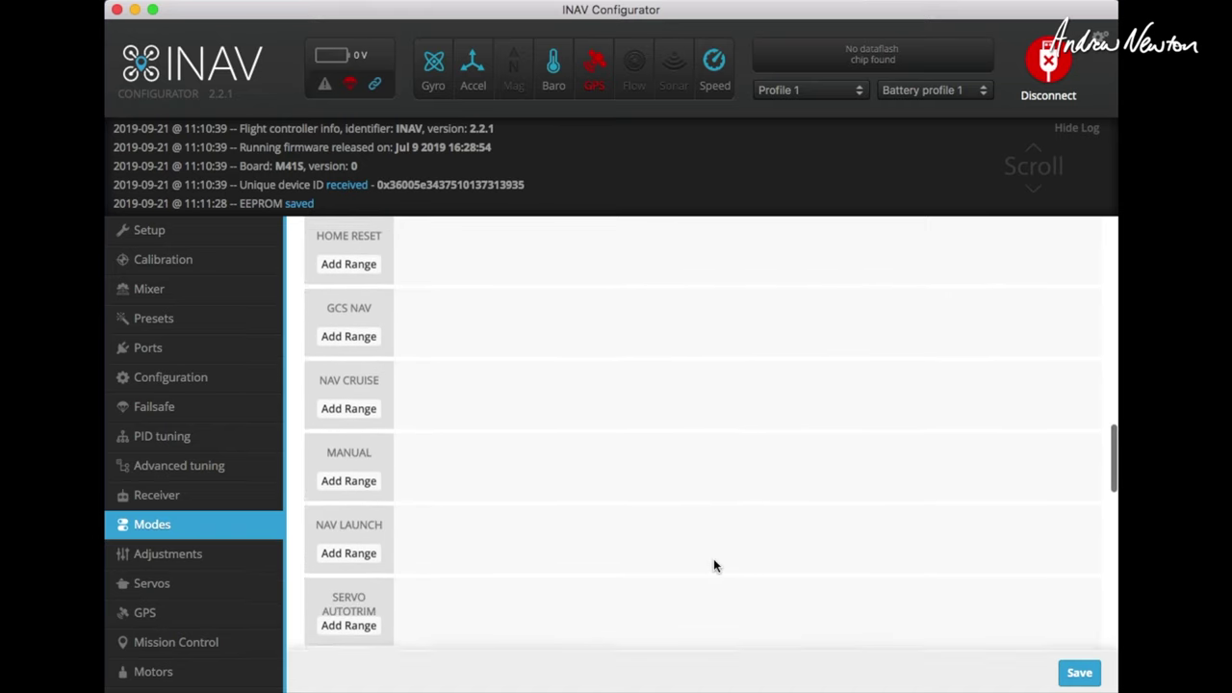
{"action": "left_click", "coordinate": [356, 477]}
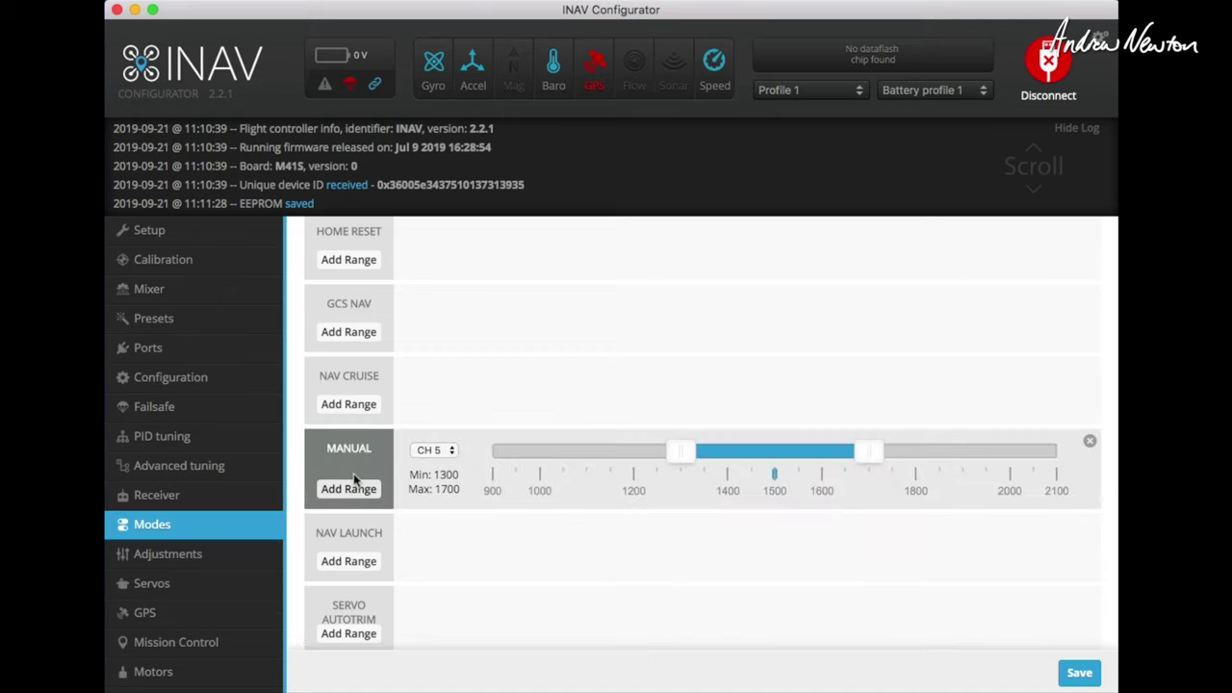
{"action": "left_click", "coordinate": [435, 450]}
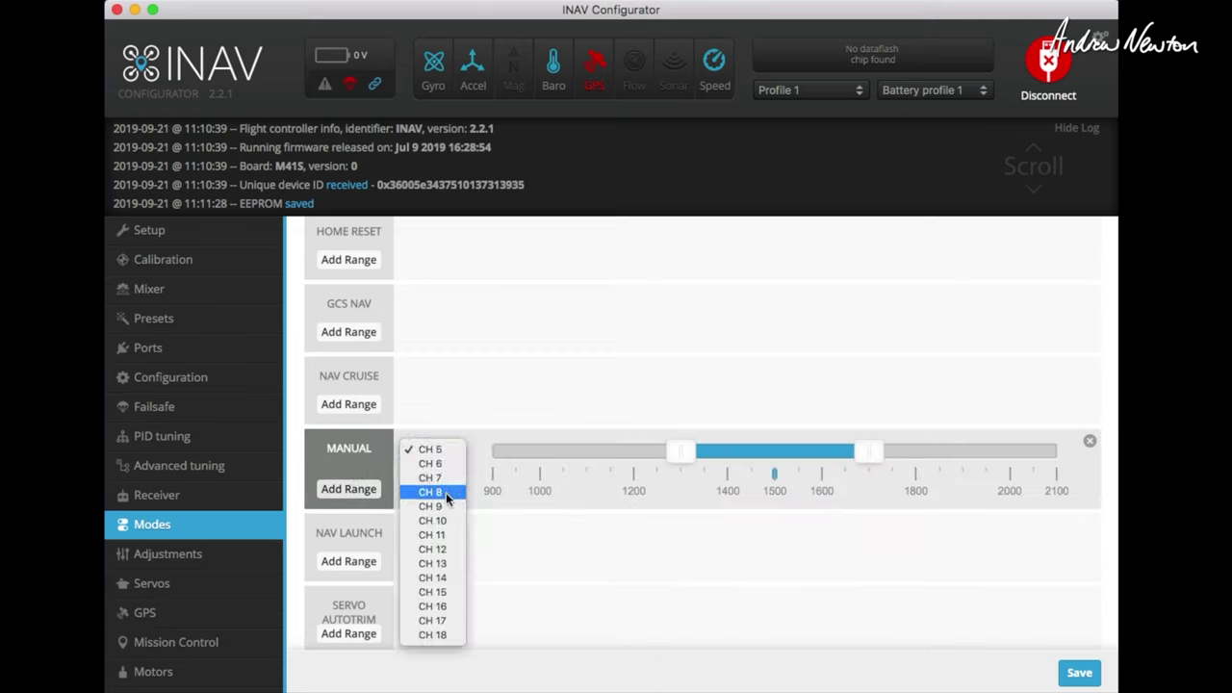
{"action": "left_click", "coordinate": [446, 492]}
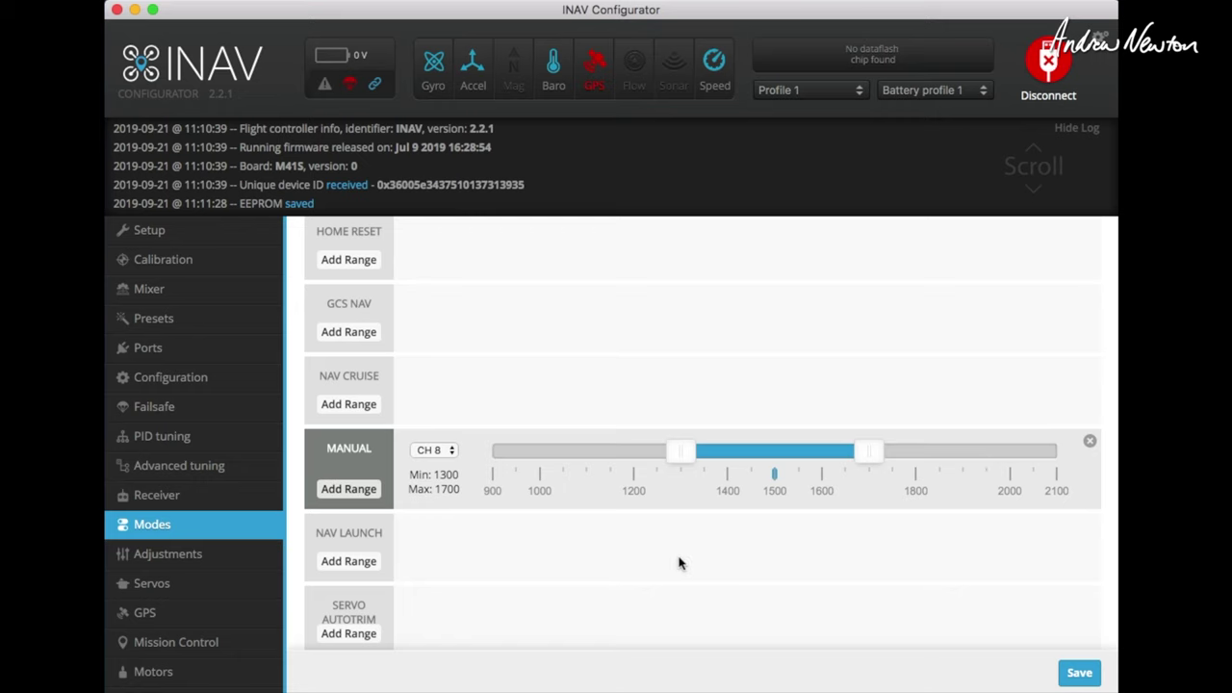
Add a NAV CRUISE range and assign it to CH 8
{"action": "scroll", "coordinate": [348, 517], "scroll_direction": "up", "scroll_amount": 3}
{"action": "left_click", "coordinate": [349, 513]}
{"action": "scroll", "coordinate": [748, 426], "scroll_direction": "up", "scroll_amount": 10}
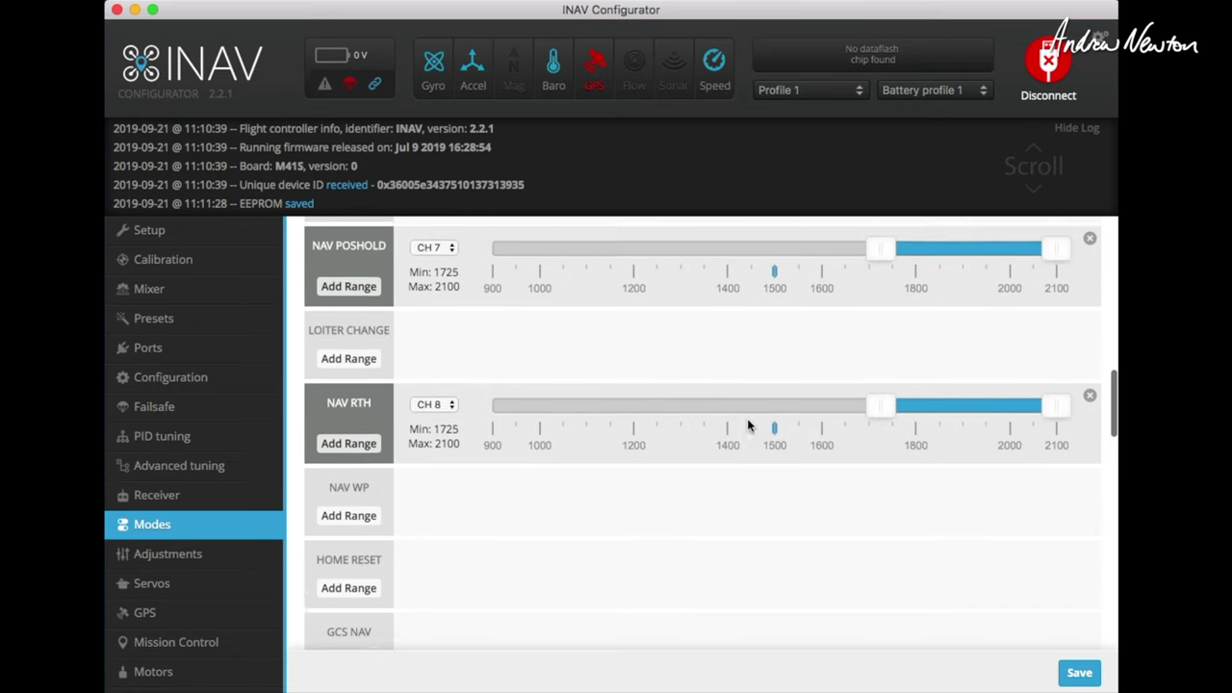
{"action": "scroll", "coordinate": [748, 427], "scroll_direction": "up", "scroll_amount": 15}
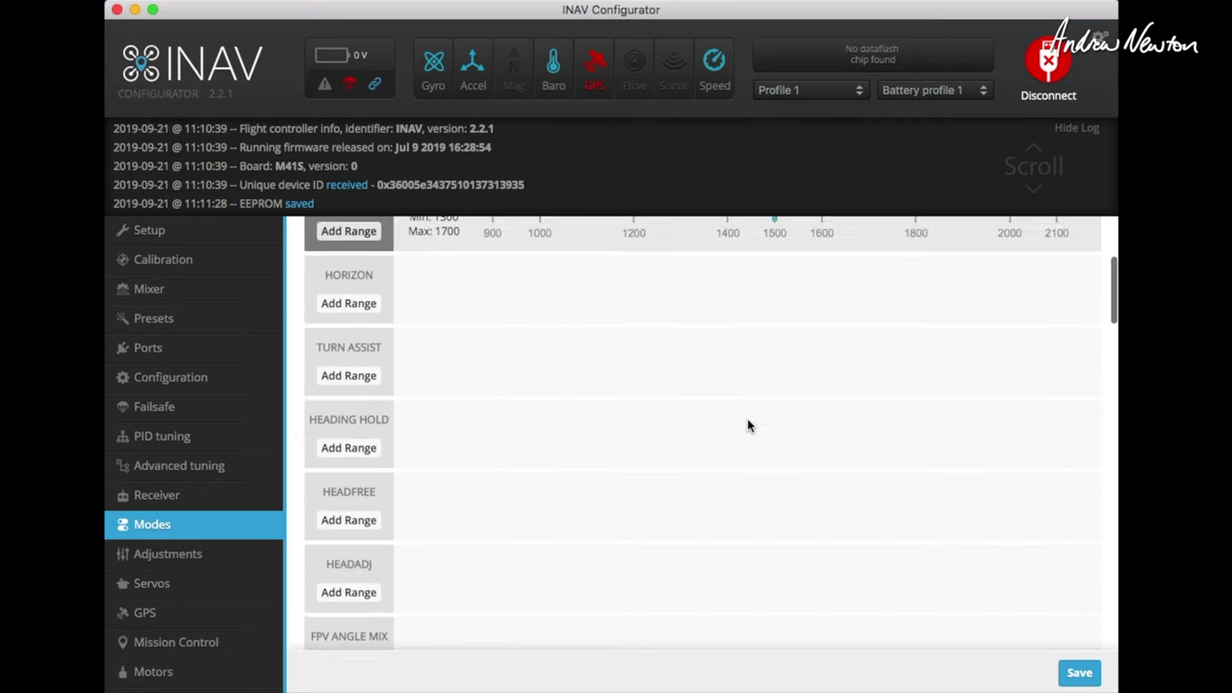
{"action": "scroll", "coordinate": [748, 426], "scroll_direction": "down", "scroll_amount": 12}
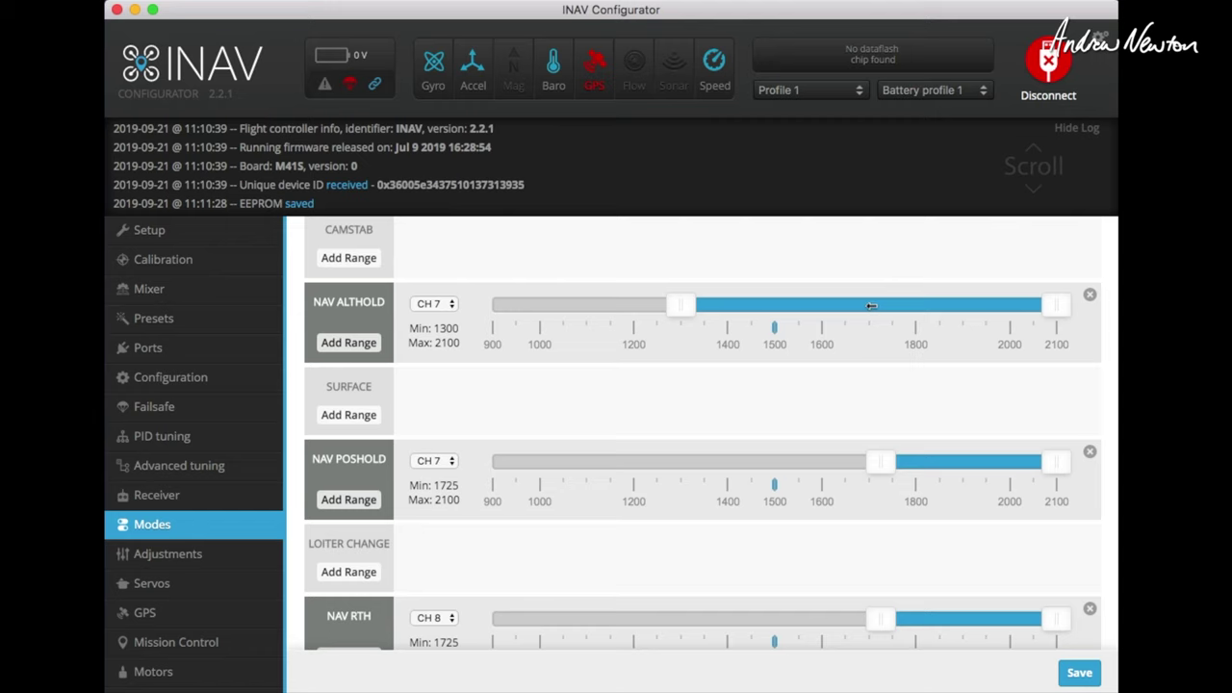
{"action": "scroll", "coordinate": [842, 368], "scroll_direction": "down", "scroll_amount": 10}
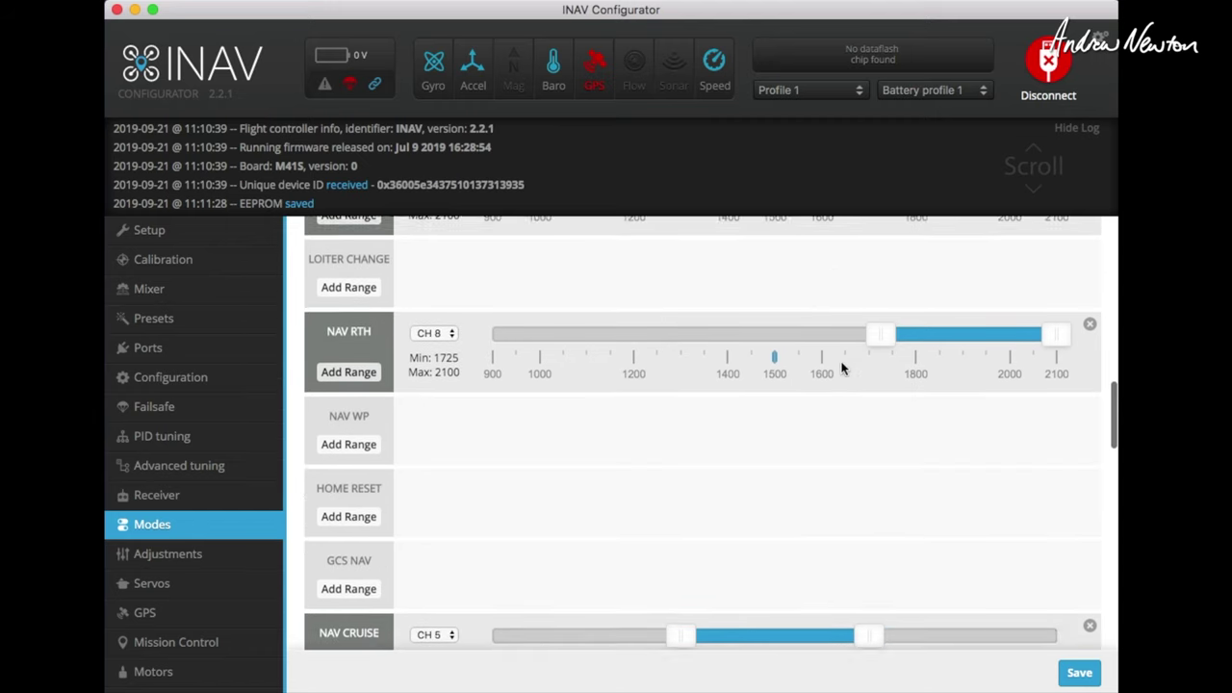
{"action": "scroll", "coordinate": [841, 368], "scroll_direction": "down", "scroll_amount": 10}
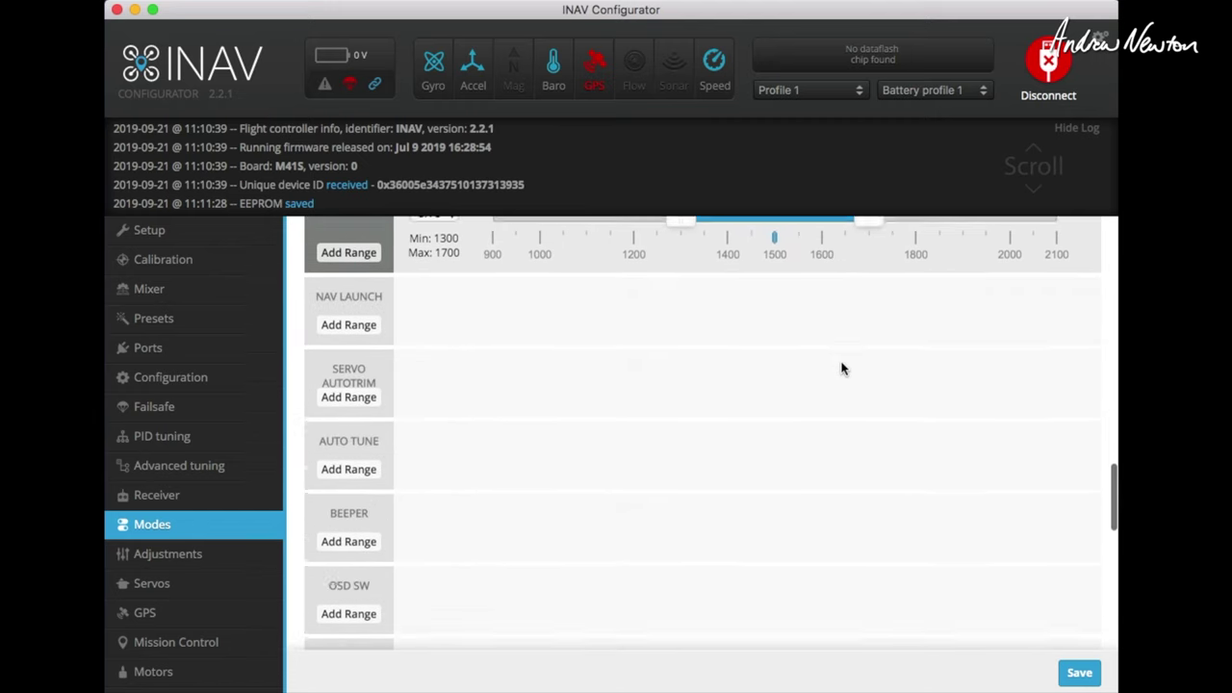
{"action": "scroll", "coordinate": [841, 369], "scroll_direction": "up", "scroll_amount": 5}
{"action": "scroll", "coordinate": [841, 369], "scroll_direction": "up", "scroll_amount": 5}
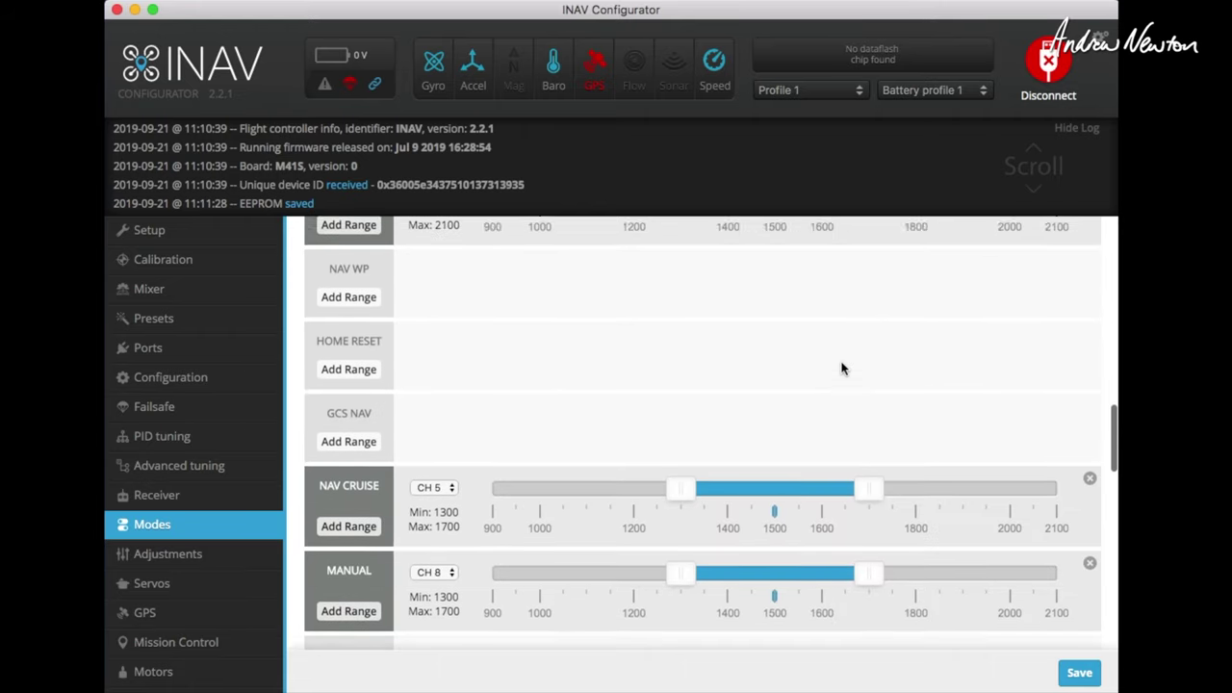
{"action": "left_click", "coordinate": [430, 479]}
{"action": "left_click", "coordinate": [431, 520]}
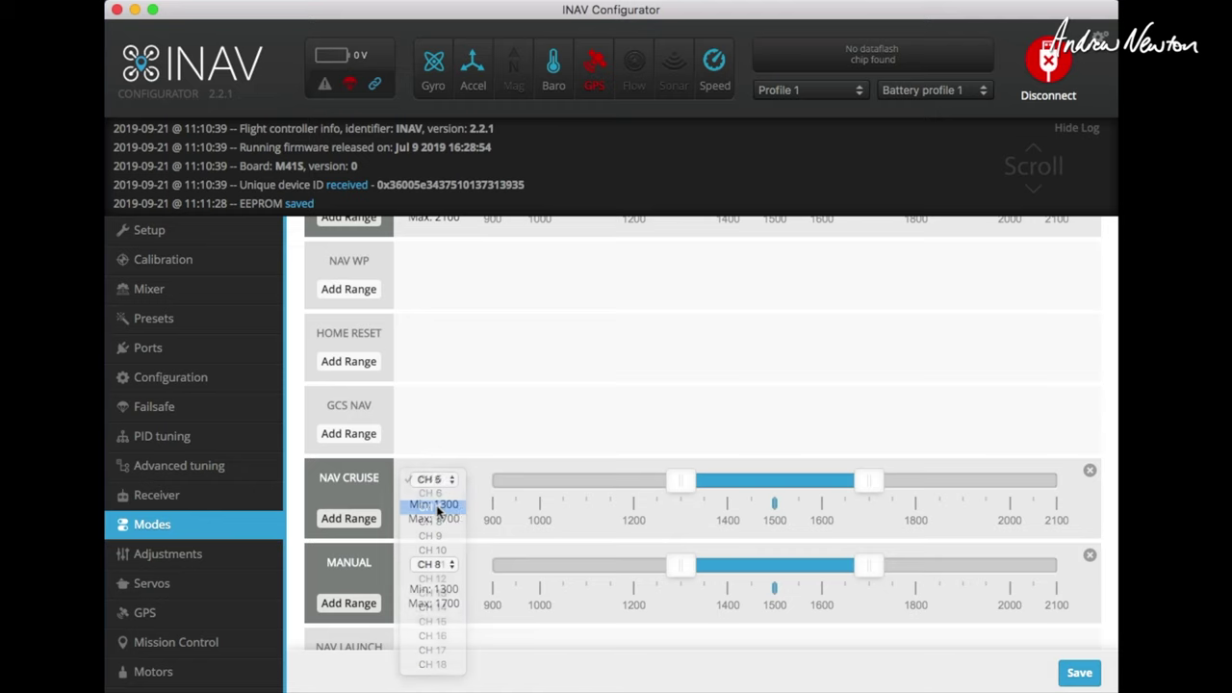
{"action": "scroll", "coordinate": [440, 366], "scroll_direction": "down", "scroll_amount": 3}
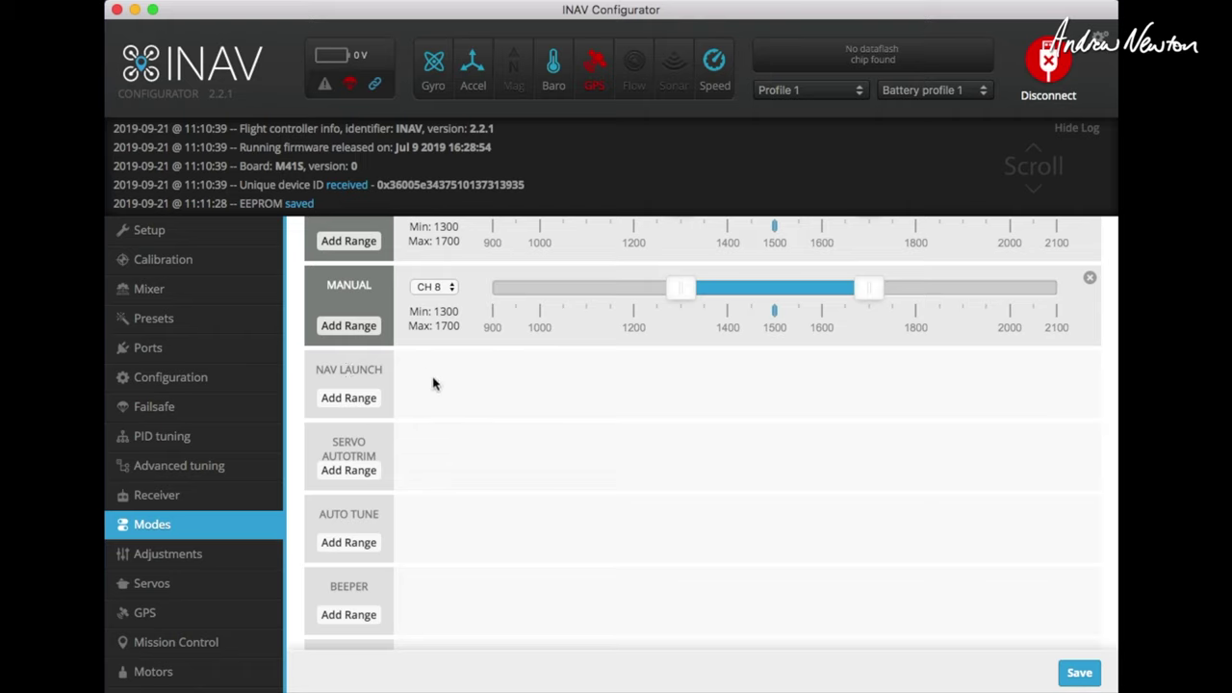
Add SERVO AUTOTRIM on CH 5 at 1300–1700 and AUTO TUNE at 1700–2100
{"action": "left_click", "coordinate": [347, 470]}
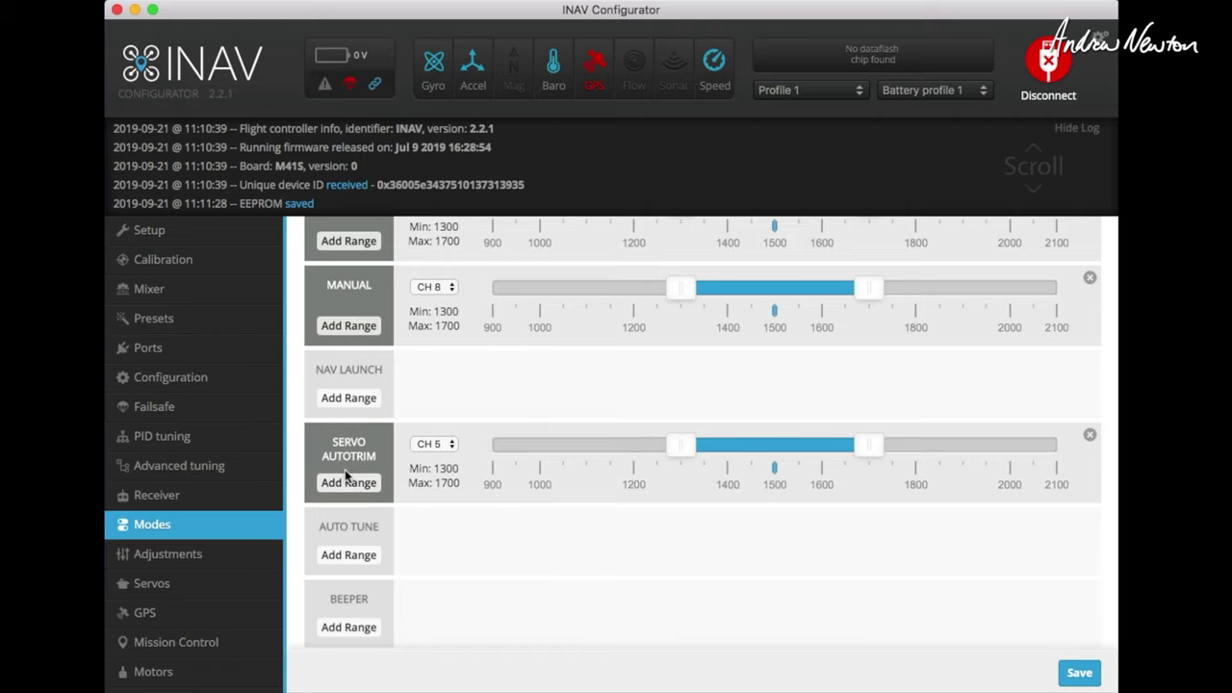
{"action": "left_click", "coordinate": [432, 445]}
{"action": "left_click", "coordinate": [430, 443]}
{"action": "left_click", "coordinate": [338, 556]}
{"action": "left_click_drag", "start_coordinate": [871, 529], "coordinate": [1059, 530]}
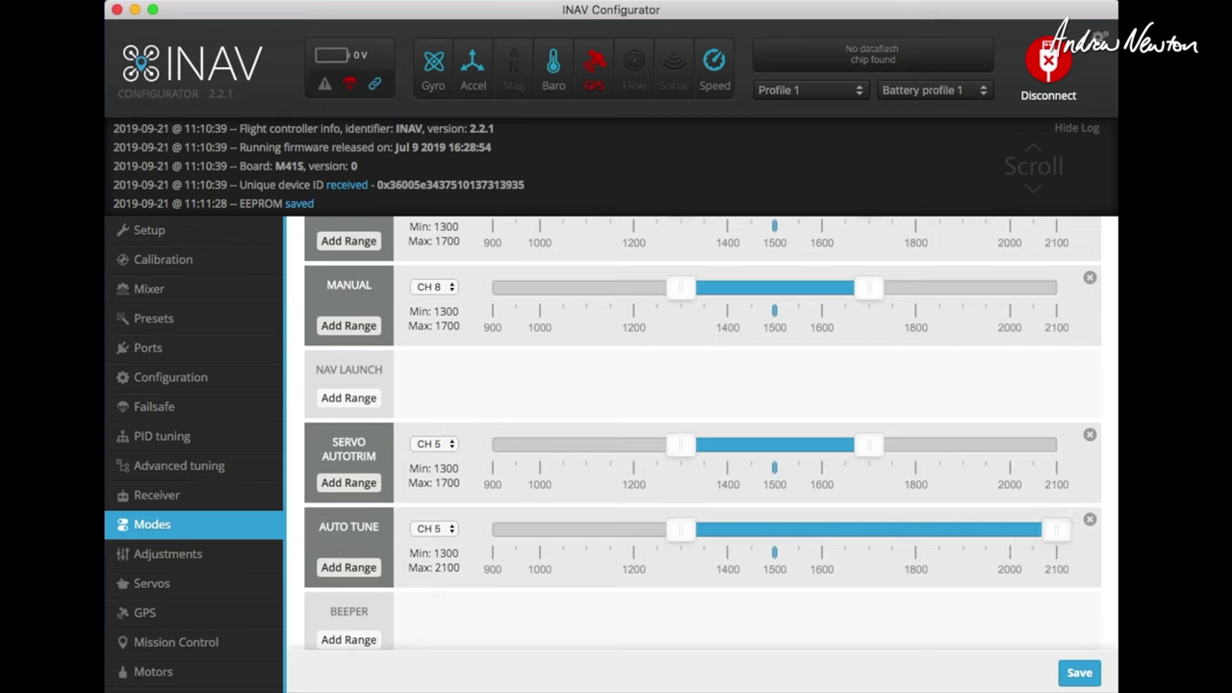
{"action": "left_click_drag", "start_coordinate": [680, 530], "coordinate": [869, 530]}
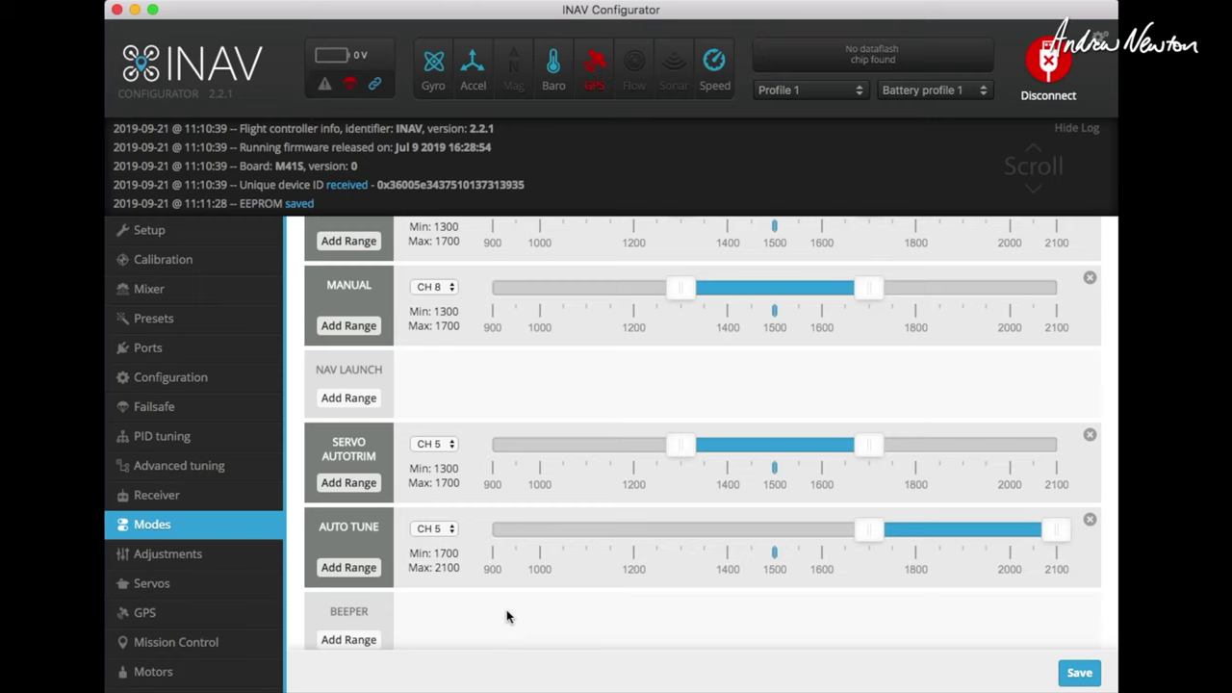
Add a USER1 range of 1575–2100 and assign it to CH 12
{"action": "scroll", "coordinate": [508, 616], "scroll_direction": "down", "scroll_amount": 2}
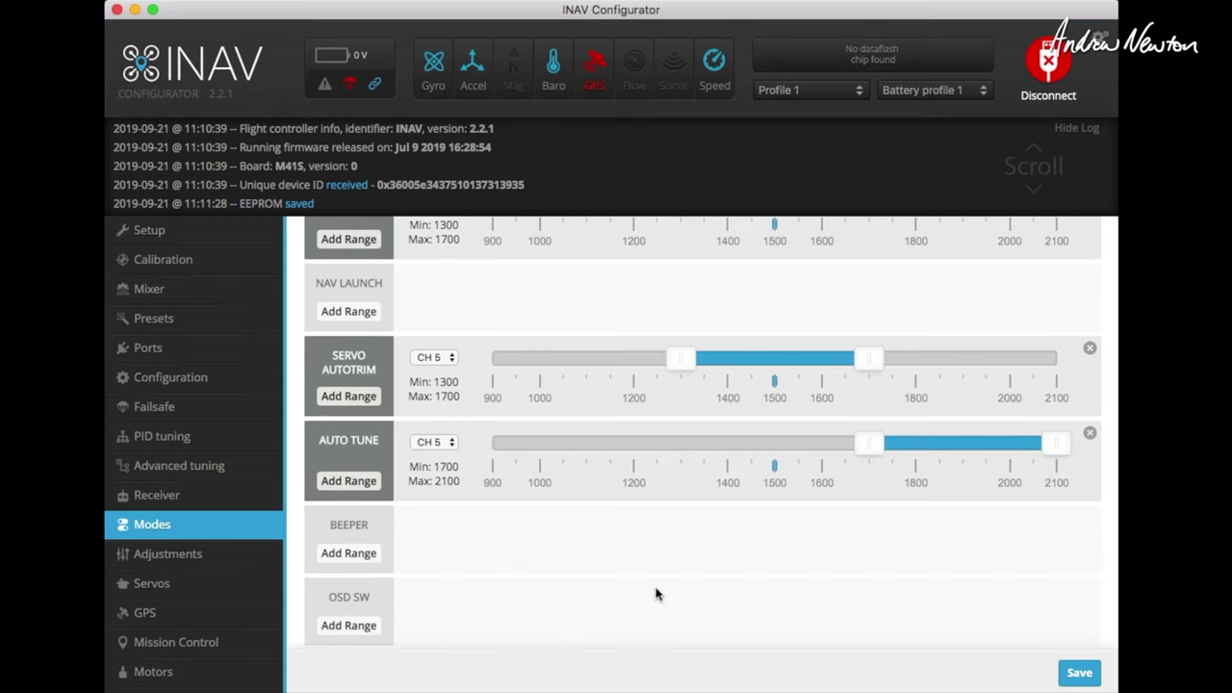
{"action": "scroll", "coordinate": [616, 550], "scroll_direction": "down", "scroll_amount": 10}
{"action": "left_click", "coordinate": [350, 385]}
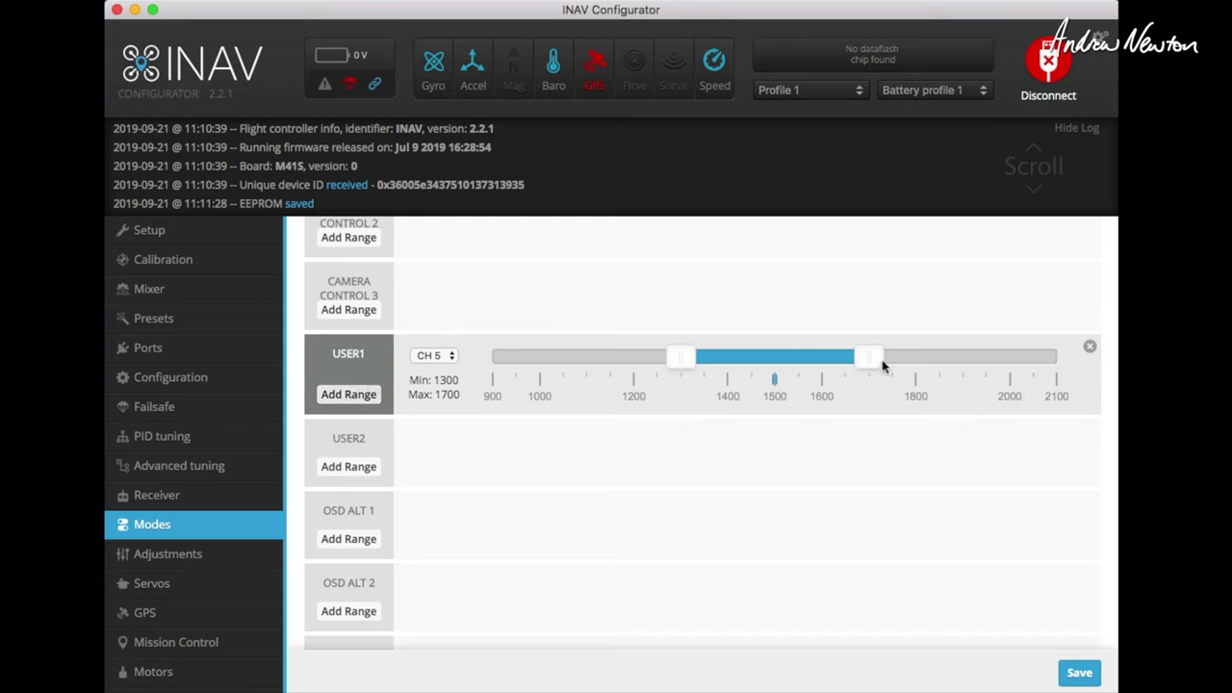
{"action": "left_click_drag", "start_coordinate": [873, 360], "coordinate": [1103, 366]}
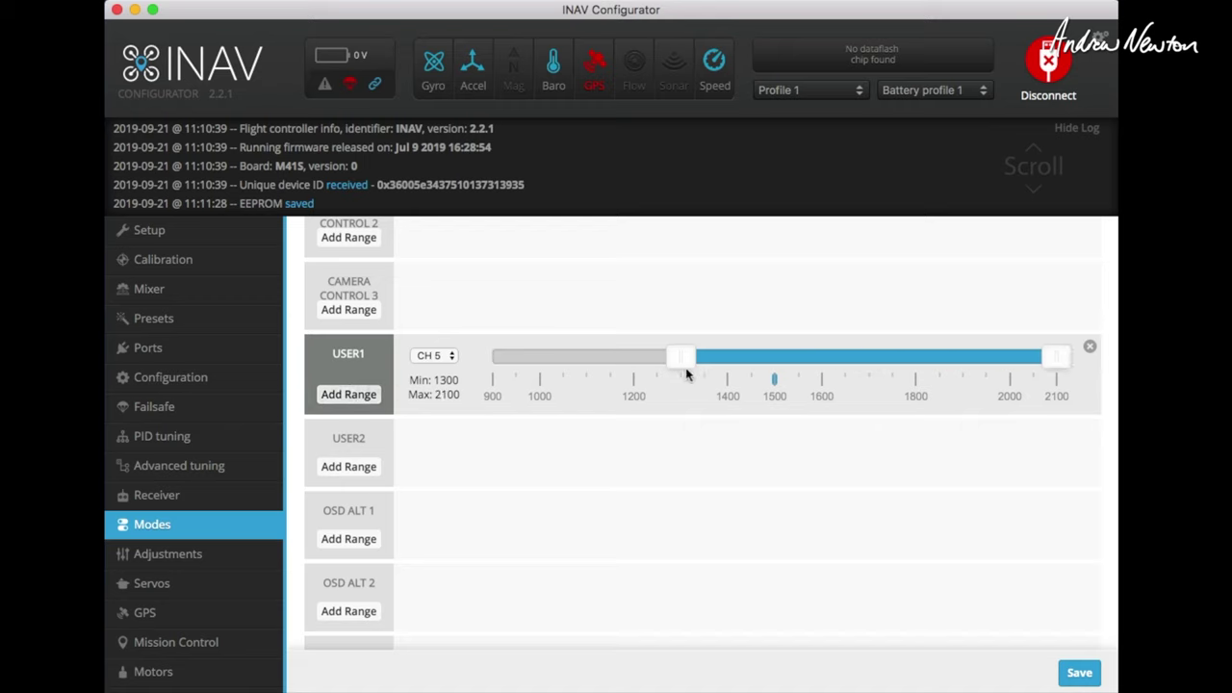
{"action": "left_click_drag", "start_coordinate": [686, 358], "coordinate": [821, 364]}
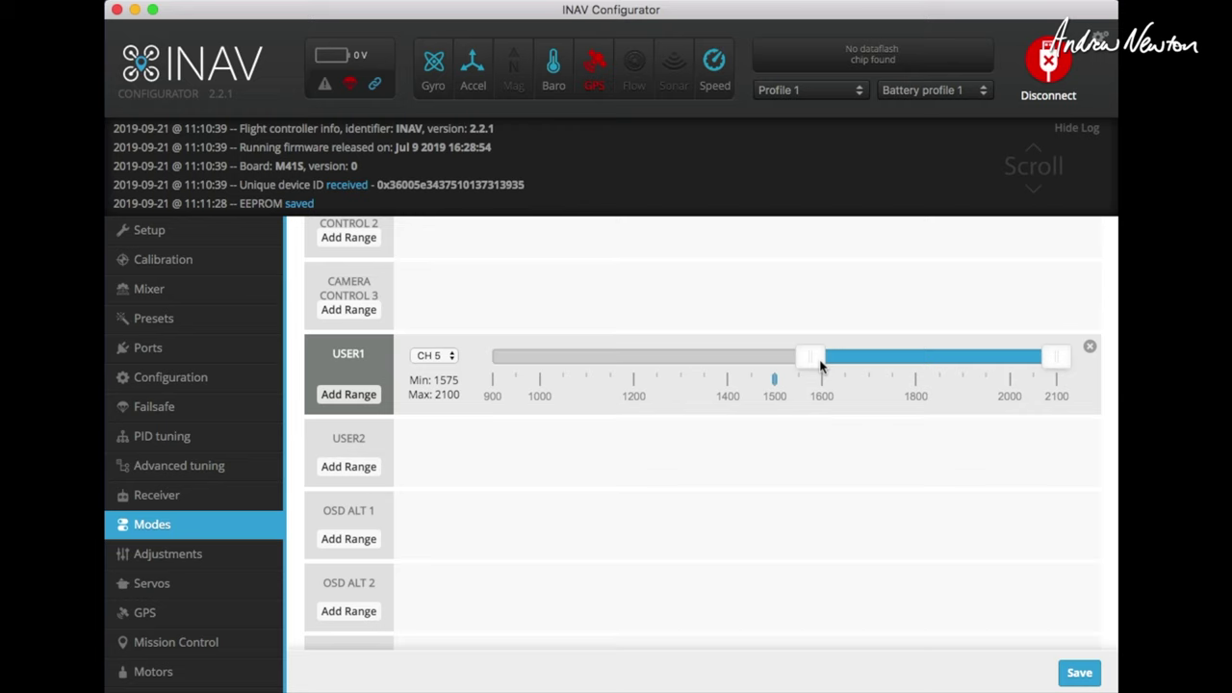
{"action": "left_click", "coordinate": [429, 355]}
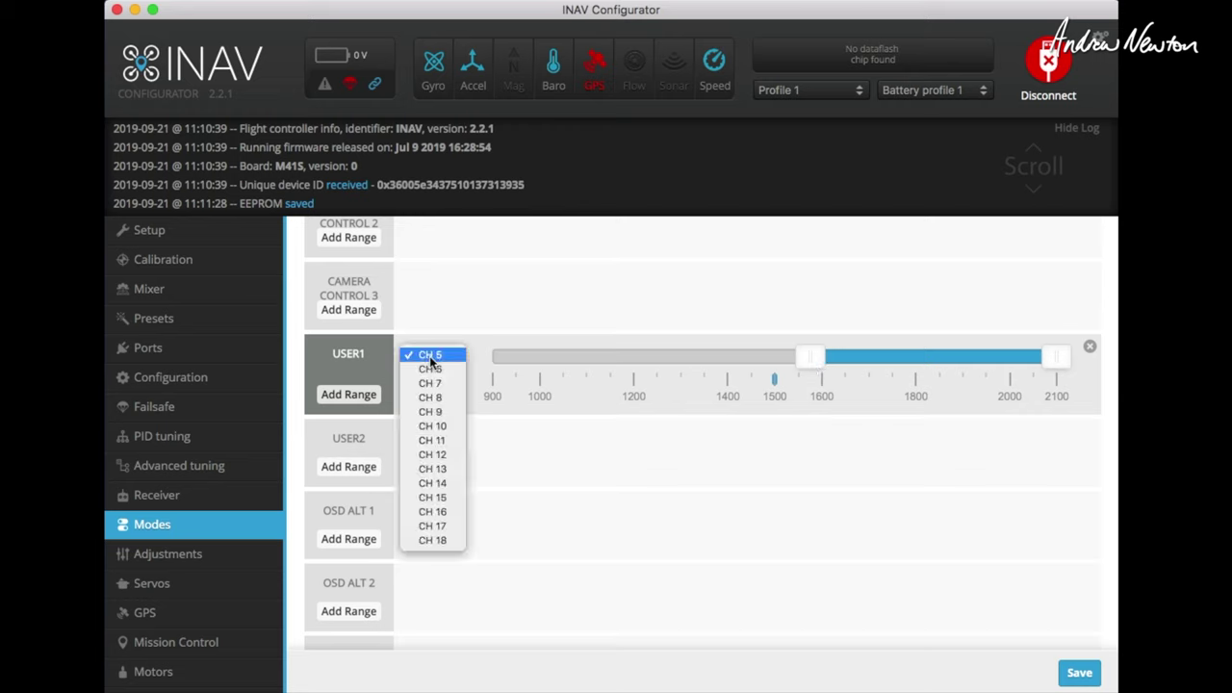
{"action": "left_click", "coordinate": [432, 454]}
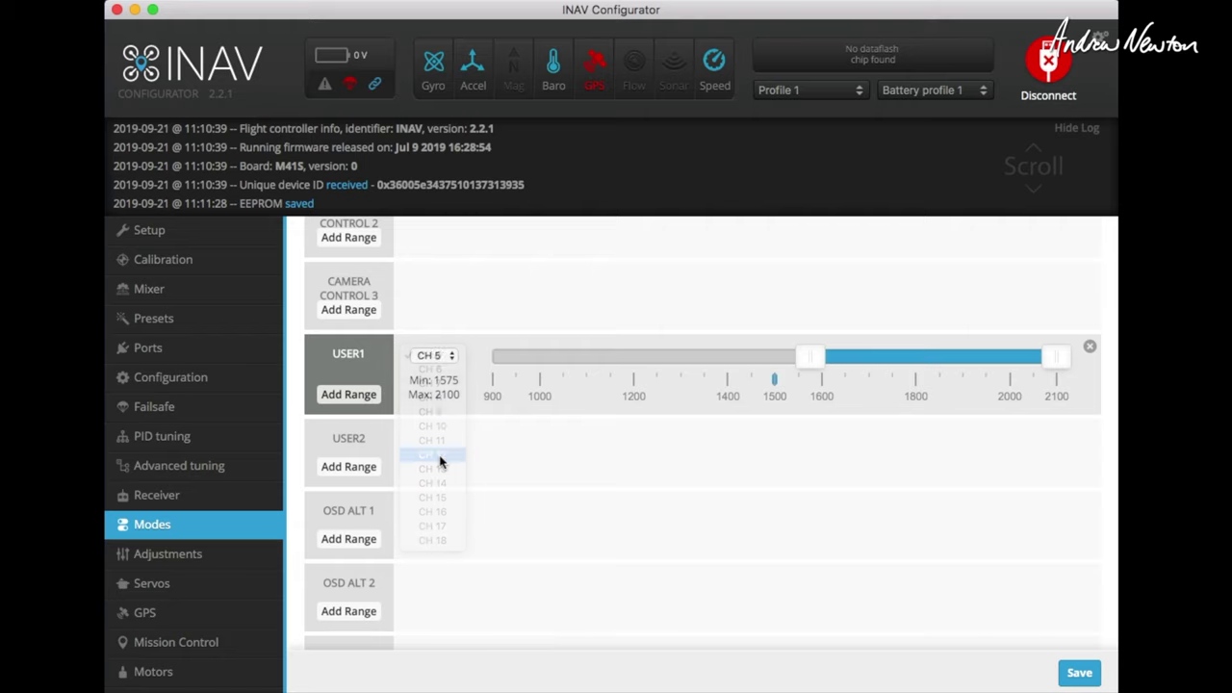
Add OSD ALT 1 on CH 6 spanning 1675–2100 and save the modes to the board
{"action": "scroll", "coordinate": [578, 491], "scroll_direction": "down", "scroll_amount": 1}
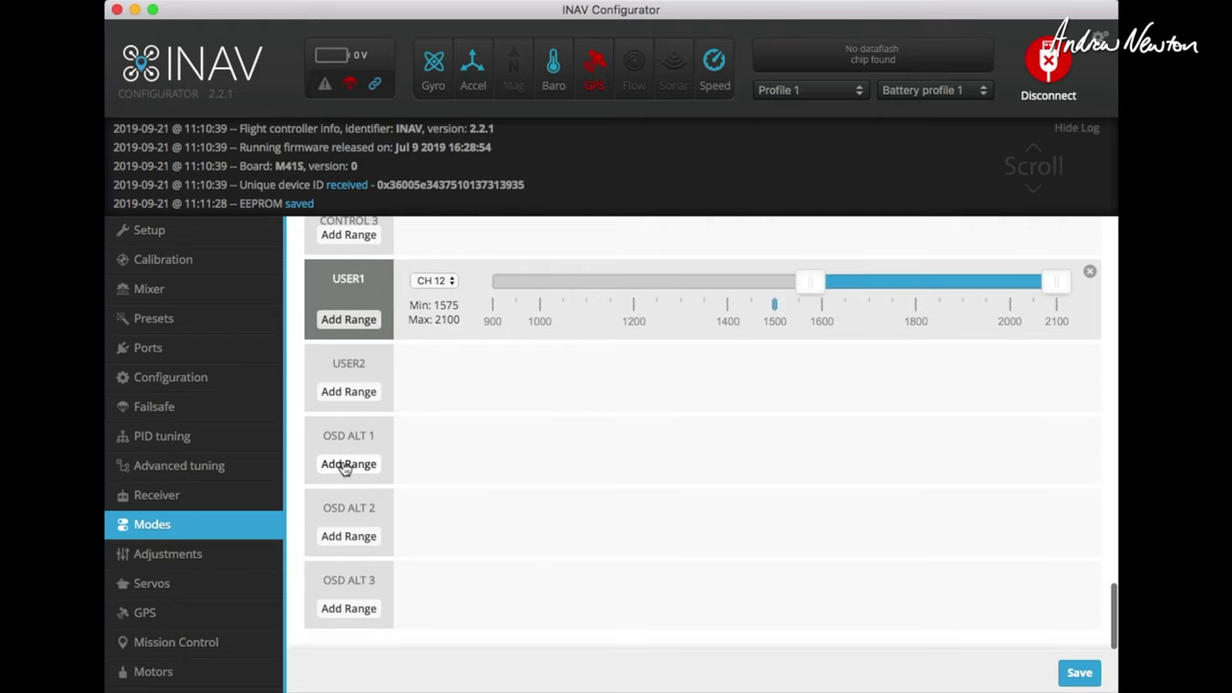
{"action": "left_click", "coordinate": [348, 463]}
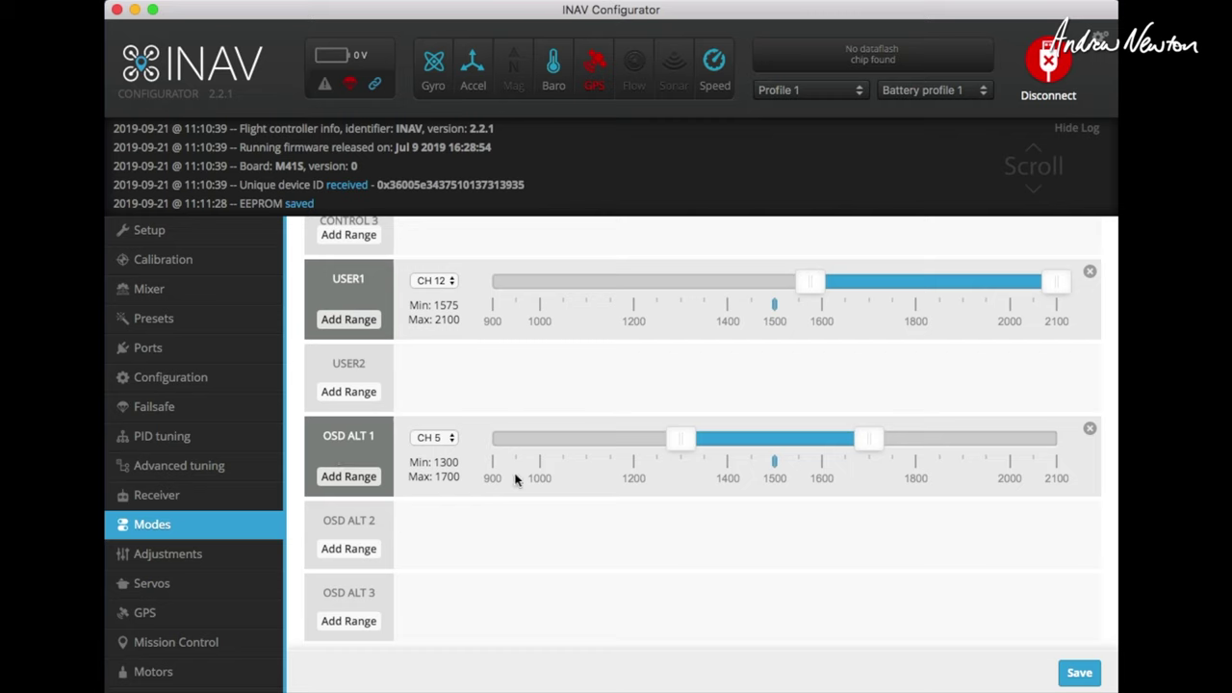
{"action": "left_click", "coordinate": [435, 438]}
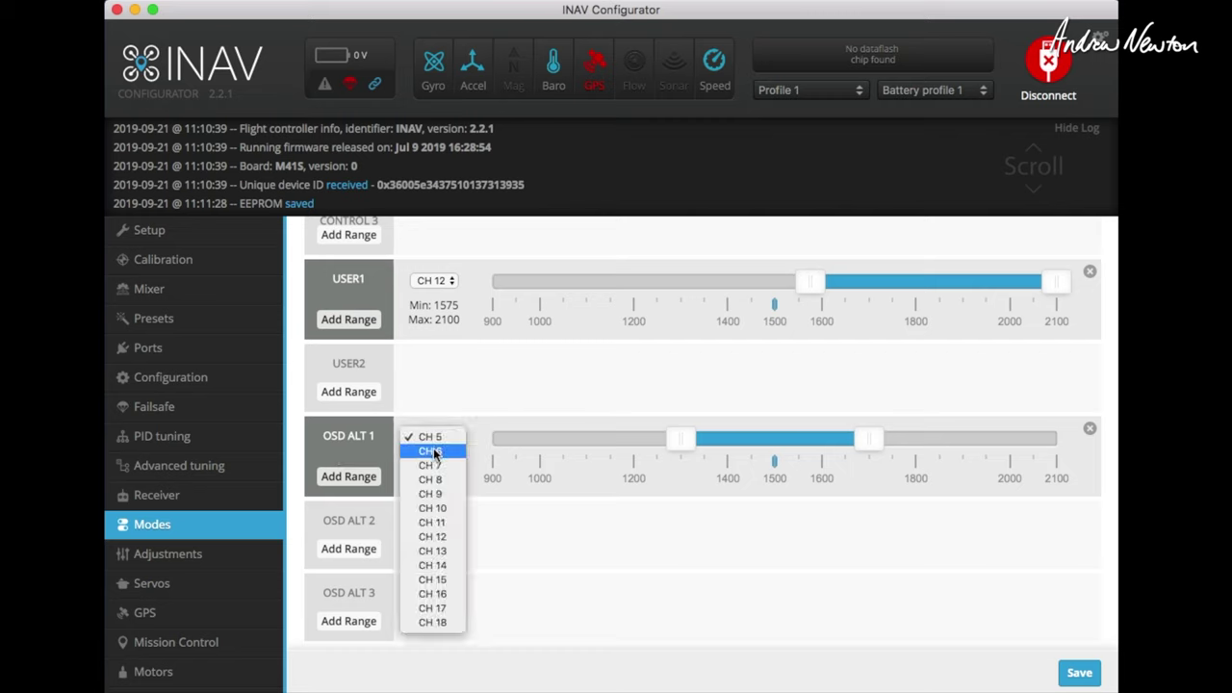
{"action": "left_click", "coordinate": [434, 453]}
{"action": "left_click_drag", "start_coordinate": [684, 440], "coordinate": [862, 440]}
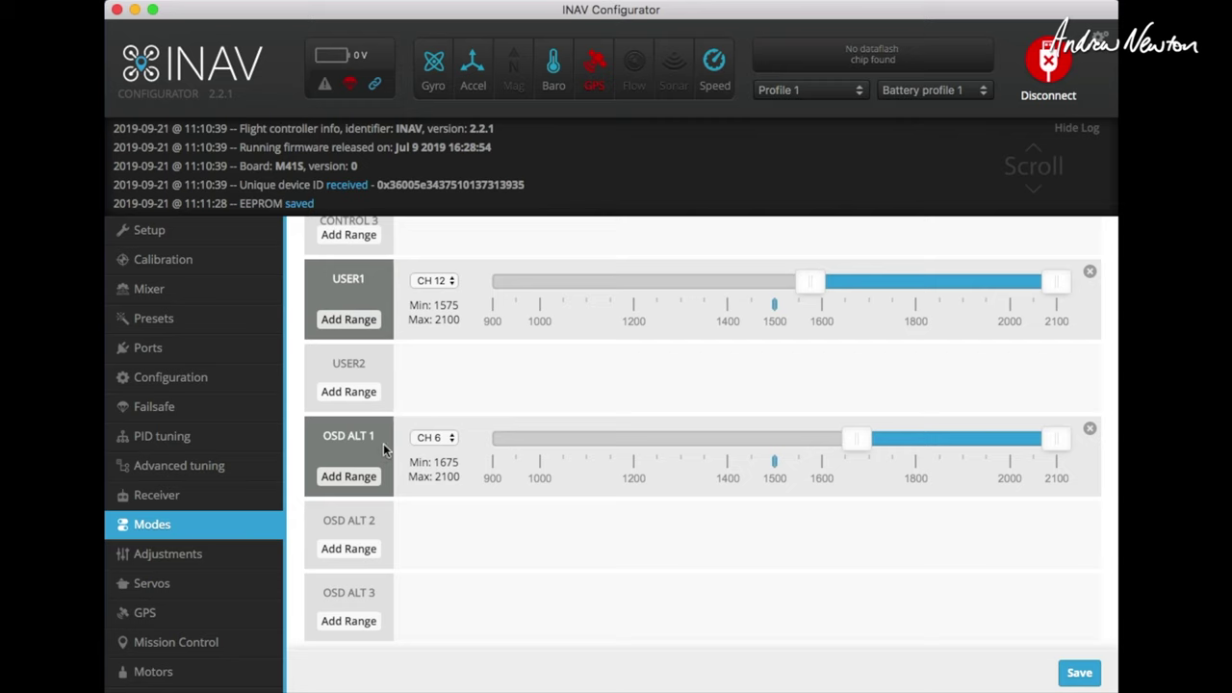
{"action": "left_click", "coordinate": [1079, 672]}
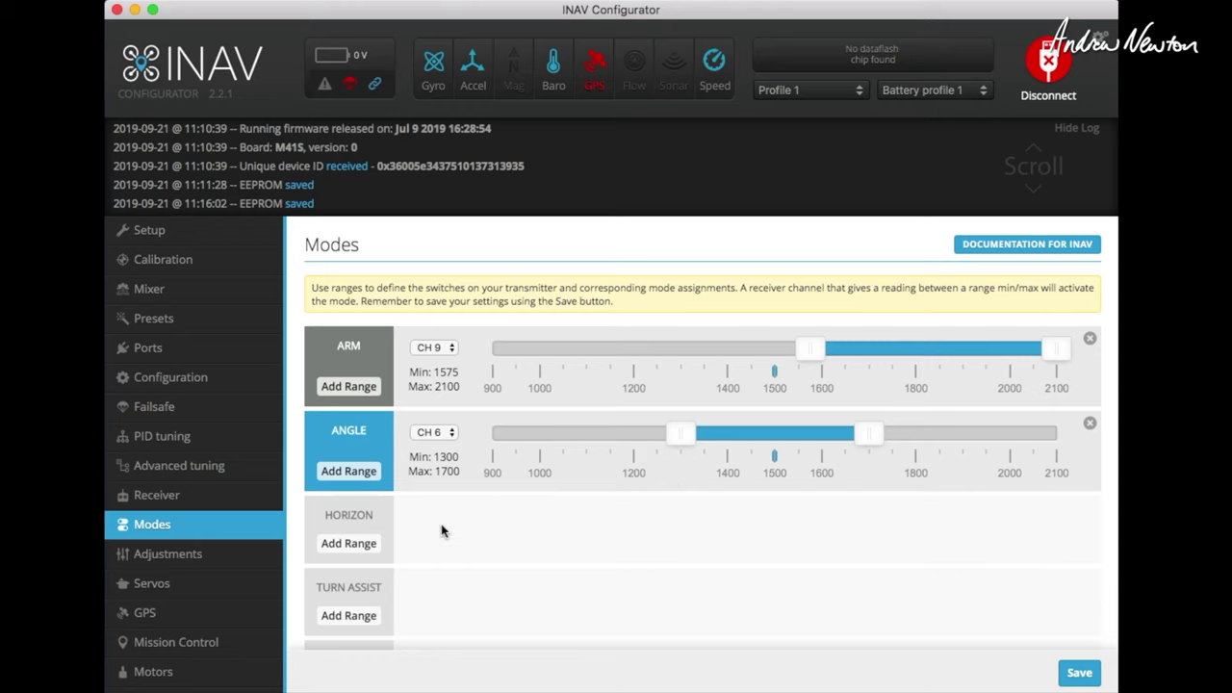
{"action": "scroll", "coordinate": [441, 531], "scroll_direction": "down", "scroll_amount": 10}
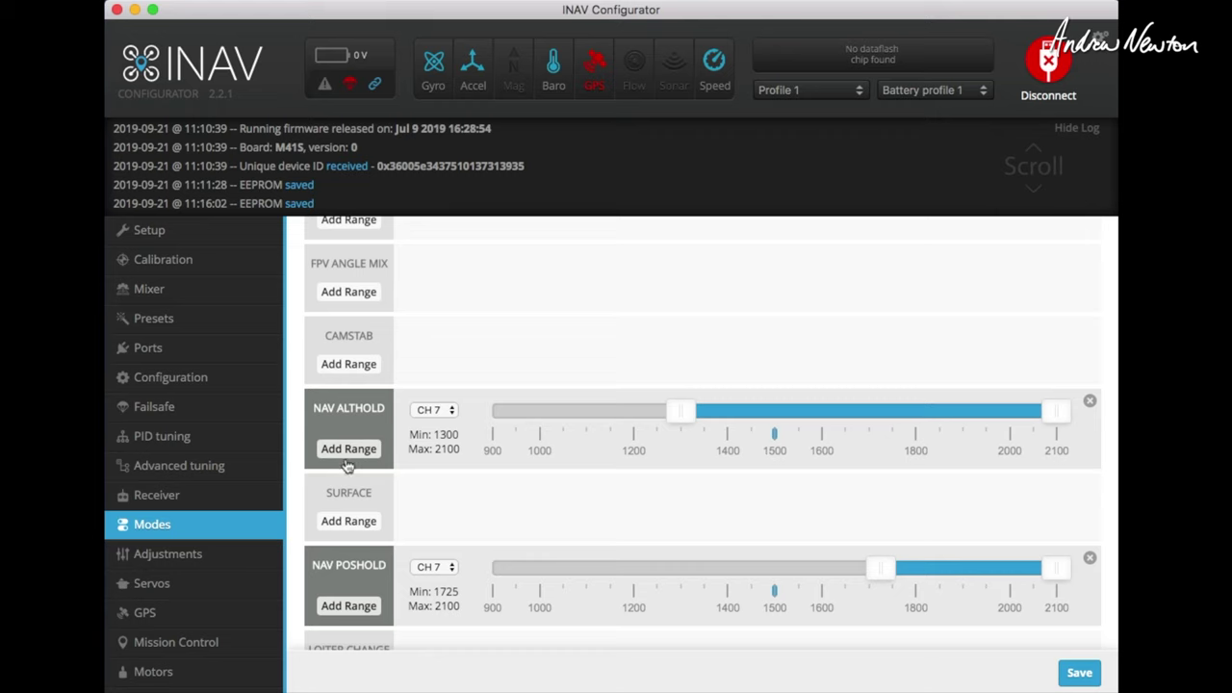
{"action": "scroll", "coordinate": [680, 516], "scroll_direction": "down", "scroll_amount": 5}
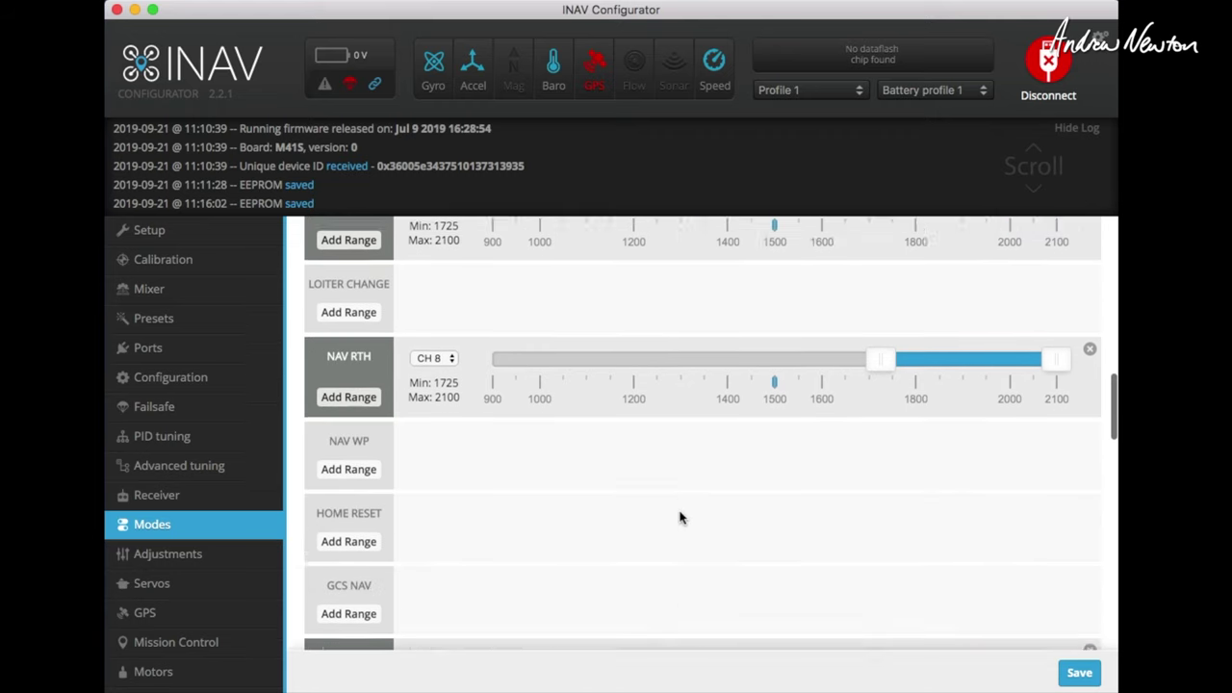
{"action": "scroll", "coordinate": [731, 404], "scroll_direction": "up", "scroll_amount": 3}
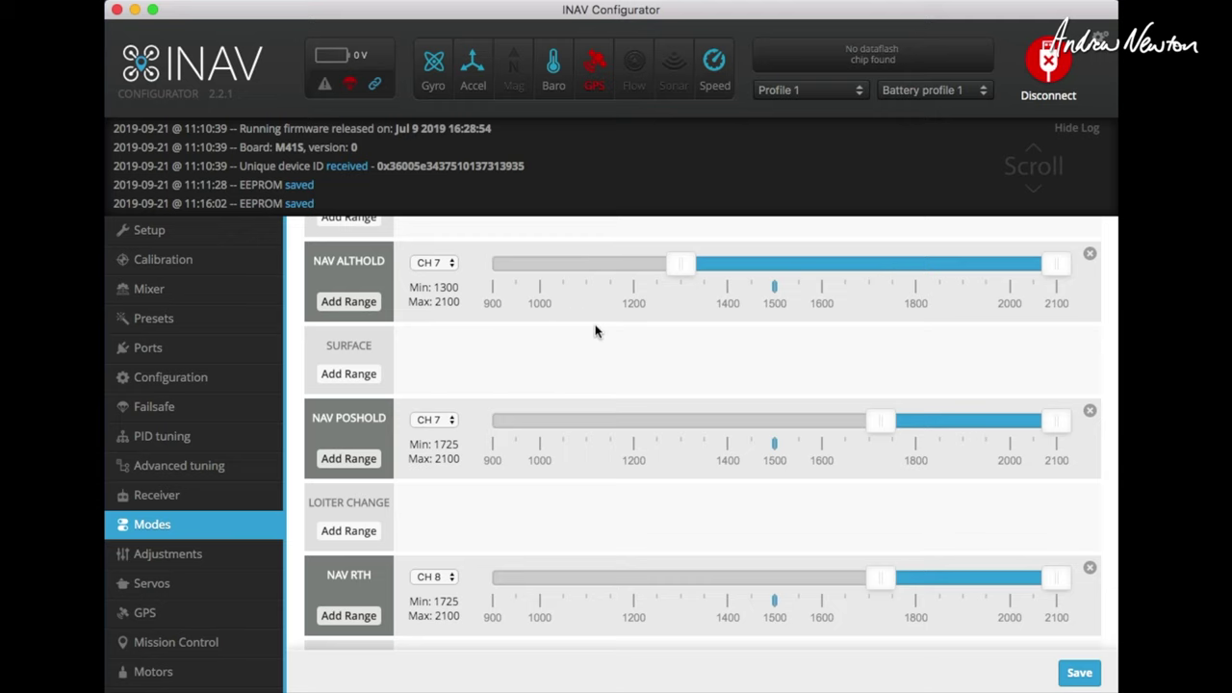
{"action": "scroll", "coordinate": [595, 331], "scroll_direction": "down", "scroll_amount": 5}
Move through the Adjustments and Servos pages to the GPS status page
{"action": "left_click", "coordinate": [189, 553]}
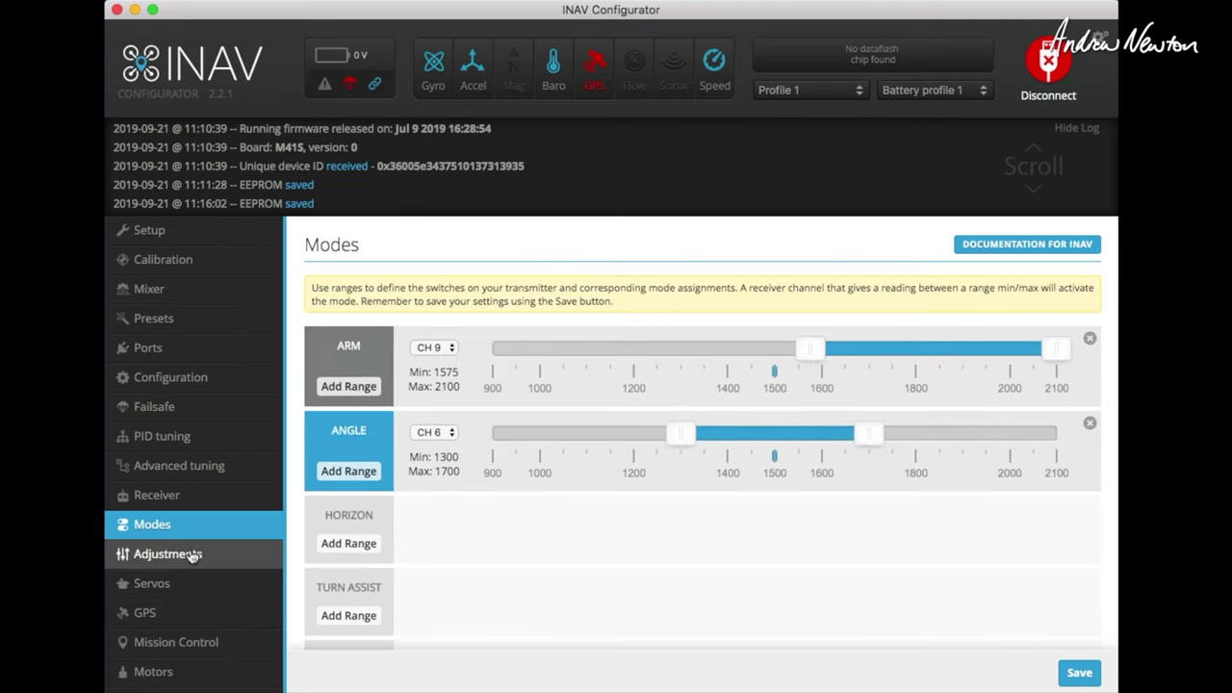
{"action": "left_click", "coordinate": [139, 589]}
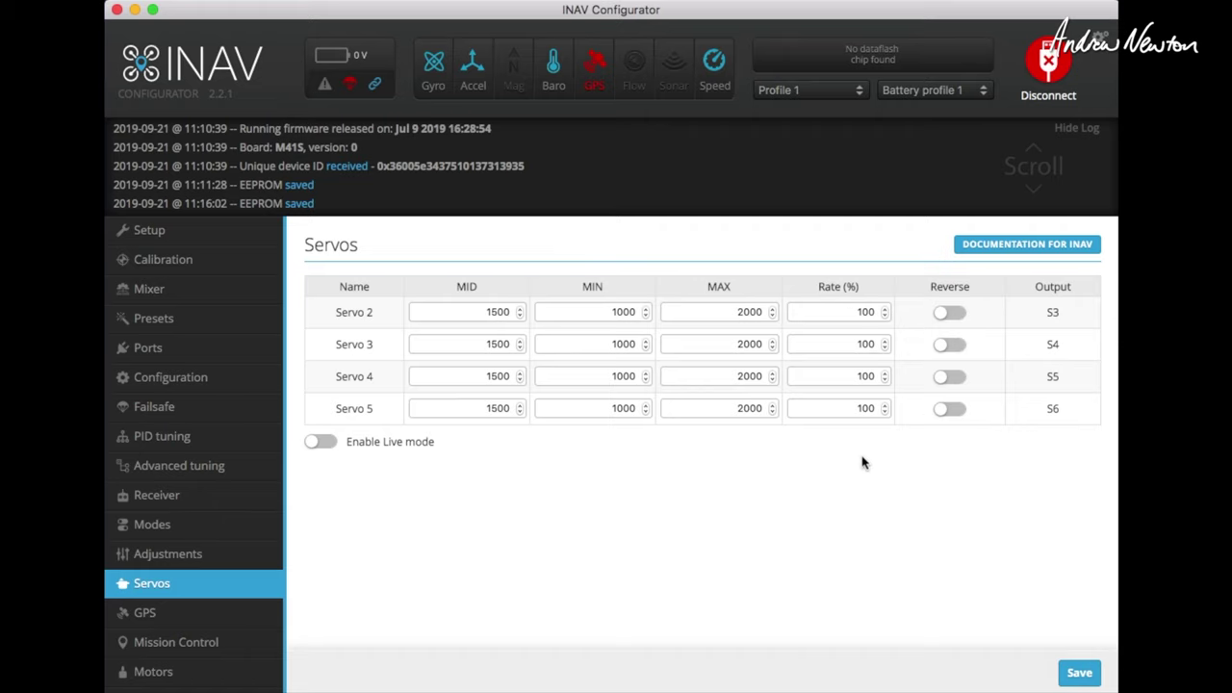
{"action": "left_click", "coordinate": [146, 614]}
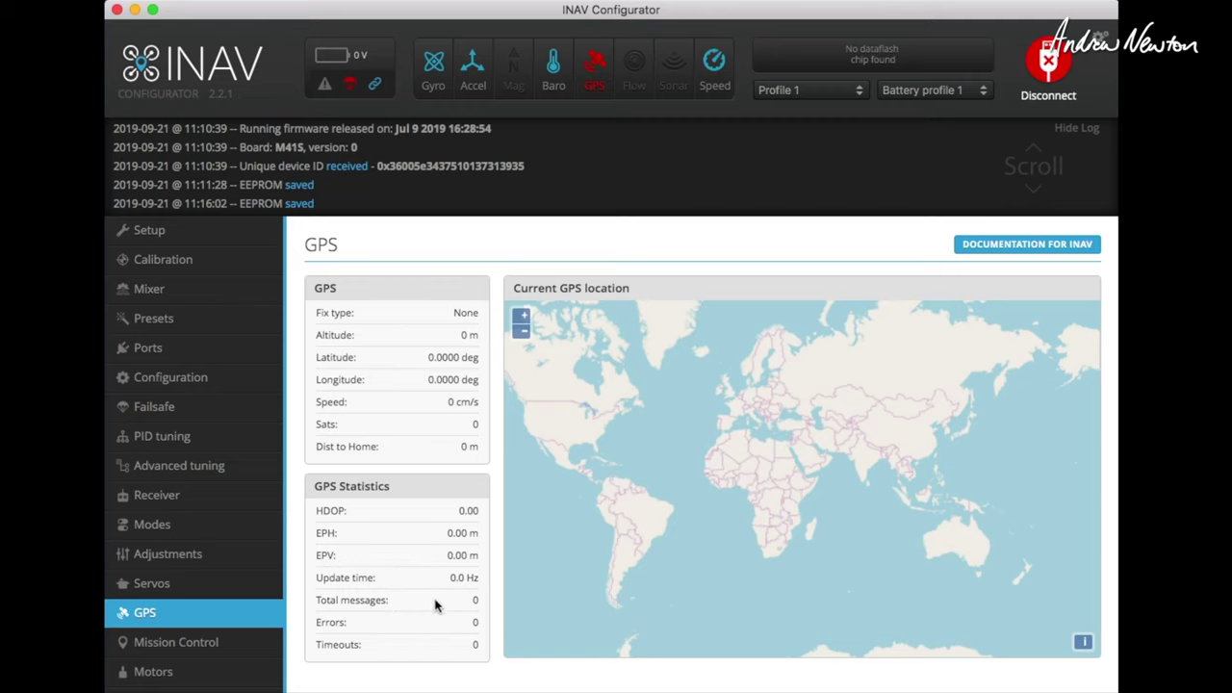
Look through the Mission Planner, Outputs and OSD pages, then close the iNav OSD.txt file
{"action": "left_click", "coordinate": [211, 640]}
{"action": "scroll", "coordinate": [211, 643], "scroll_direction": "down", "scroll_amount": 4}
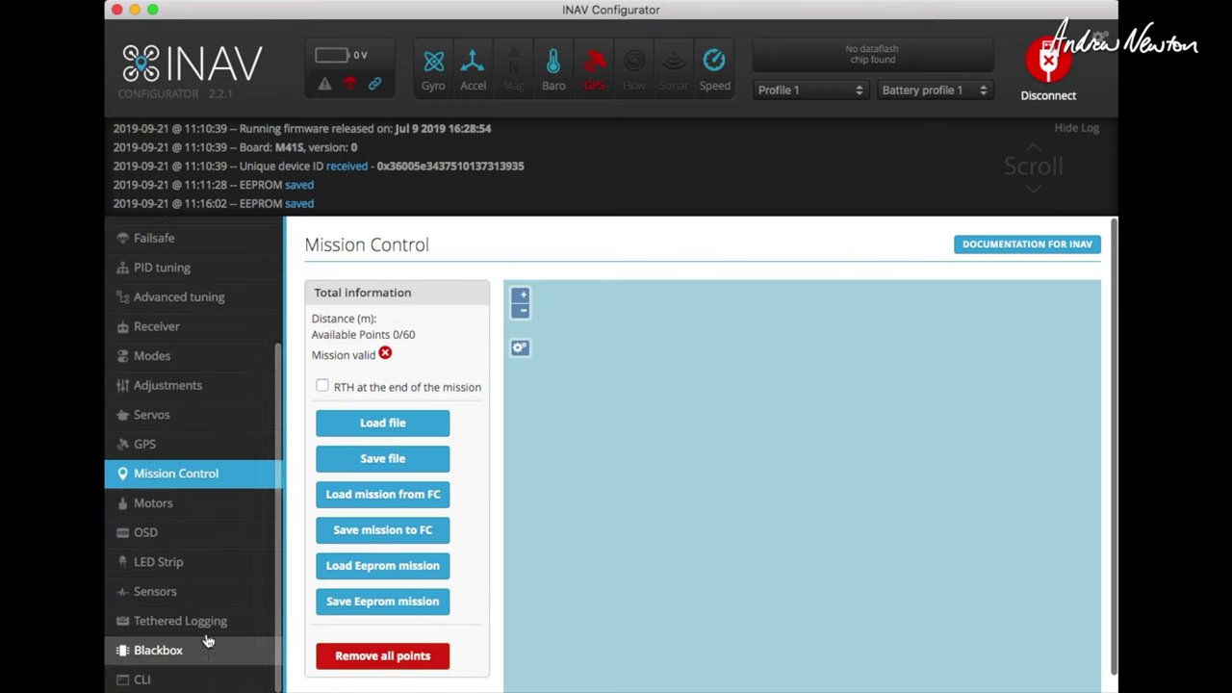
{"action": "left_click", "coordinate": [162, 507]}
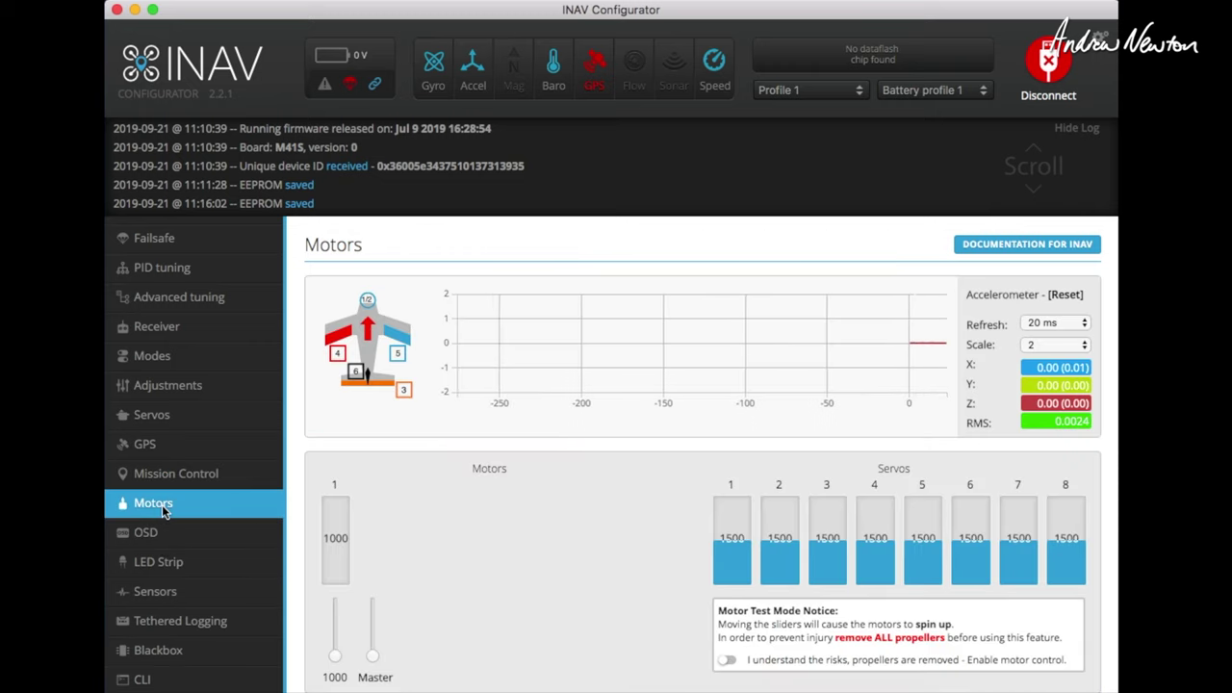
{"action": "left_click", "coordinate": [145, 535]}
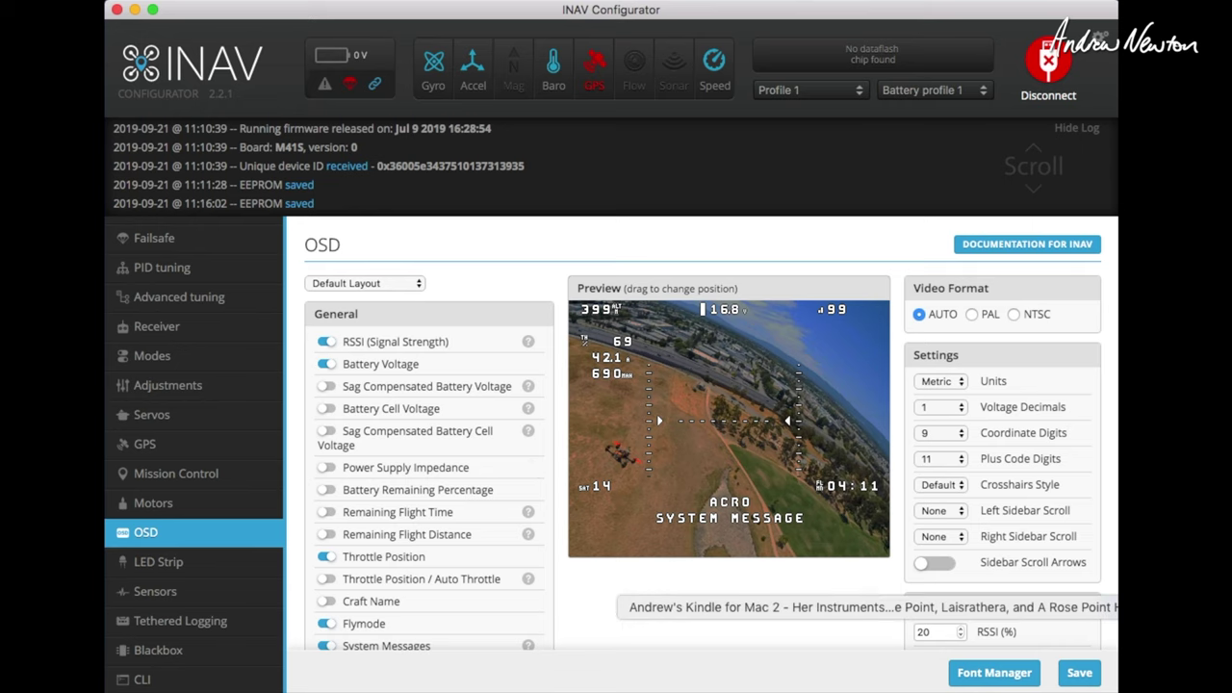
{"action": "key", "text": "super+Tab"}
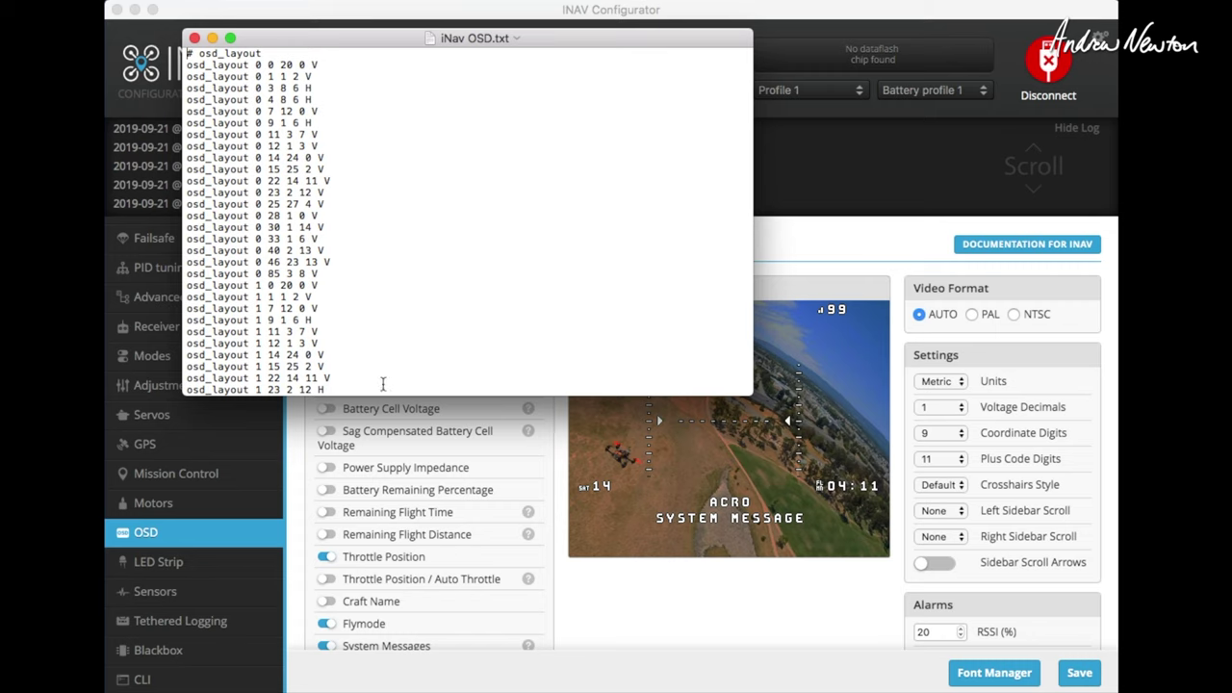
{"action": "left_click", "coordinate": [194, 38]}
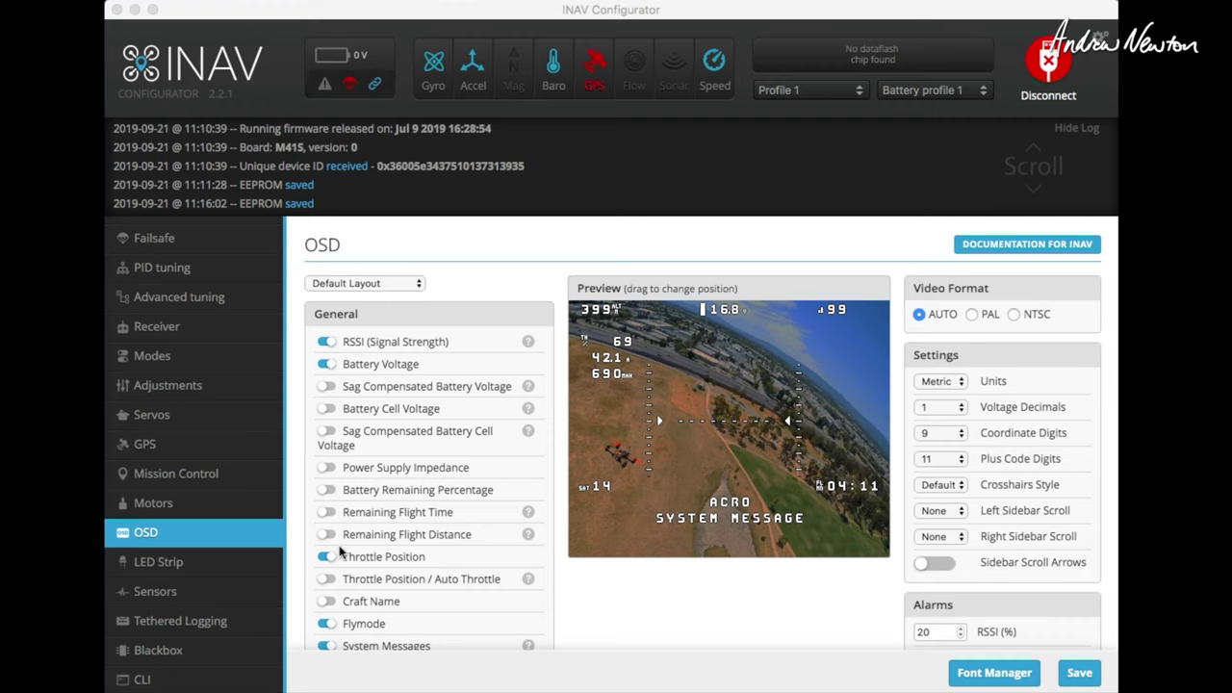
View the LED Strip, Sensors, Tethered Logging and Blackbox pages in turn
{"action": "scroll", "coordinate": [338, 551], "scroll_direction": "down", "scroll_amount": 1}
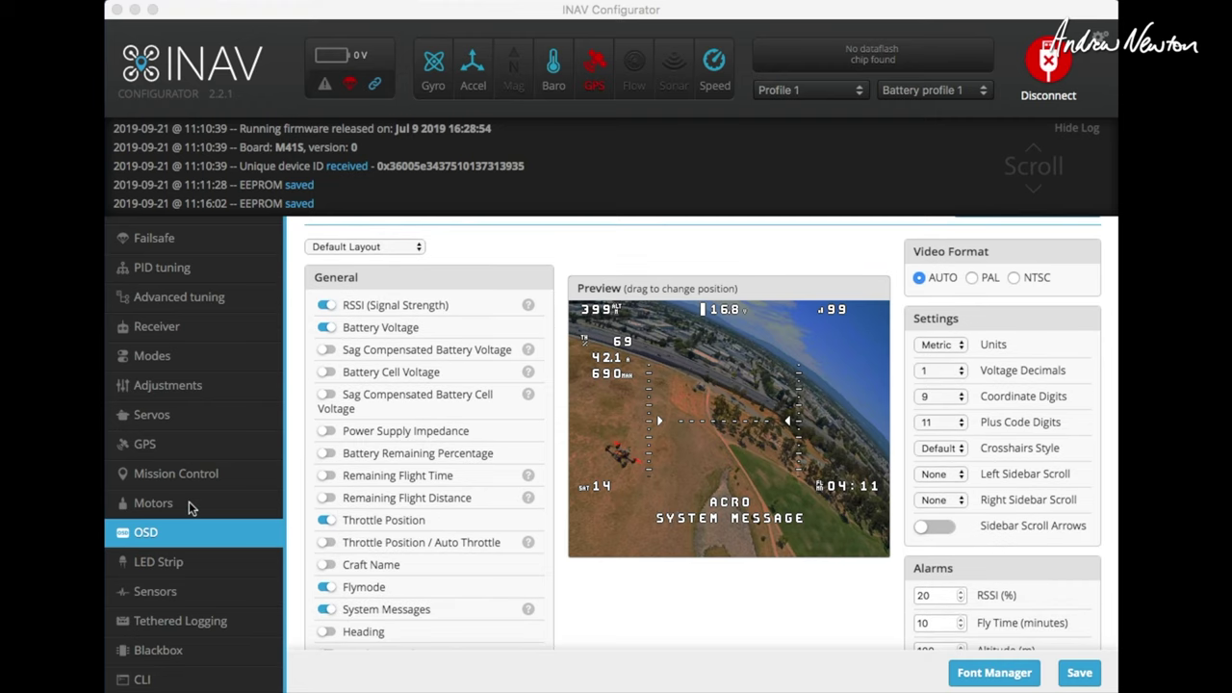
{"action": "left_click", "coordinate": [155, 568]}
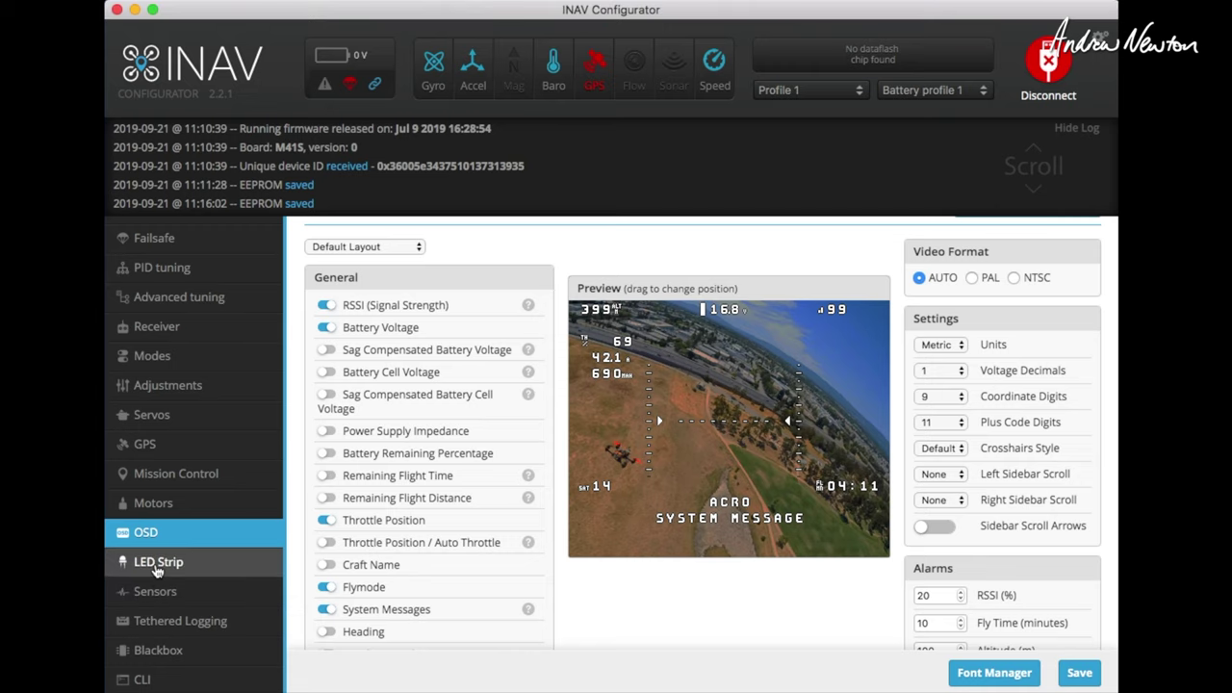
{"action": "left_click", "coordinate": [156, 568]}
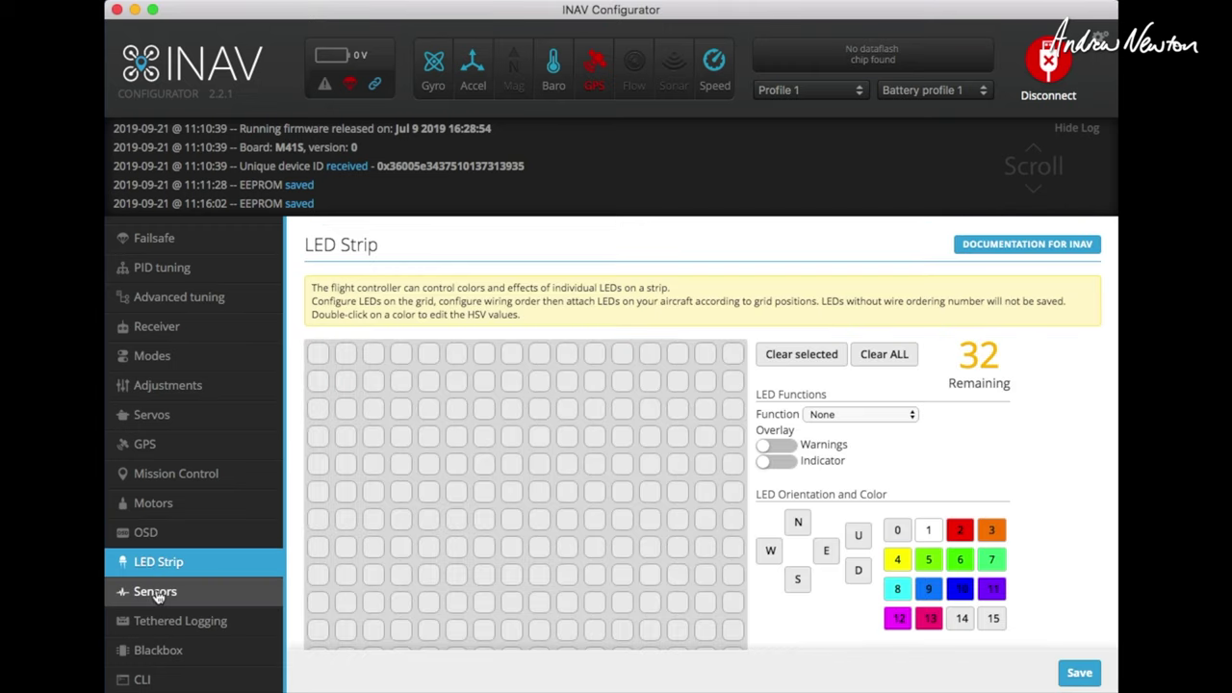
{"action": "left_click", "coordinate": [156, 593]}
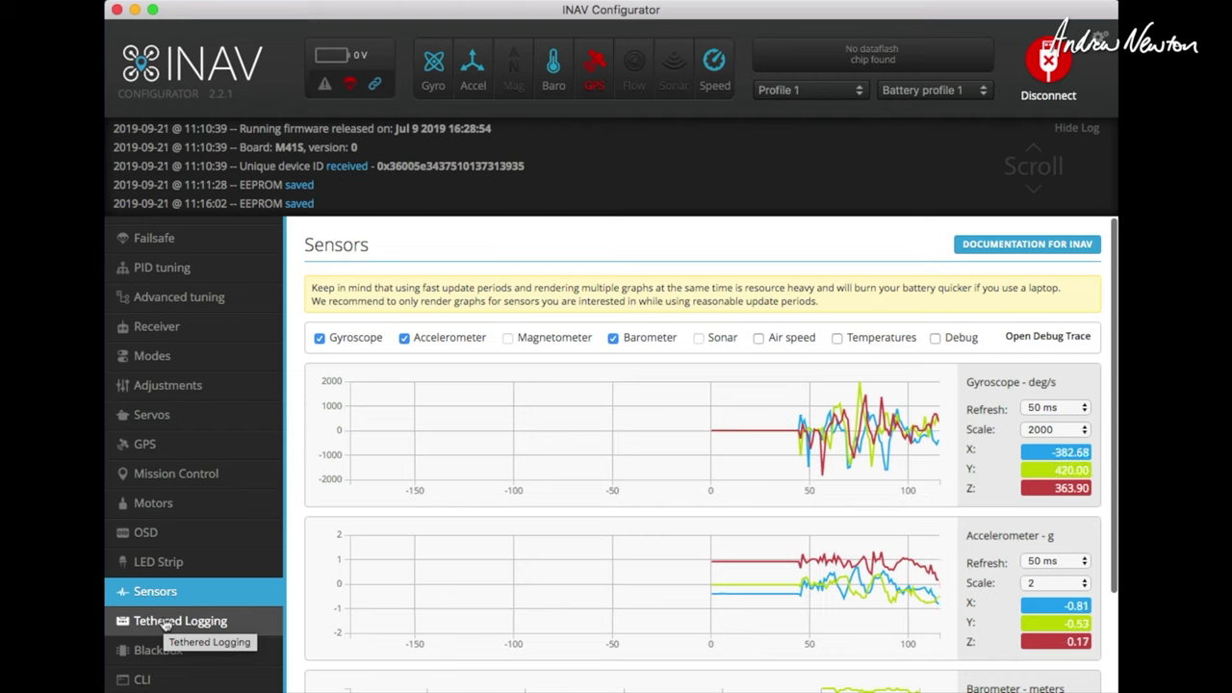
{"action": "left_click", "coordinate": [165, 624]}
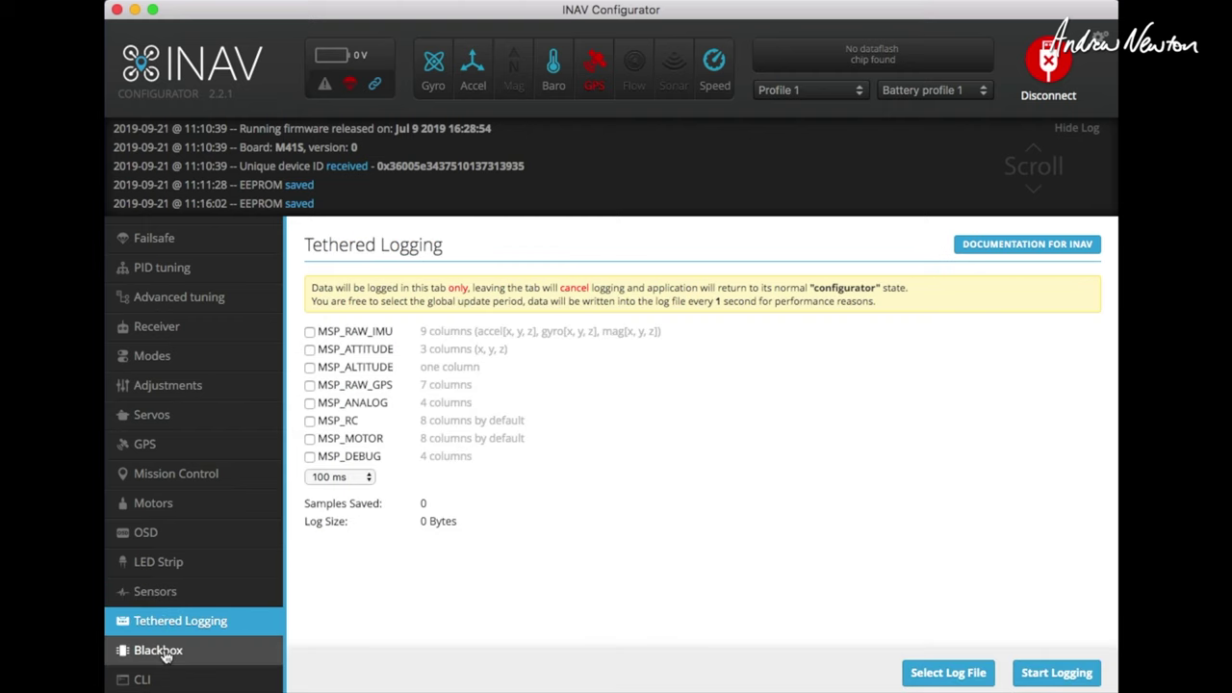
{"action": "left_click", "coordinate": [166, 654]}
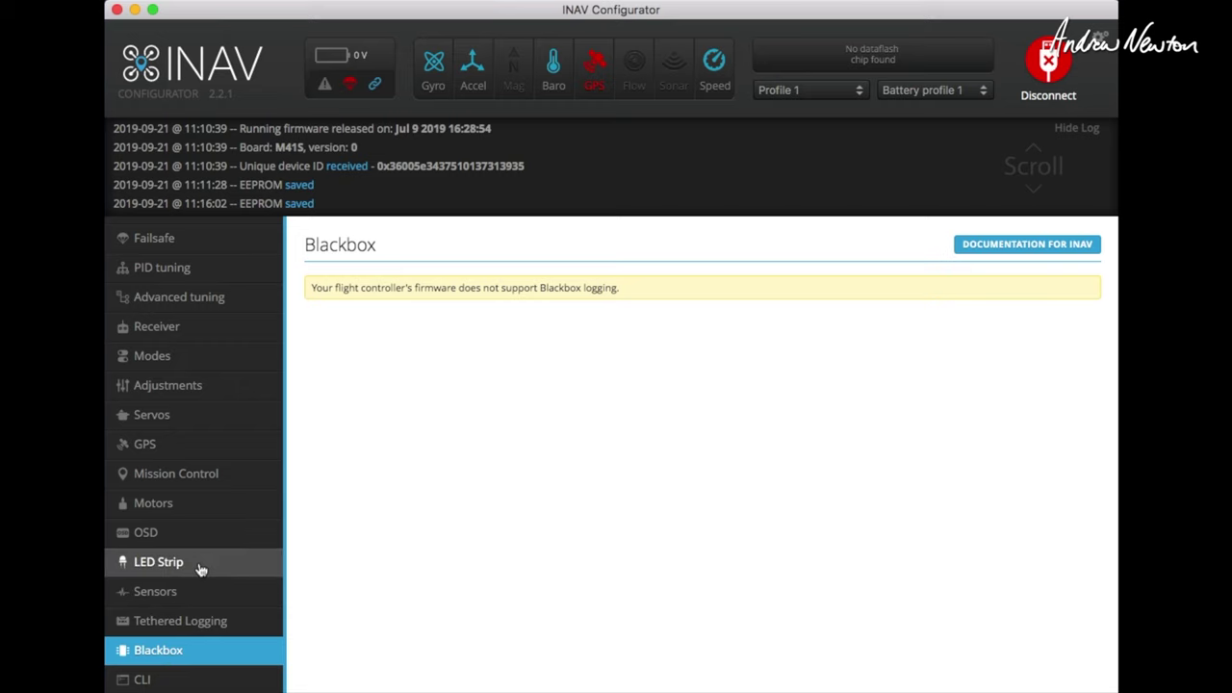
Open the CLI console and select all set command lines in the iNav CLI extras for setup copy.rtf document
{"action": "left_click", "coordinate": [149, 678]}
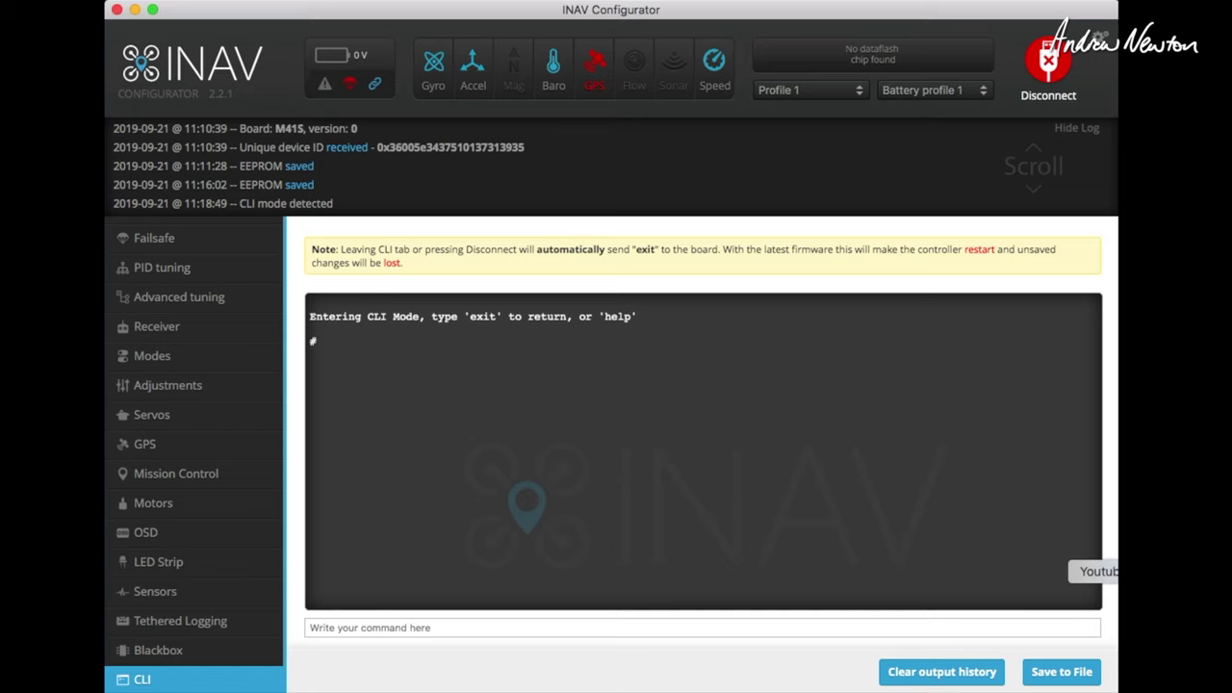
{"action": "left_click", "coordinate": [1131, 572]}
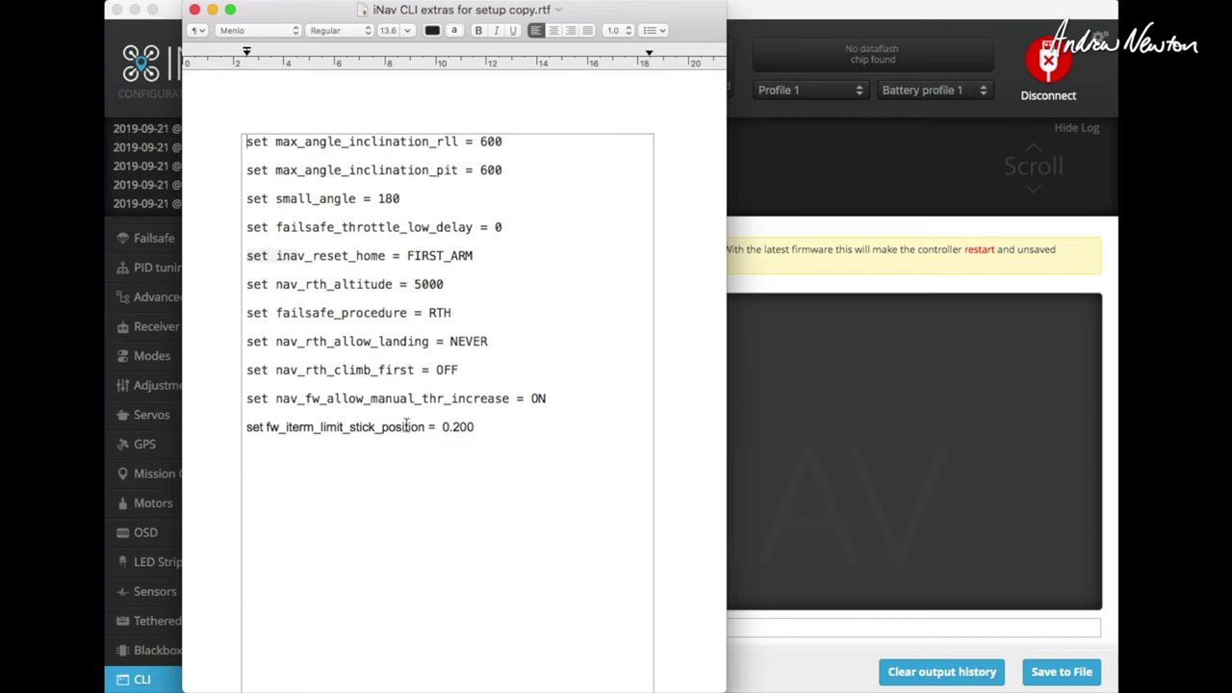
{"action": "left_click", "coordinate": [256, 462]}
{"action": "left_click_drag", "start_coordinate": [479, 426], "coordinate": [244, 137]}
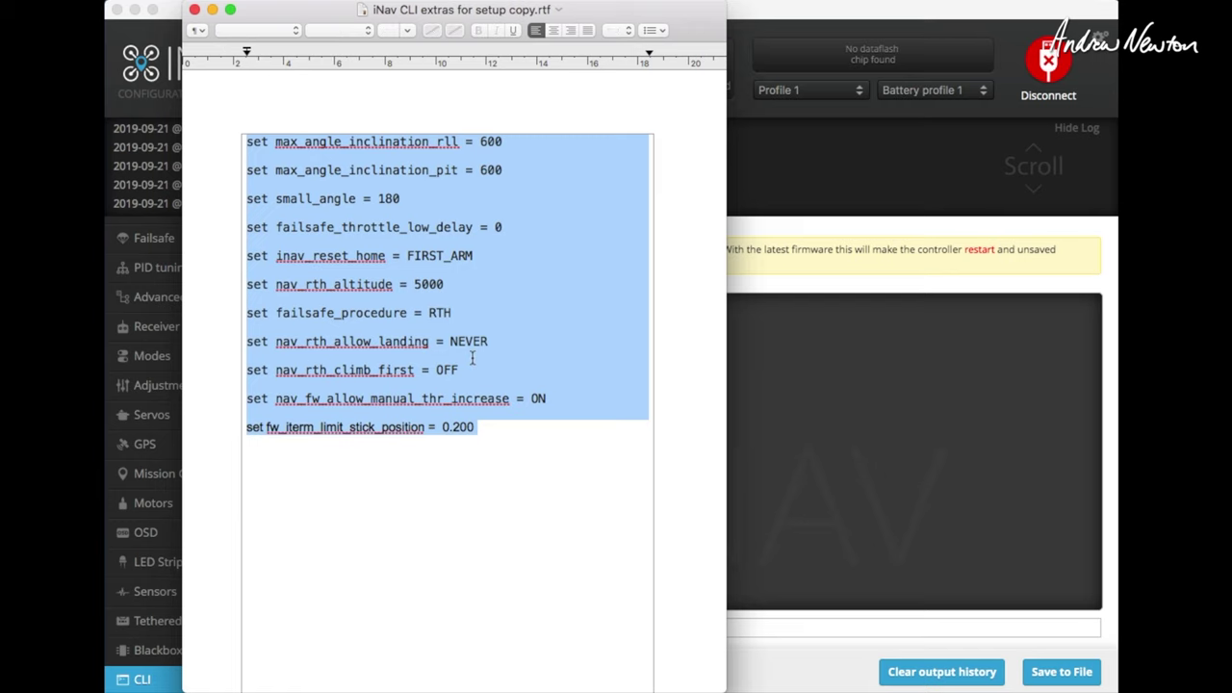
{"action": "left_click", "coordinate": [819, 491]}
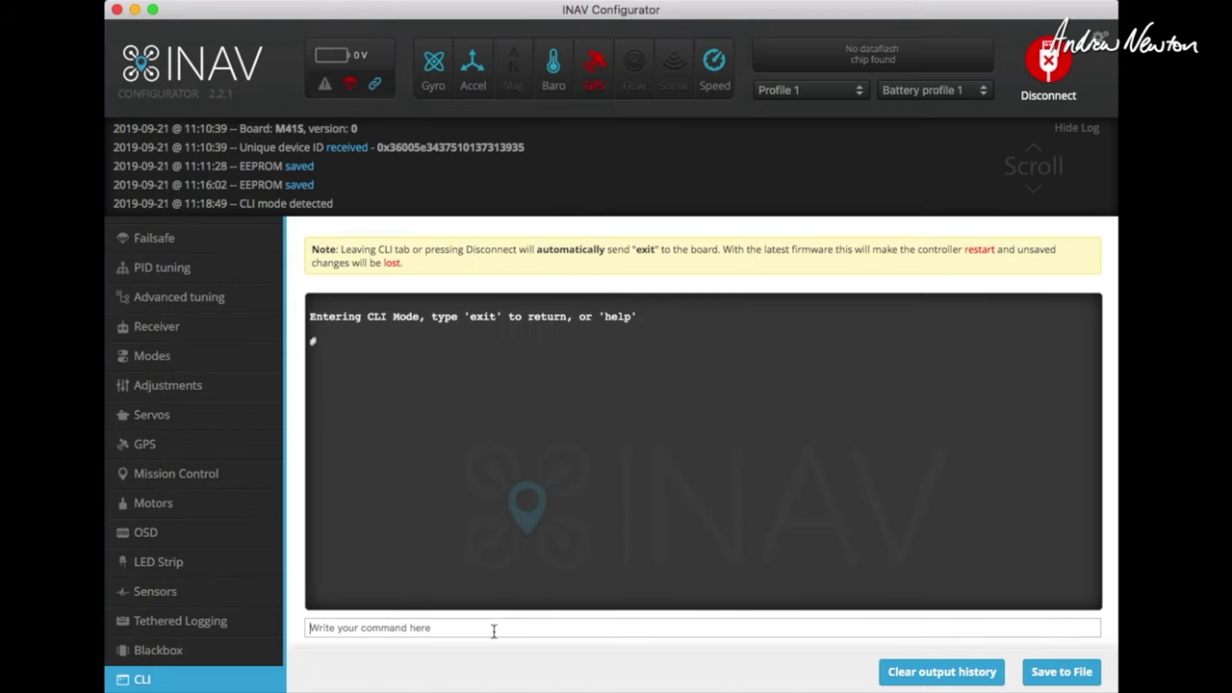
Paste and run the copied set commands in the CLI, then save
{"action": "type", "text": "set fw_iterm_limit_stick_position = 0.200"}
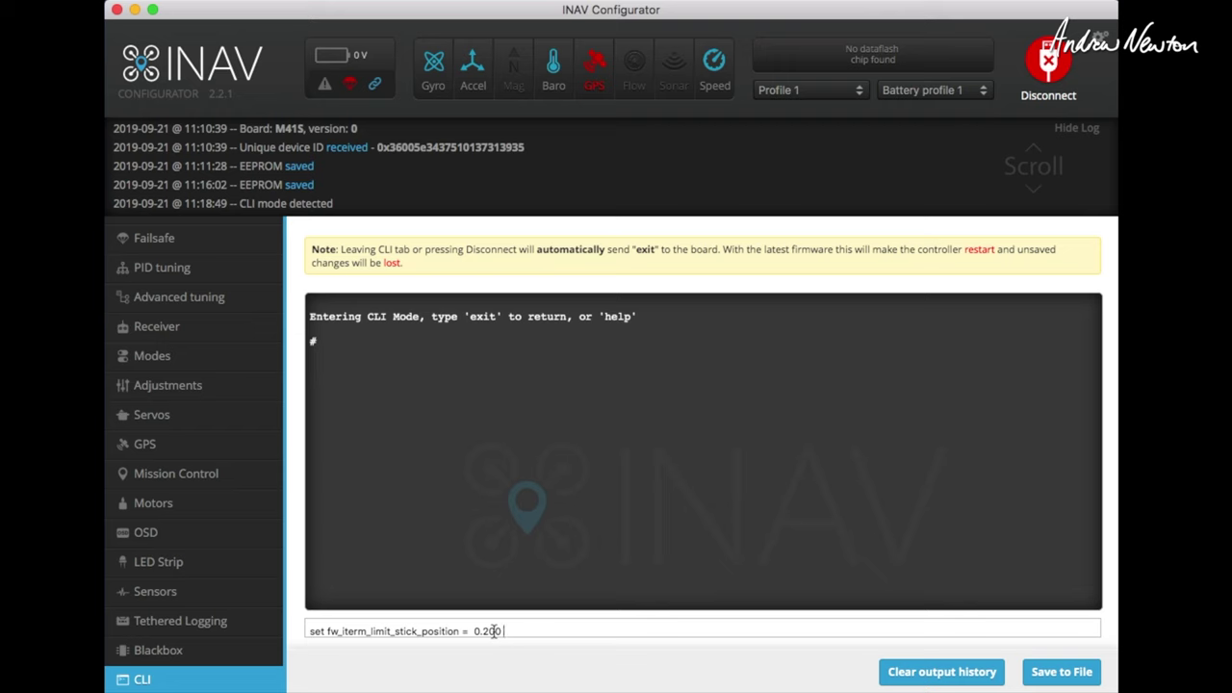
{"action": "key", "text": "Return"}
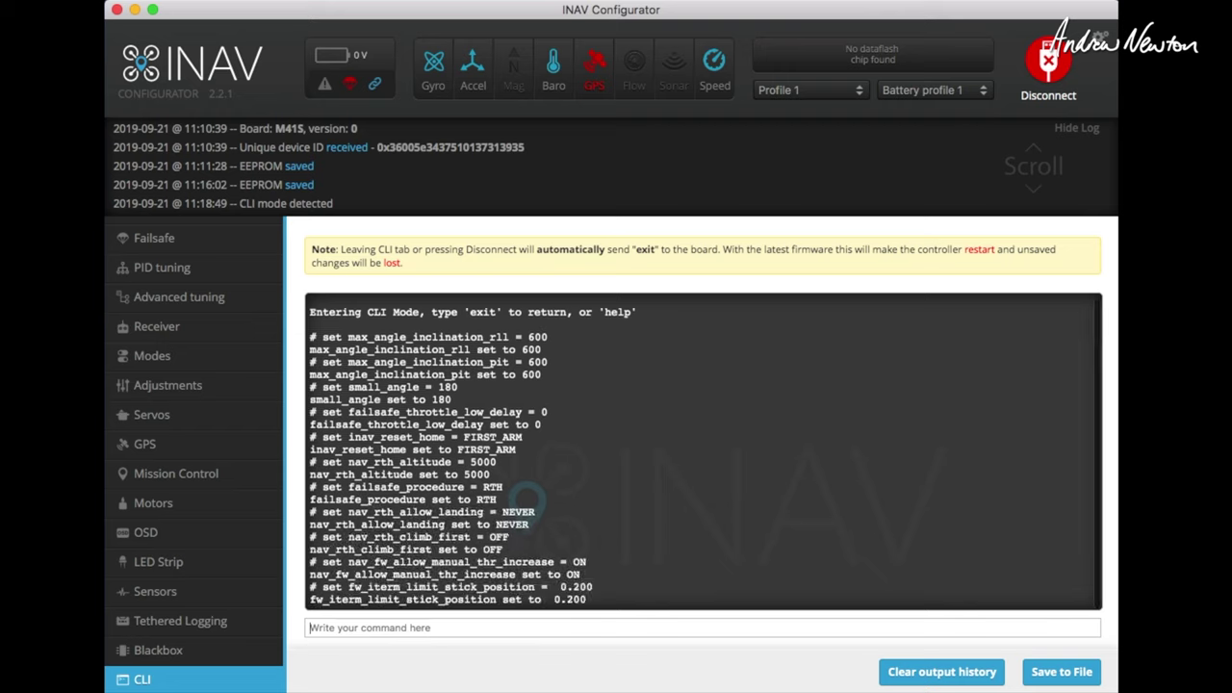
{"action": "type", "text": "sa"}
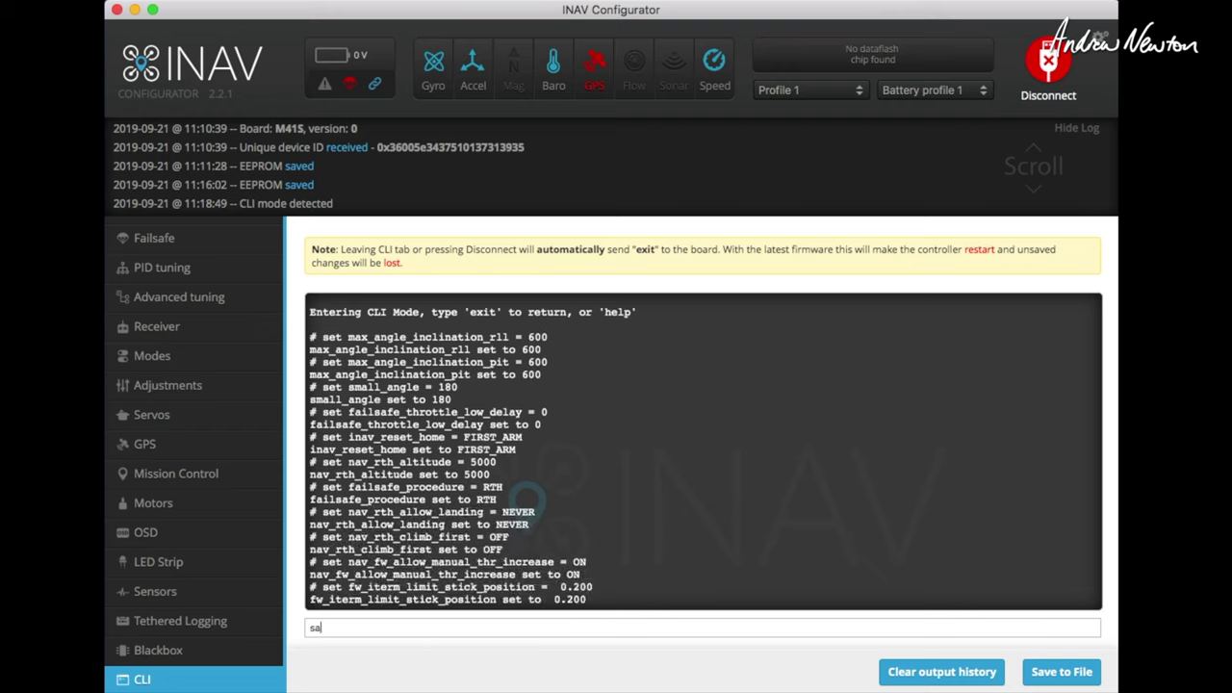
{"action": "type", "text": "ve"}
{"action": "key", "text": "Return"}
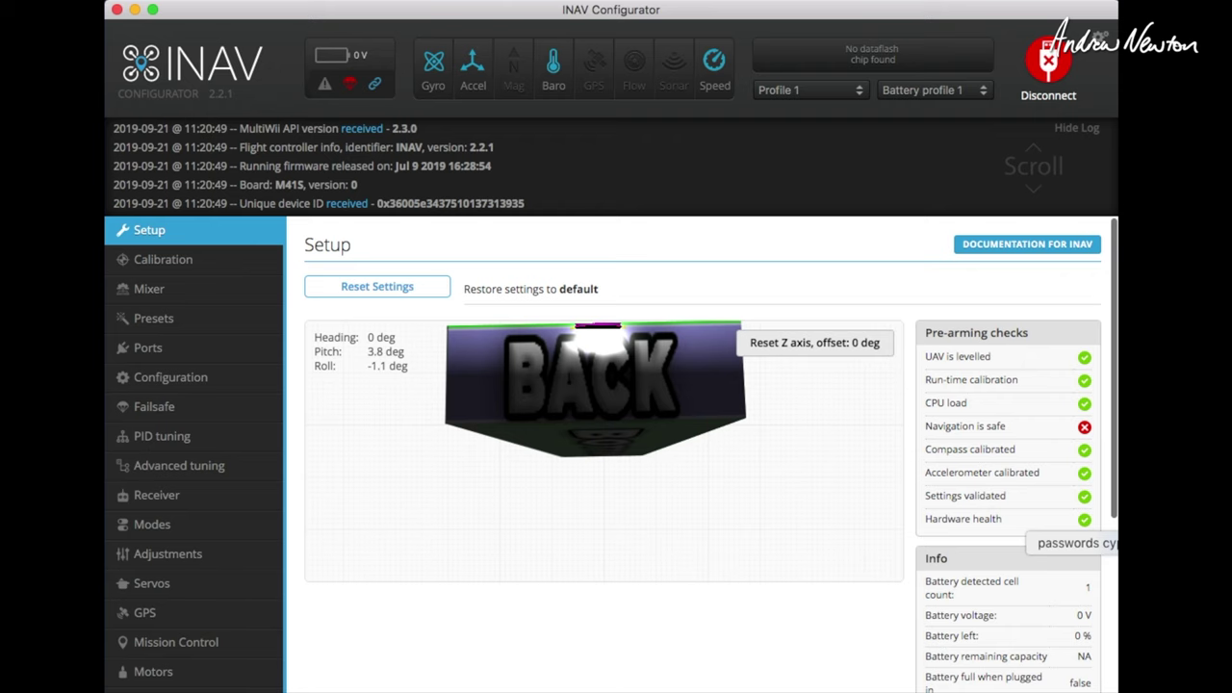
Paste and run the osd_layout commands from iNav OSD.txt, then view the result on the OSD page
{"action": "left_click", "coordinate": [1116, 543]}
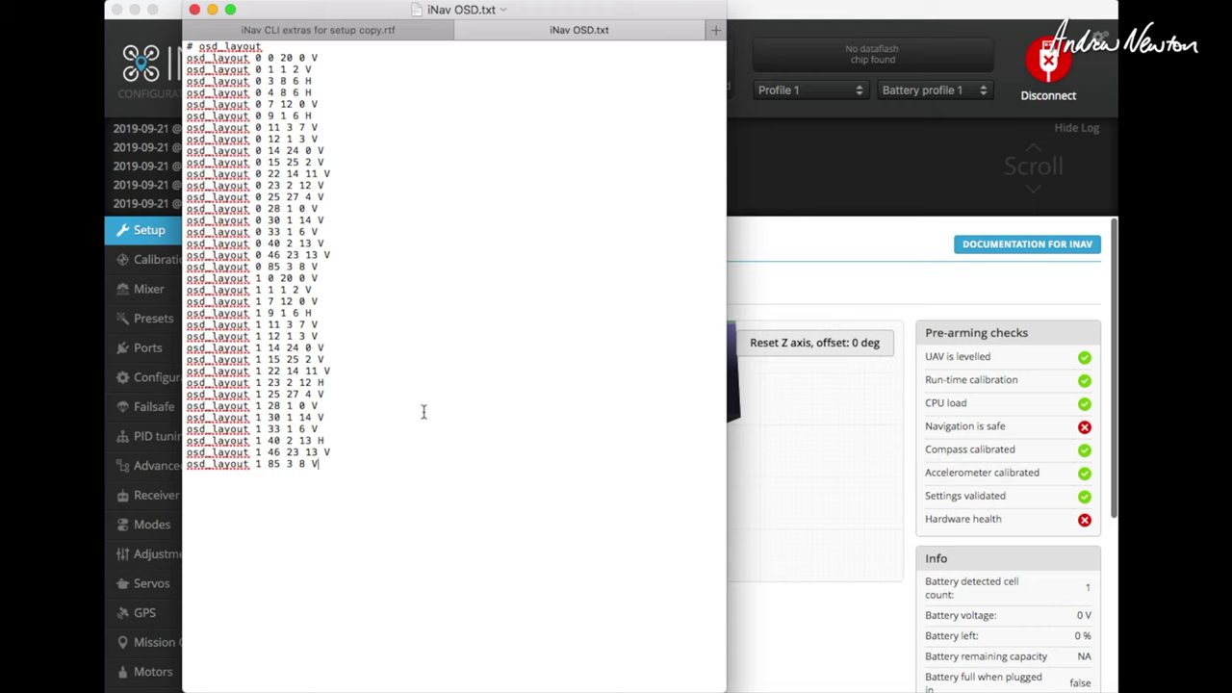
{"action": "left_click", "coordinate": [193, 9]}
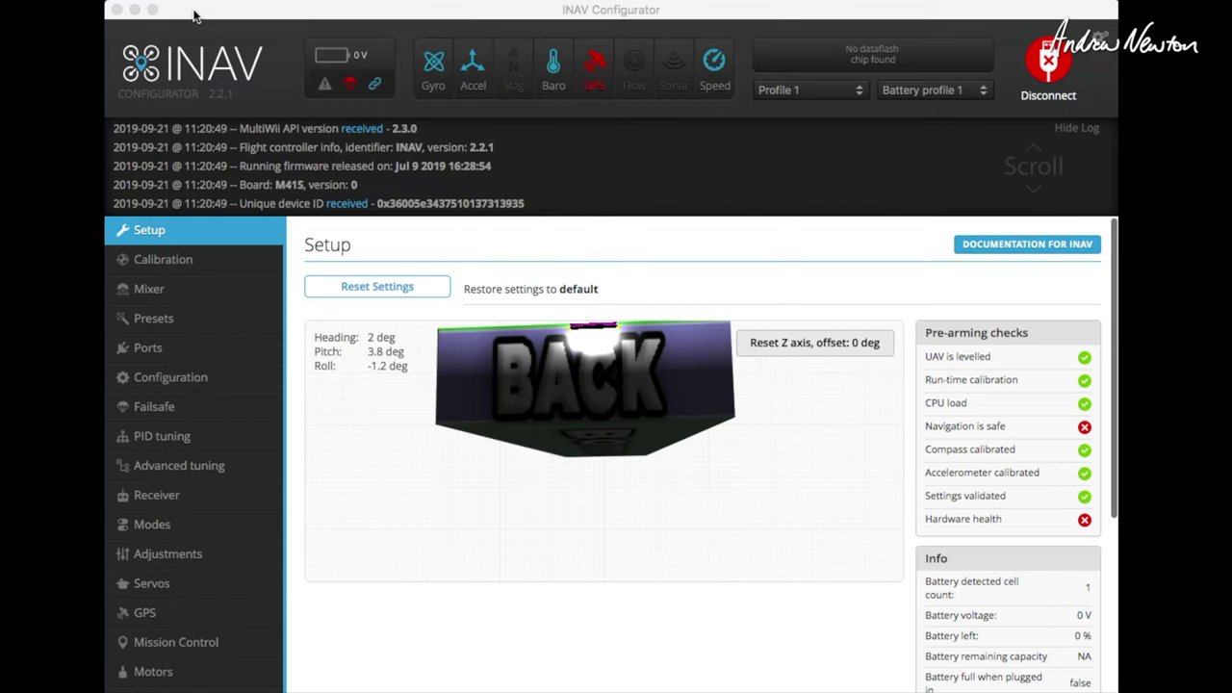
{"action": "scroll", "coordinate": [459, 481], "scroll_direction": "down", "scroll_amount": 5}
{"action": "scroll", "coordinate": [216, 398], "scroll_direction": "down", "scroll_amount": 3}
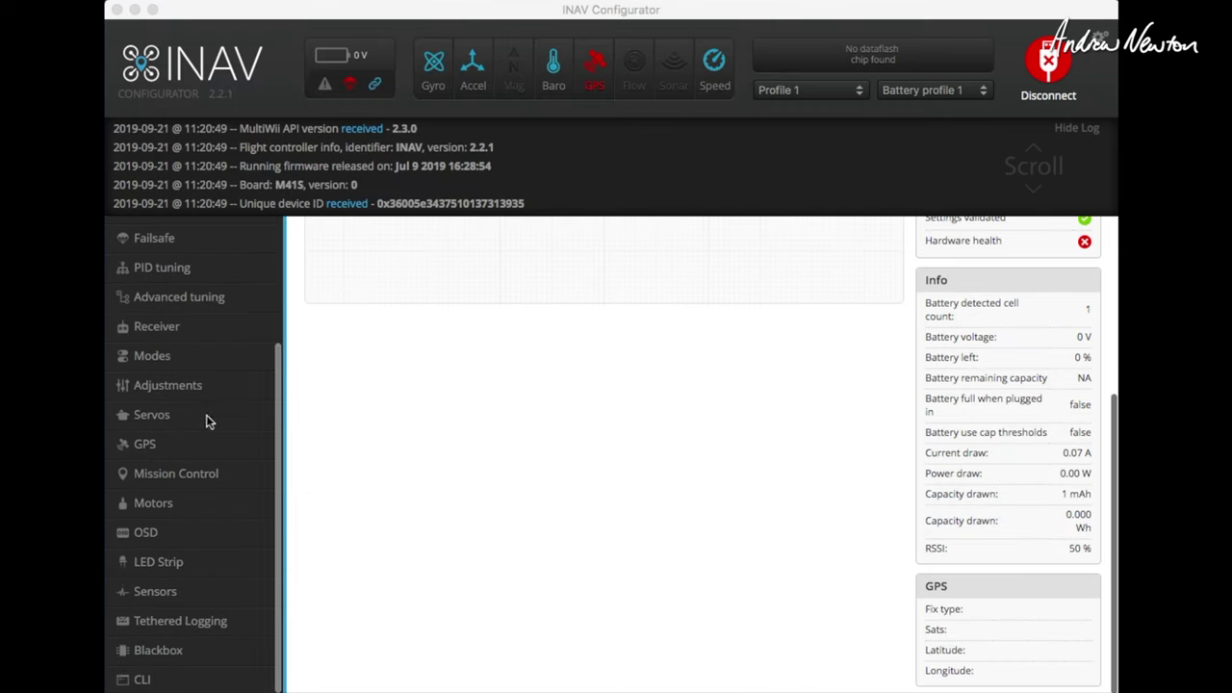
{"action": "left_click", "coordinate": [144, 680]}
{"action": "type", "text": "osd_layout 1 85 3 8 V"}
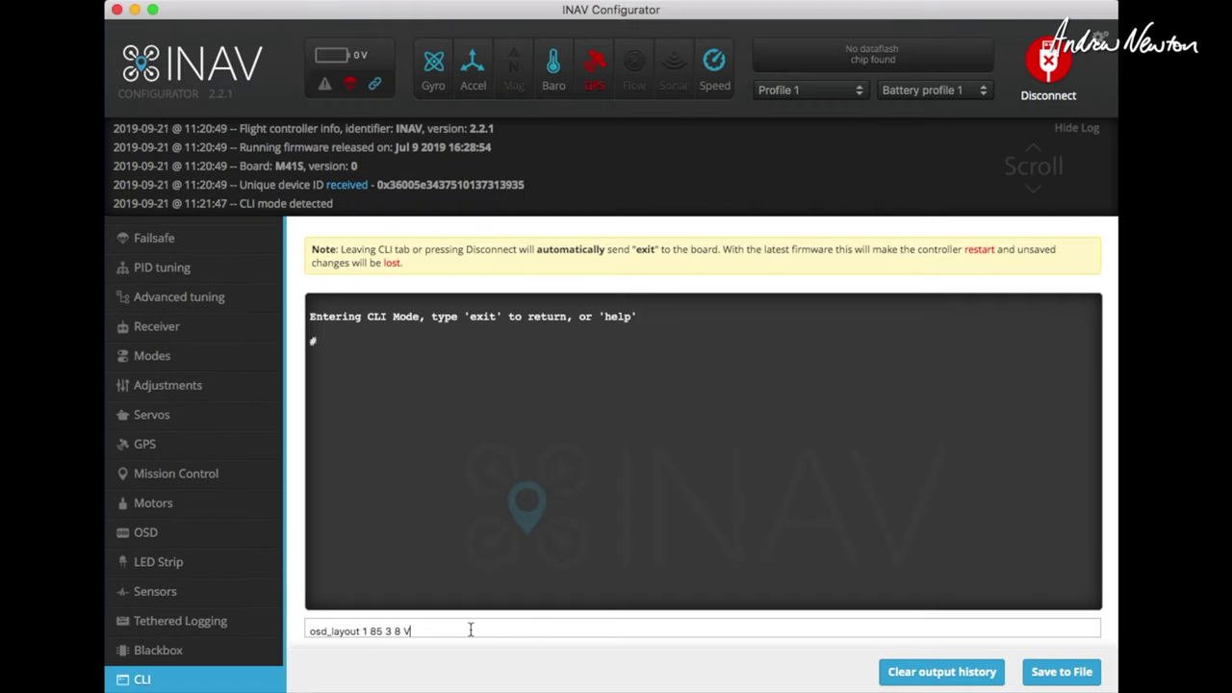
{"action": "key", "text": "Return"}
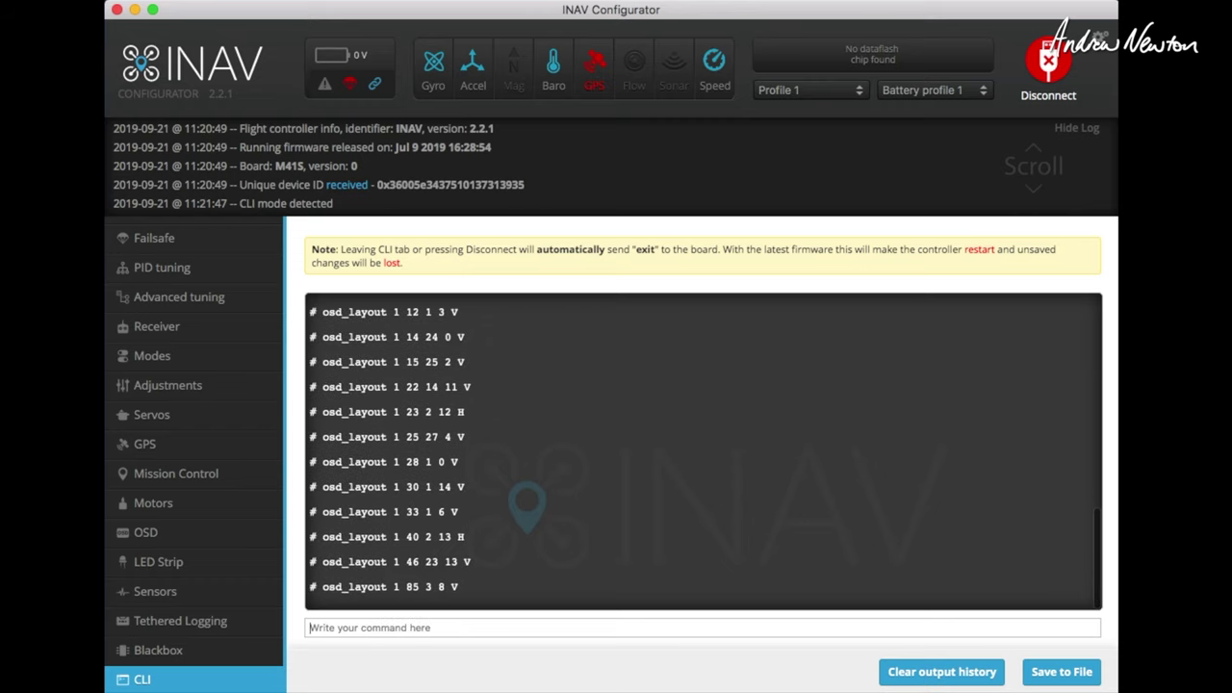
{"action": "type", "text": "save"}
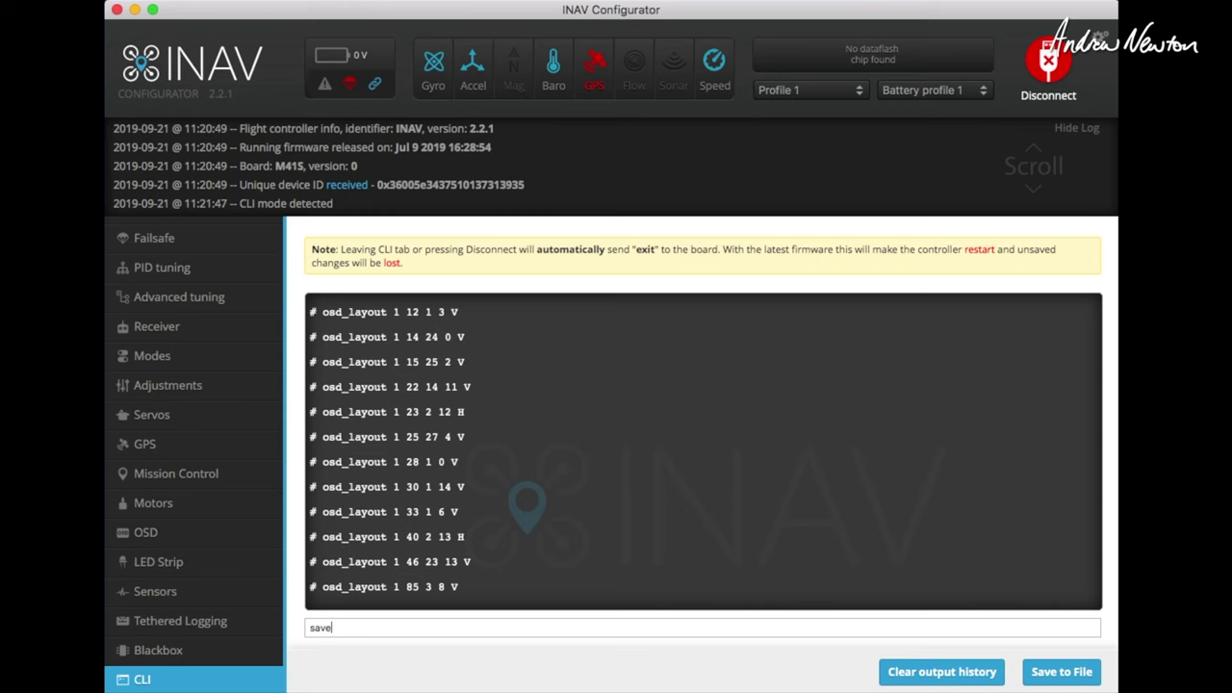
{"action": "left_click", "coordinate": [145, 532]}
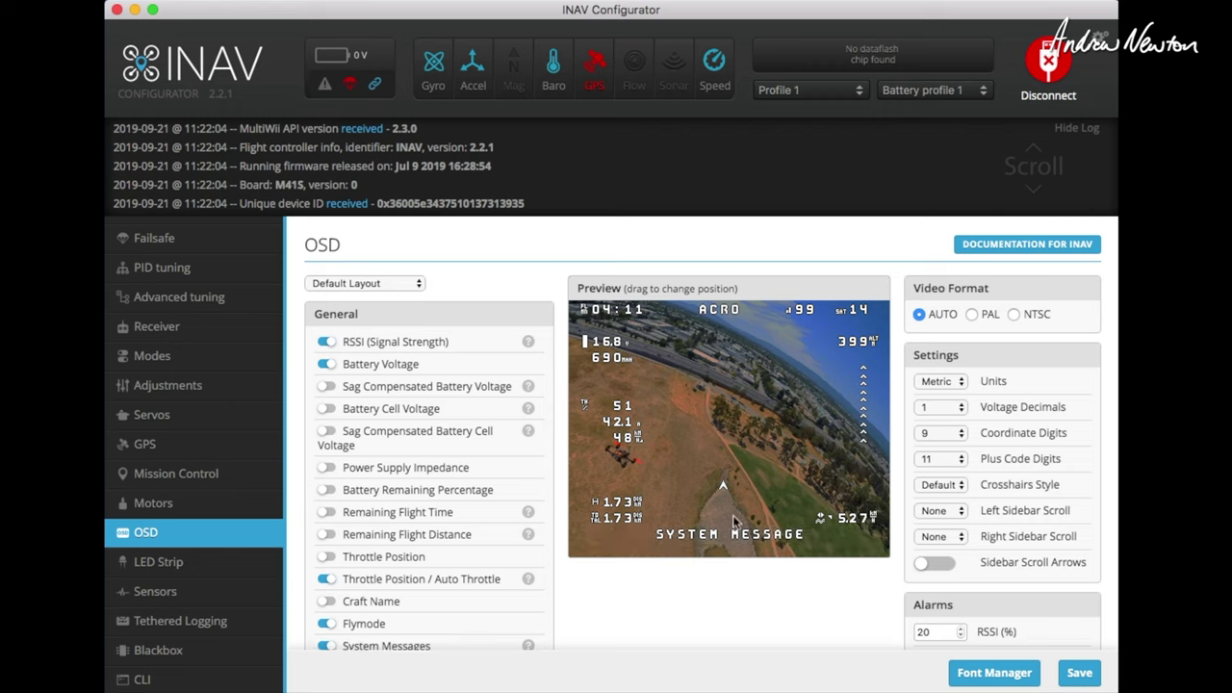
{"action": "left_click", "coordinate": [355, 284]}
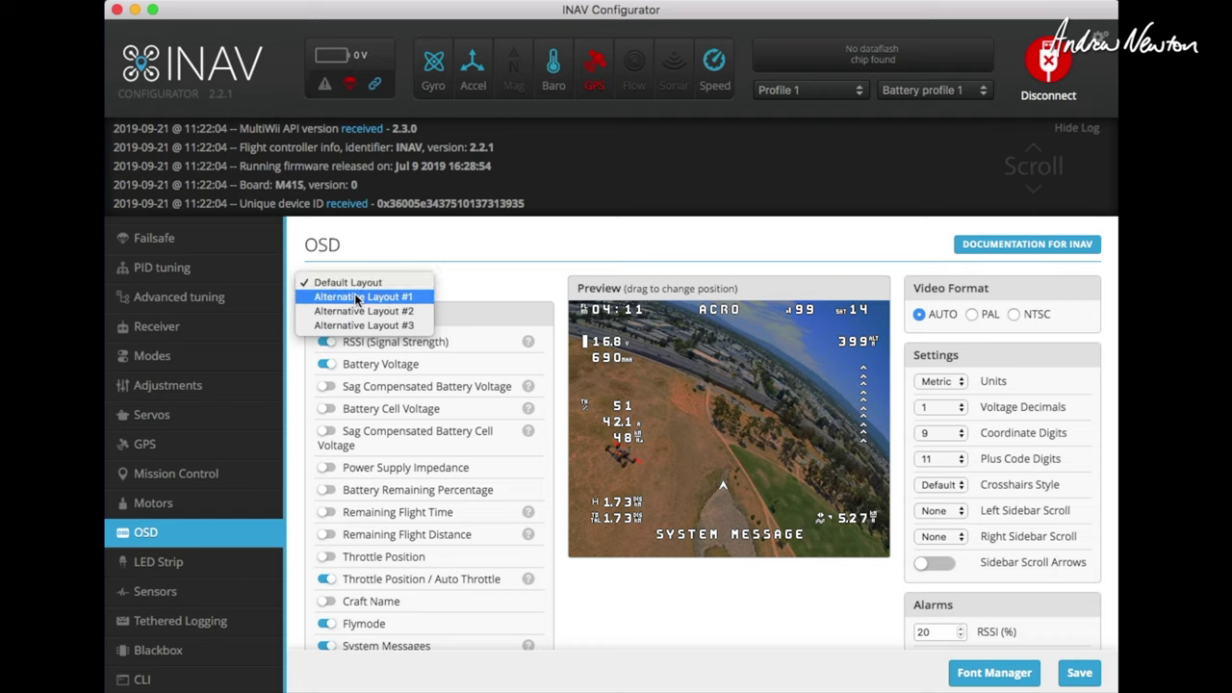
{"action": "key", "text": "Escape"}
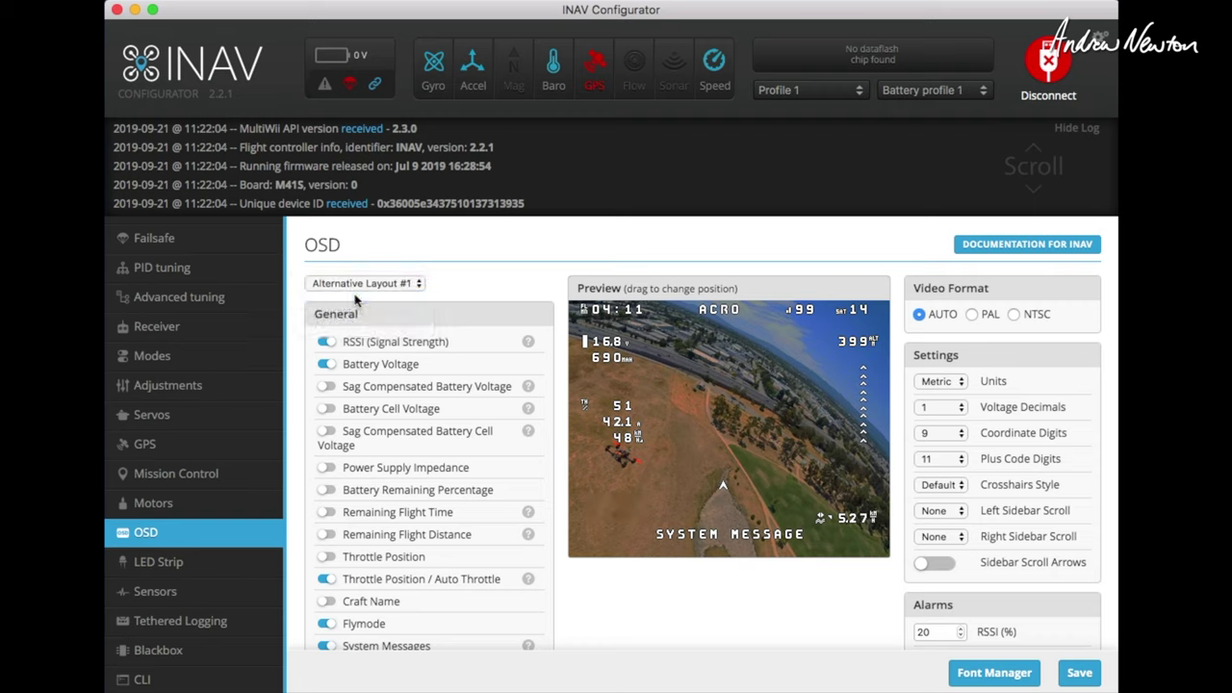